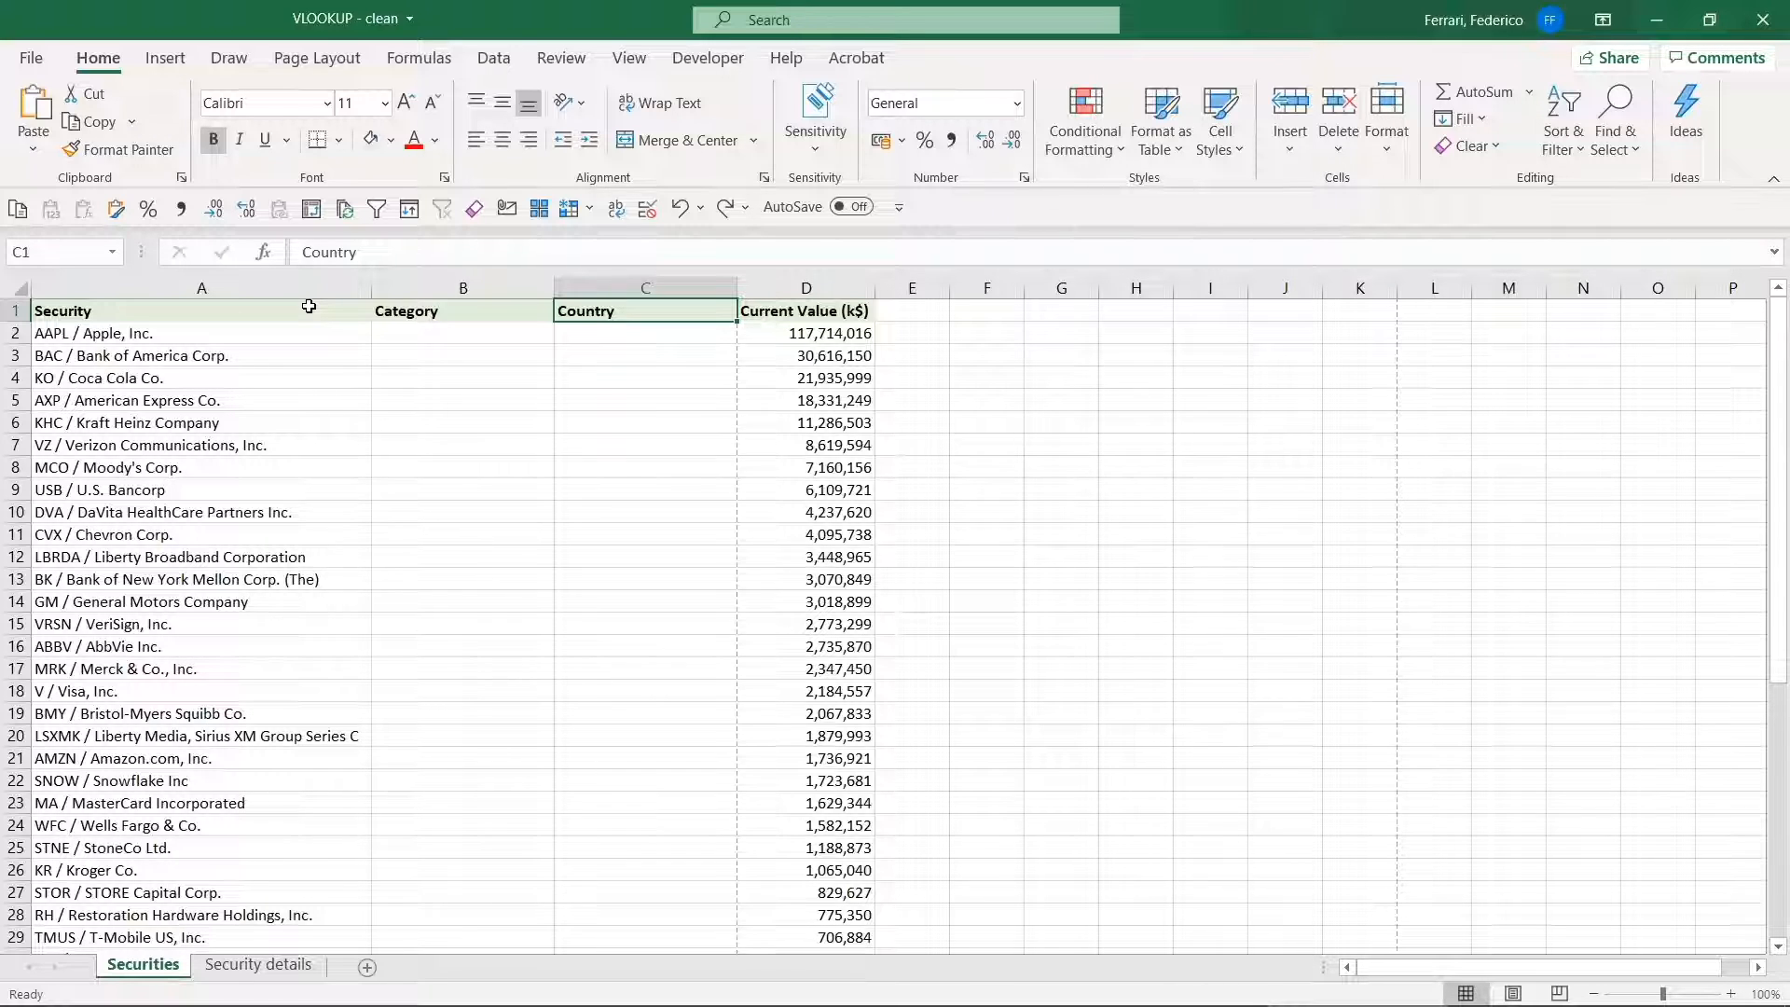
# Step: Compare the Category and Country columns on the Securities sheet with those on the Security details sheet
pyautogui.hotkey('ctrl', 'pagedown')
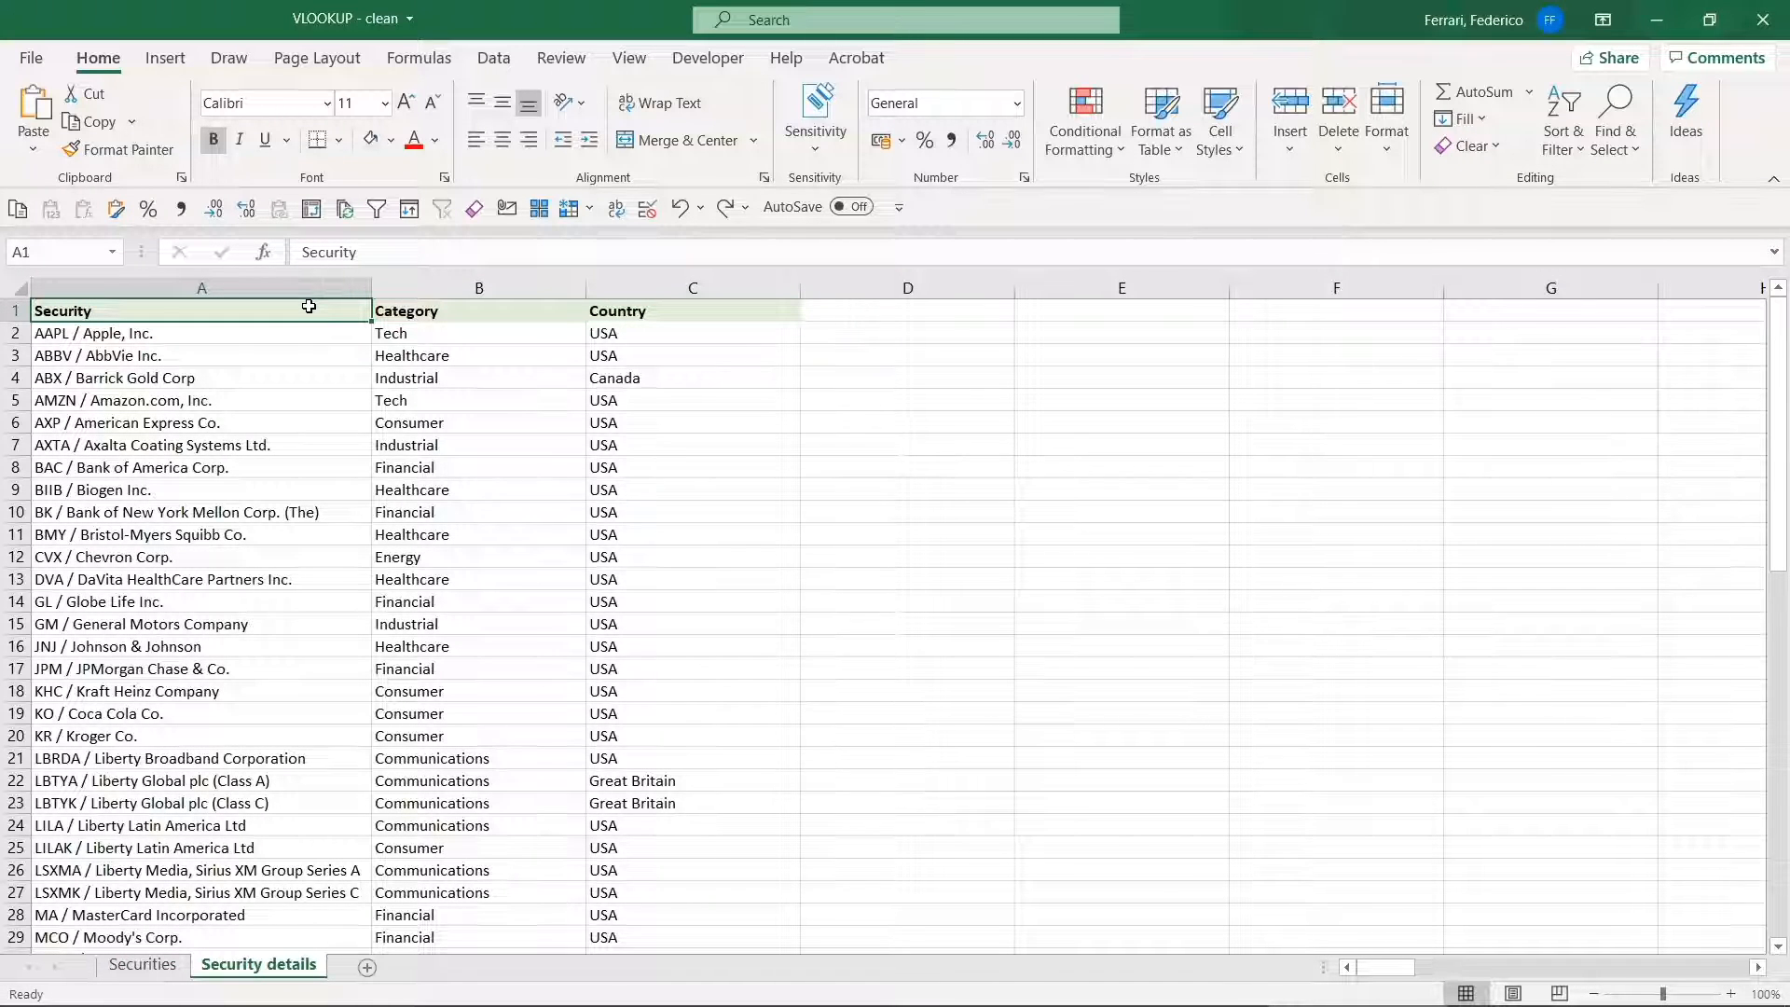
pyautogui.press('Right')
pyautogui.press('Down')
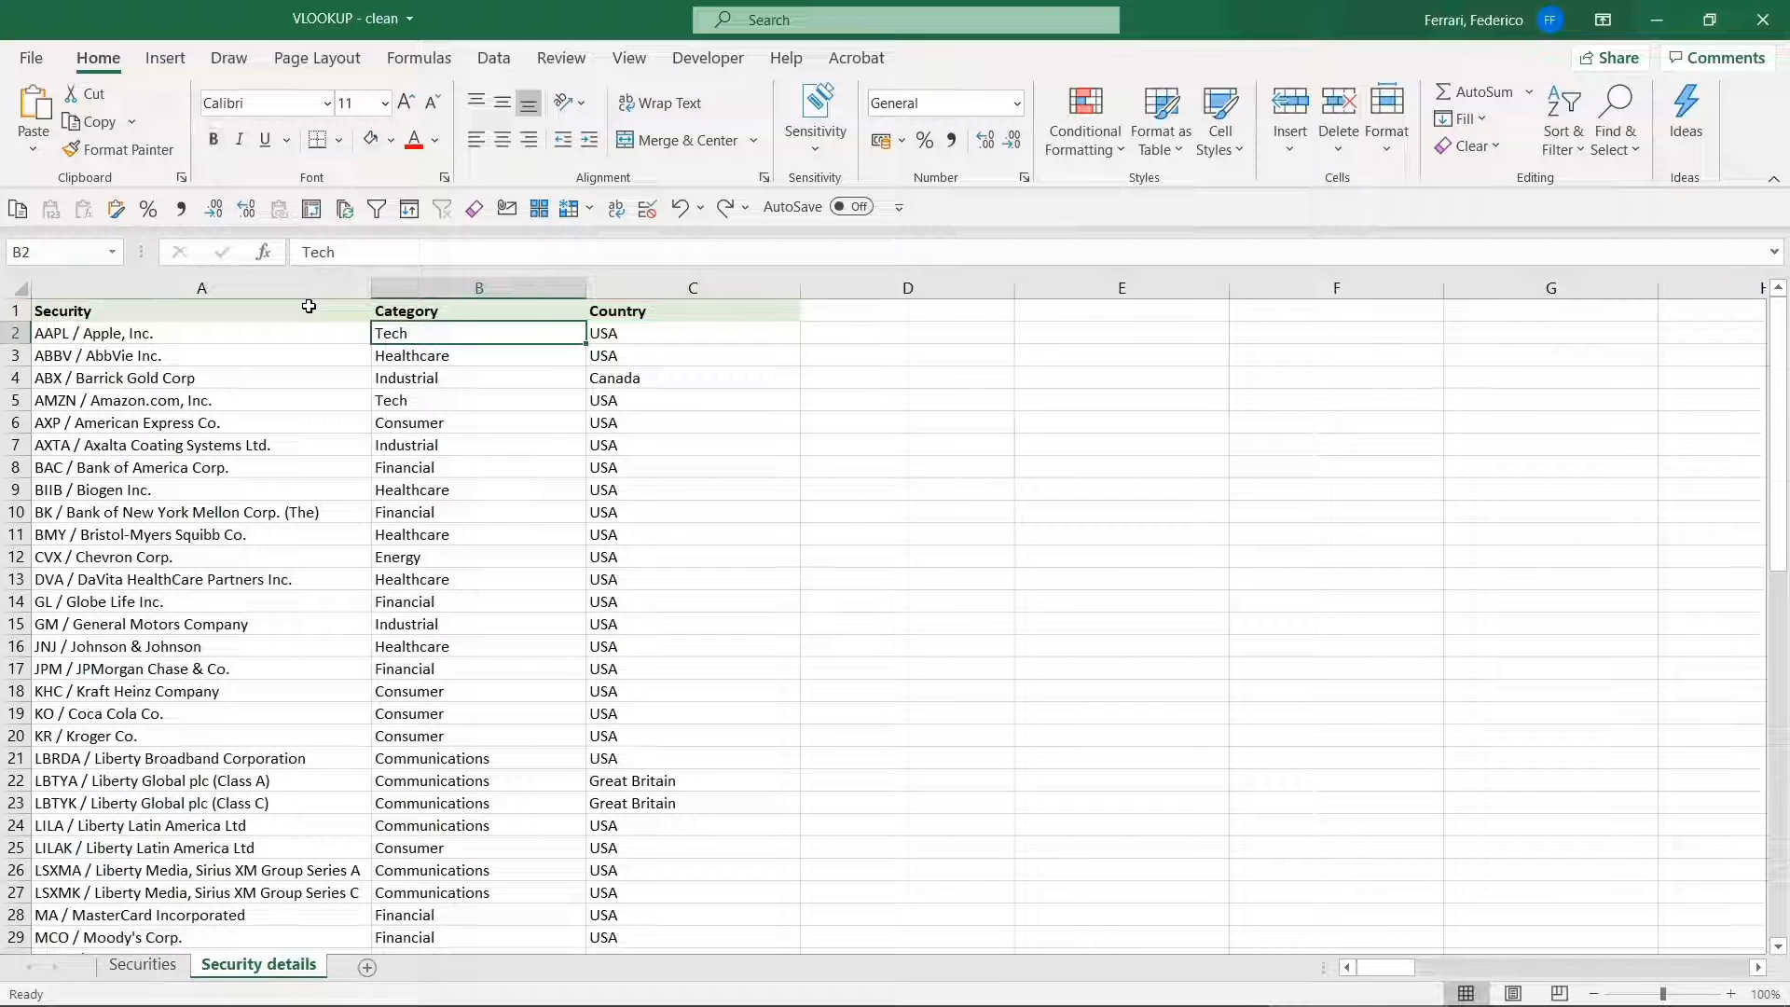
pyautogui.press('Up')
pyautogui.press('Right')
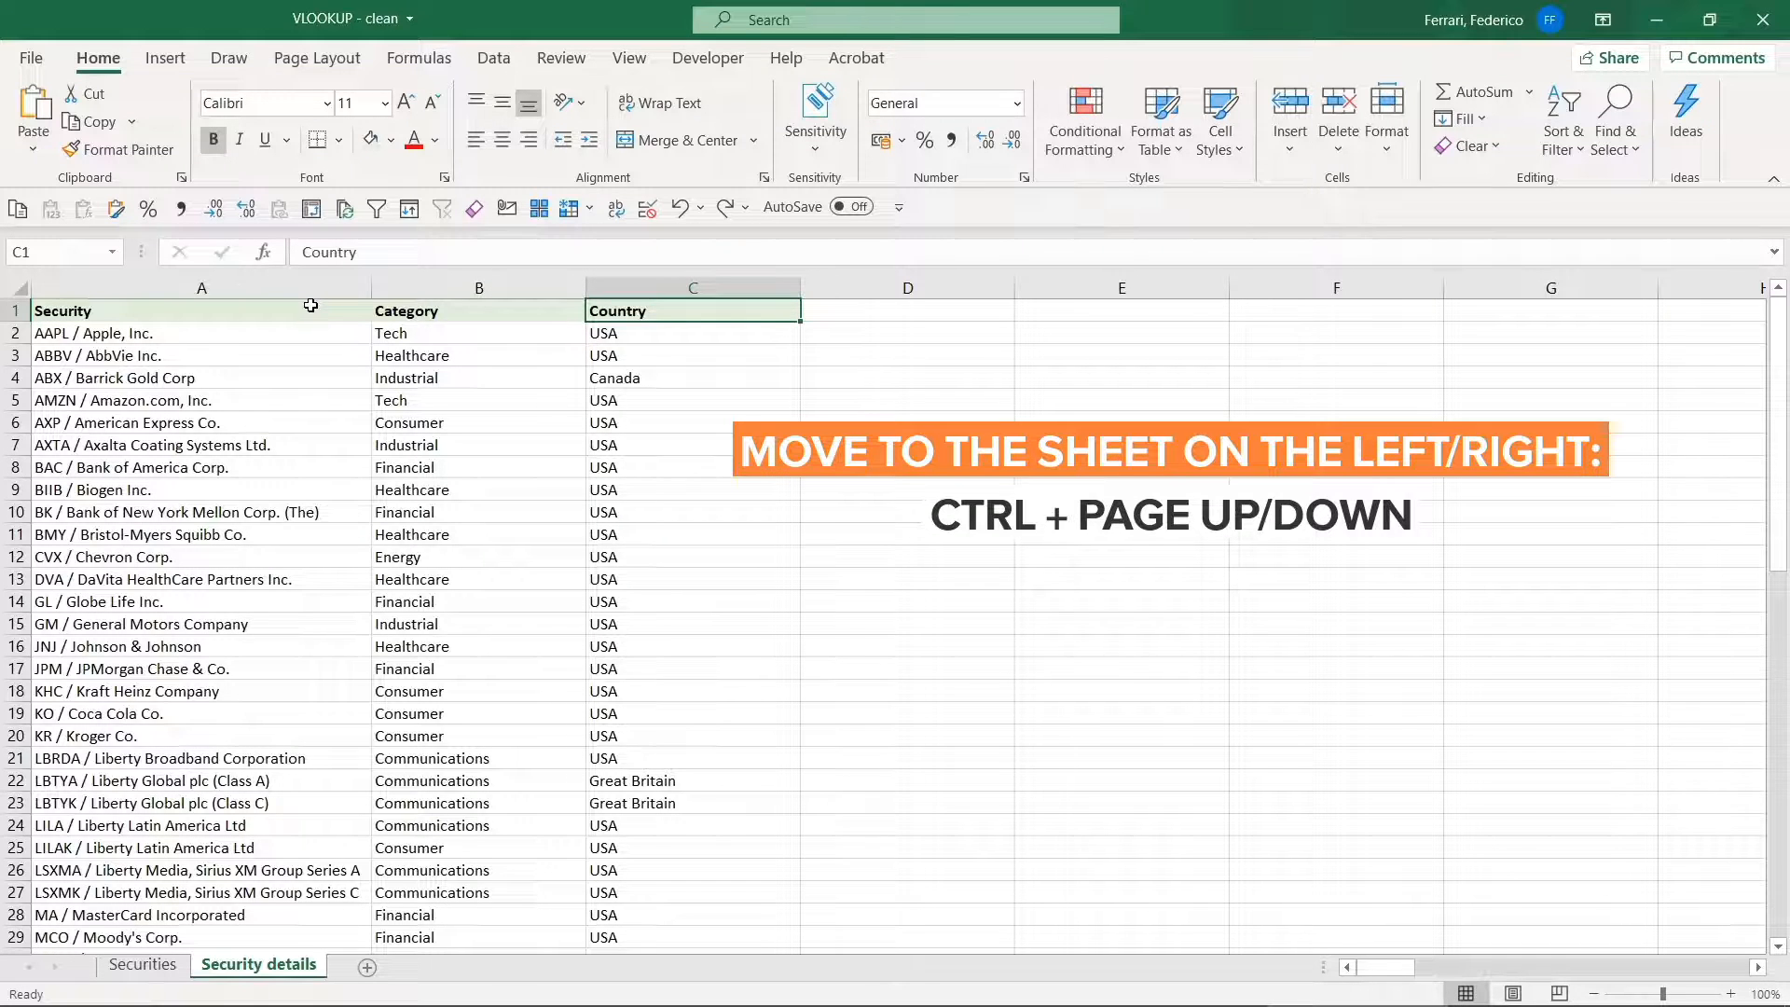
pyautogui.hotkey('ctrl', 'pageup')
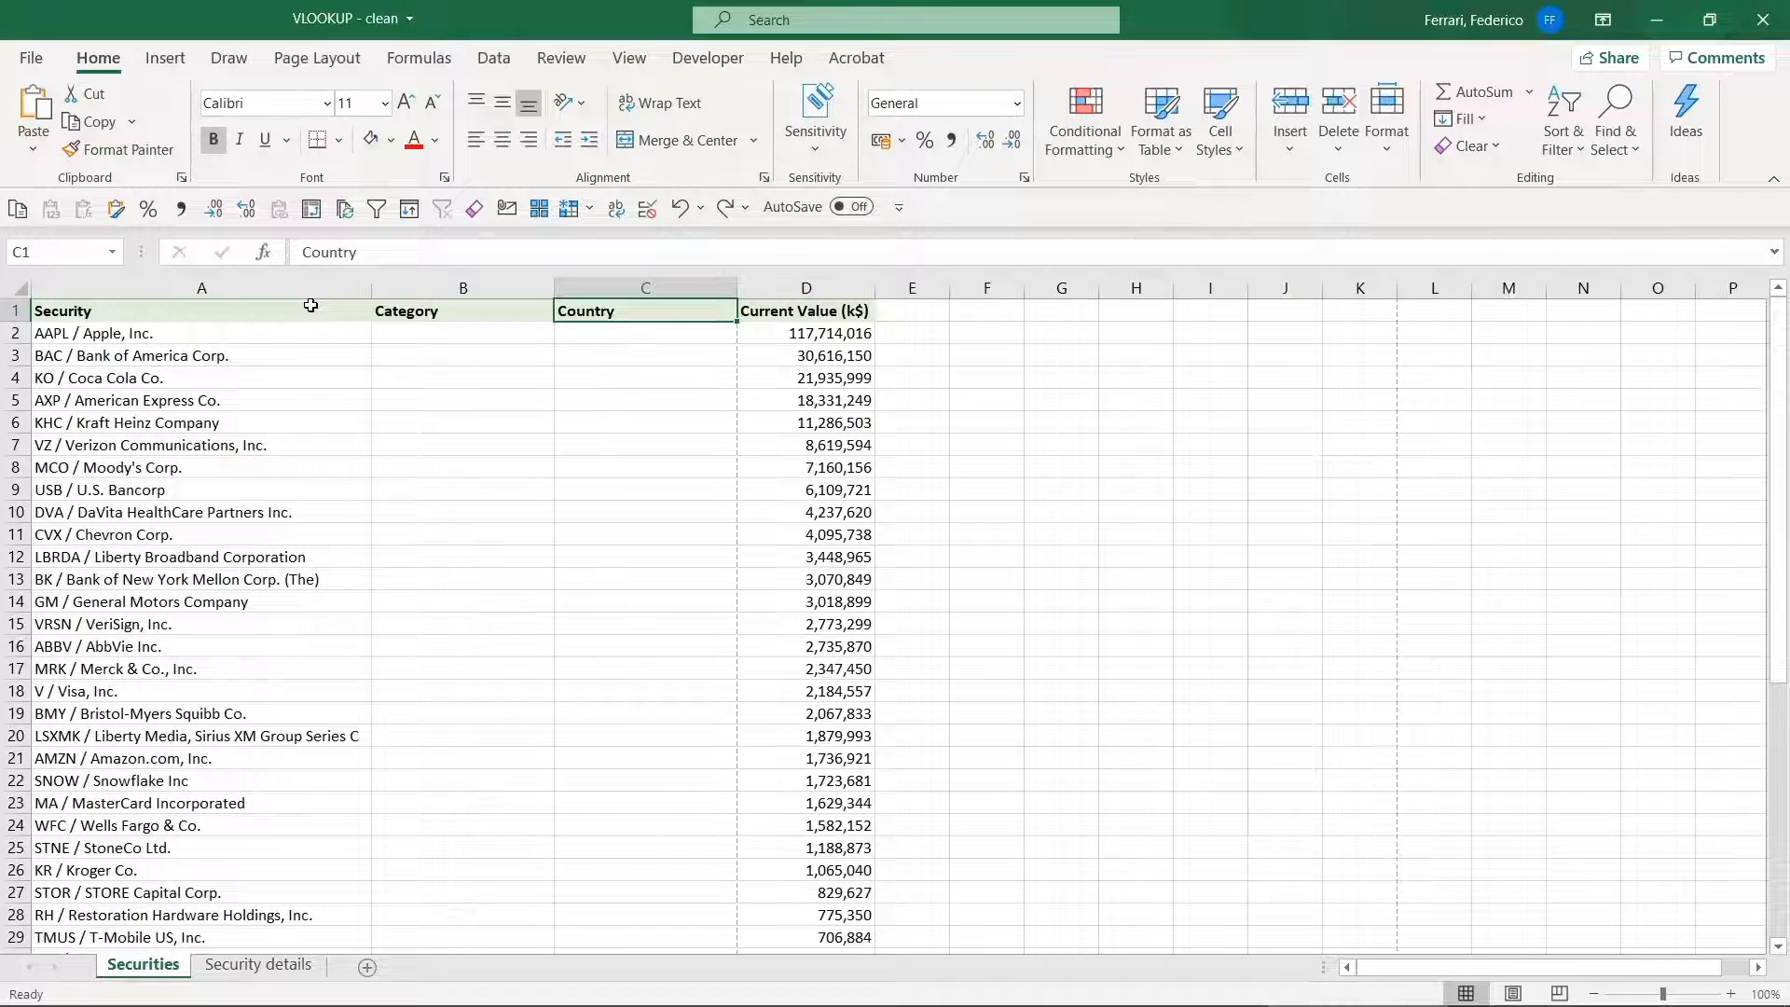
pyautogui.hotkey('ctrl', 'pagedown')
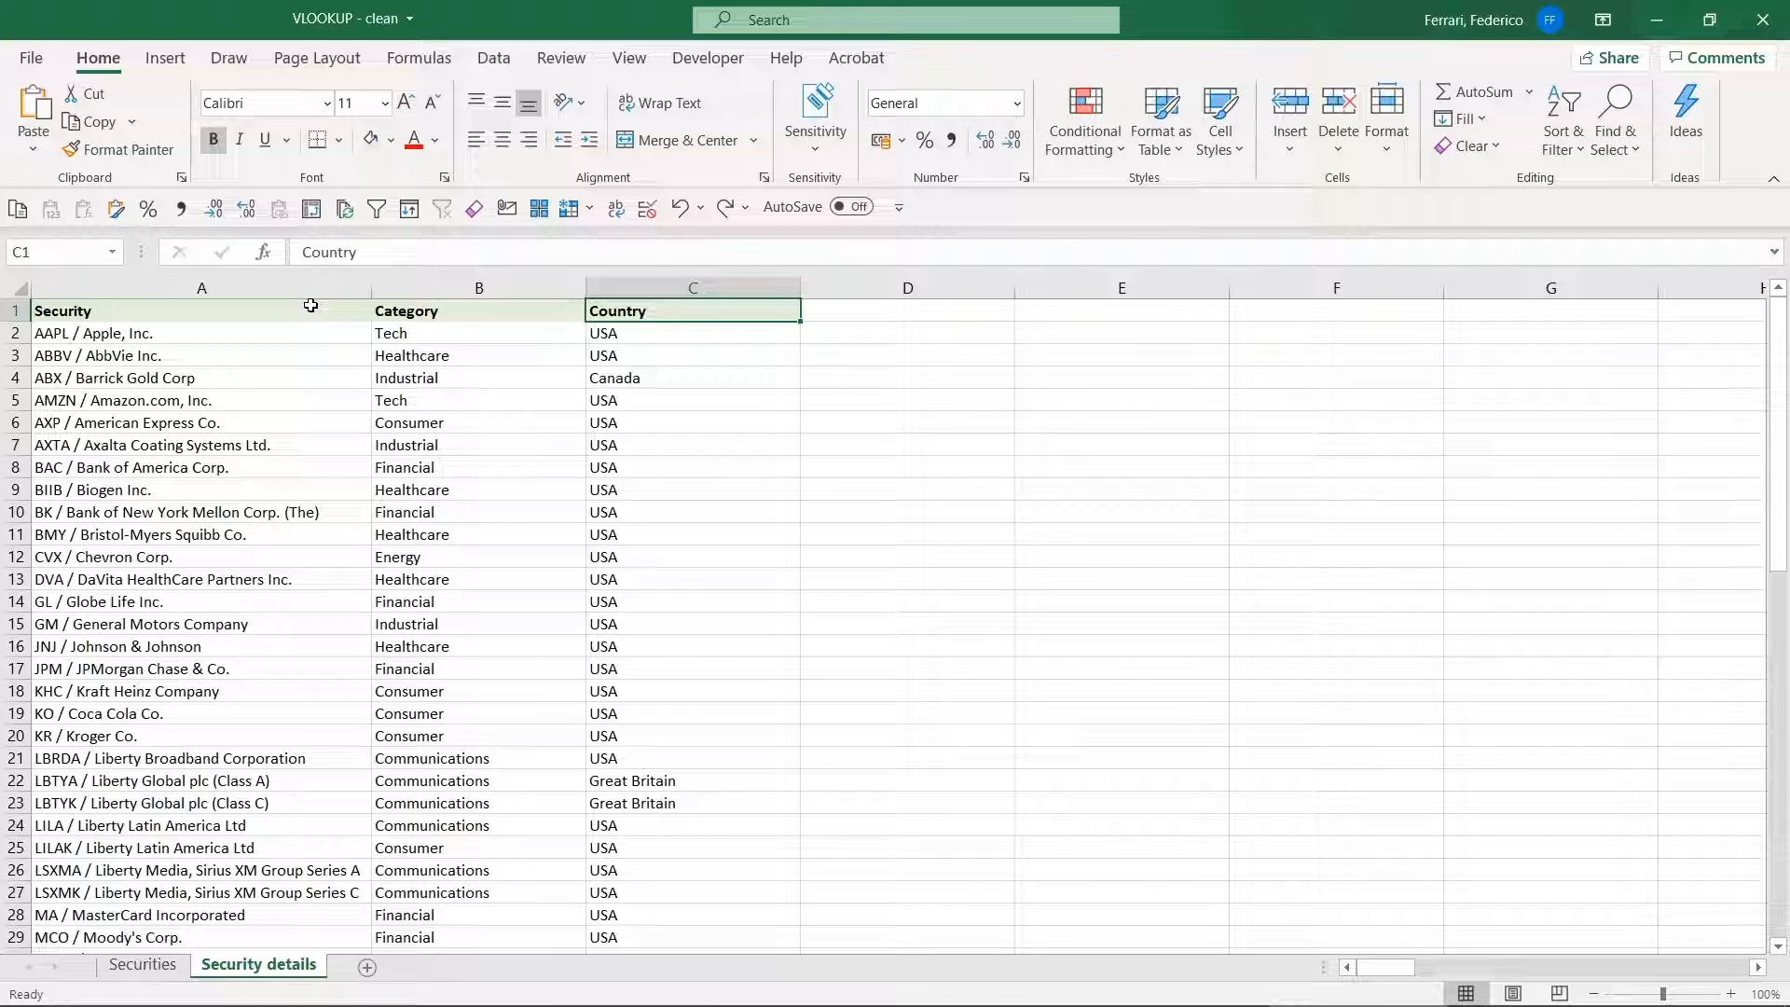
pyautogui.hotkey('ctrl', 'pageup')
# Step: Examine the Category, Country and Current Value (k$) columns of the Securities sheet
pyautogui.press('Left')
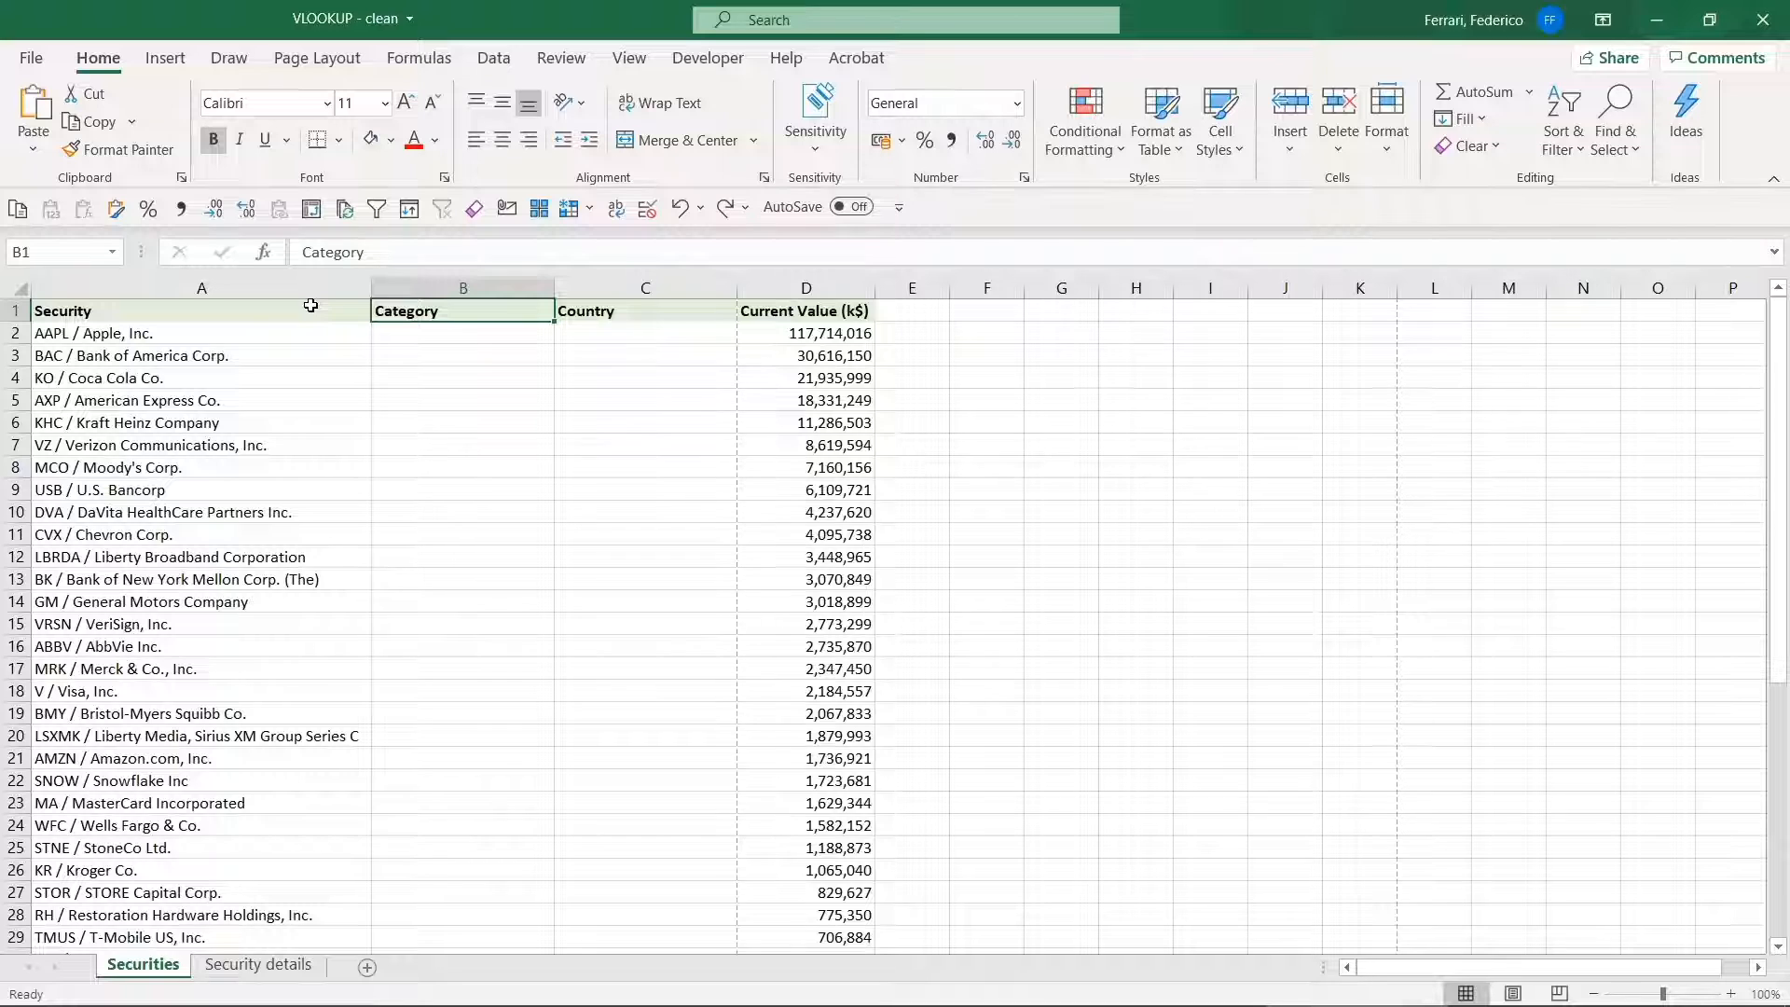
pyautogui.press('Right')
pyautogui.press('Right')
pyautogui.press('Down')
pyautogui.press('Down')
pyautogui.press('Down')
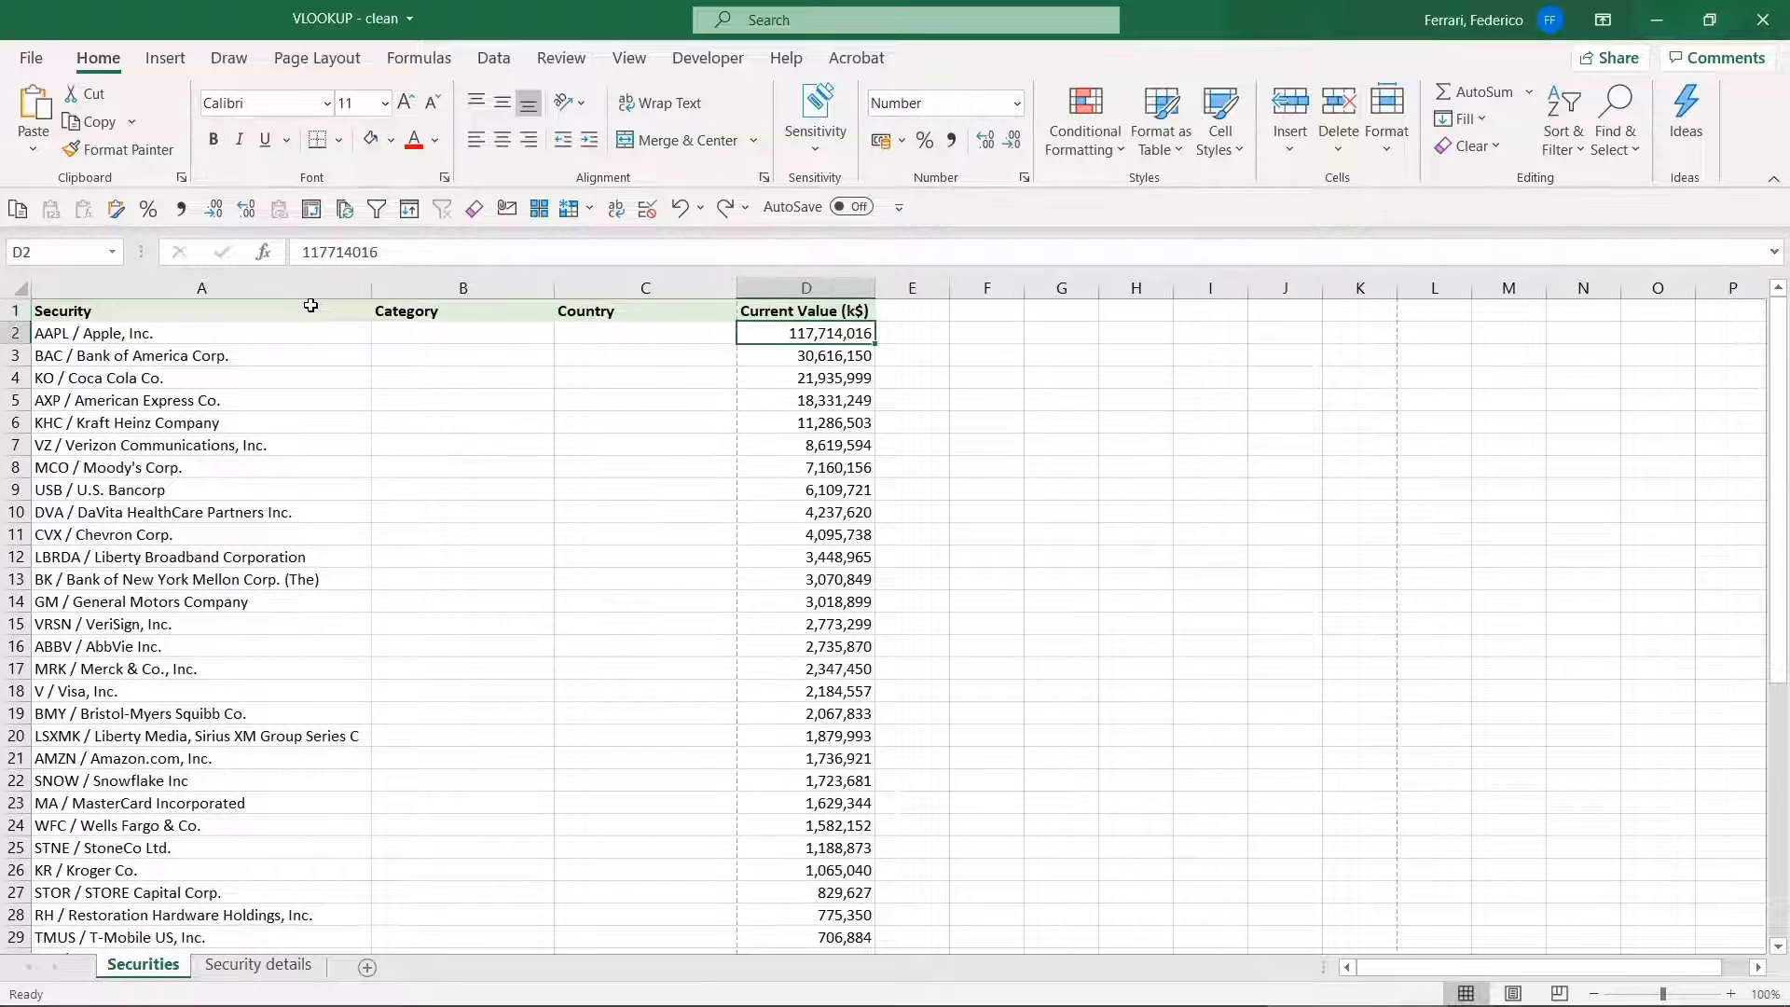
pyautogui.press('Down')
pyautogui.press('Up')
pyautogui.press('Down')
pyautogui.press('Down')
pyautogui.press('Down')
pyautogui.press('Down')
pyautogui.press('Down')
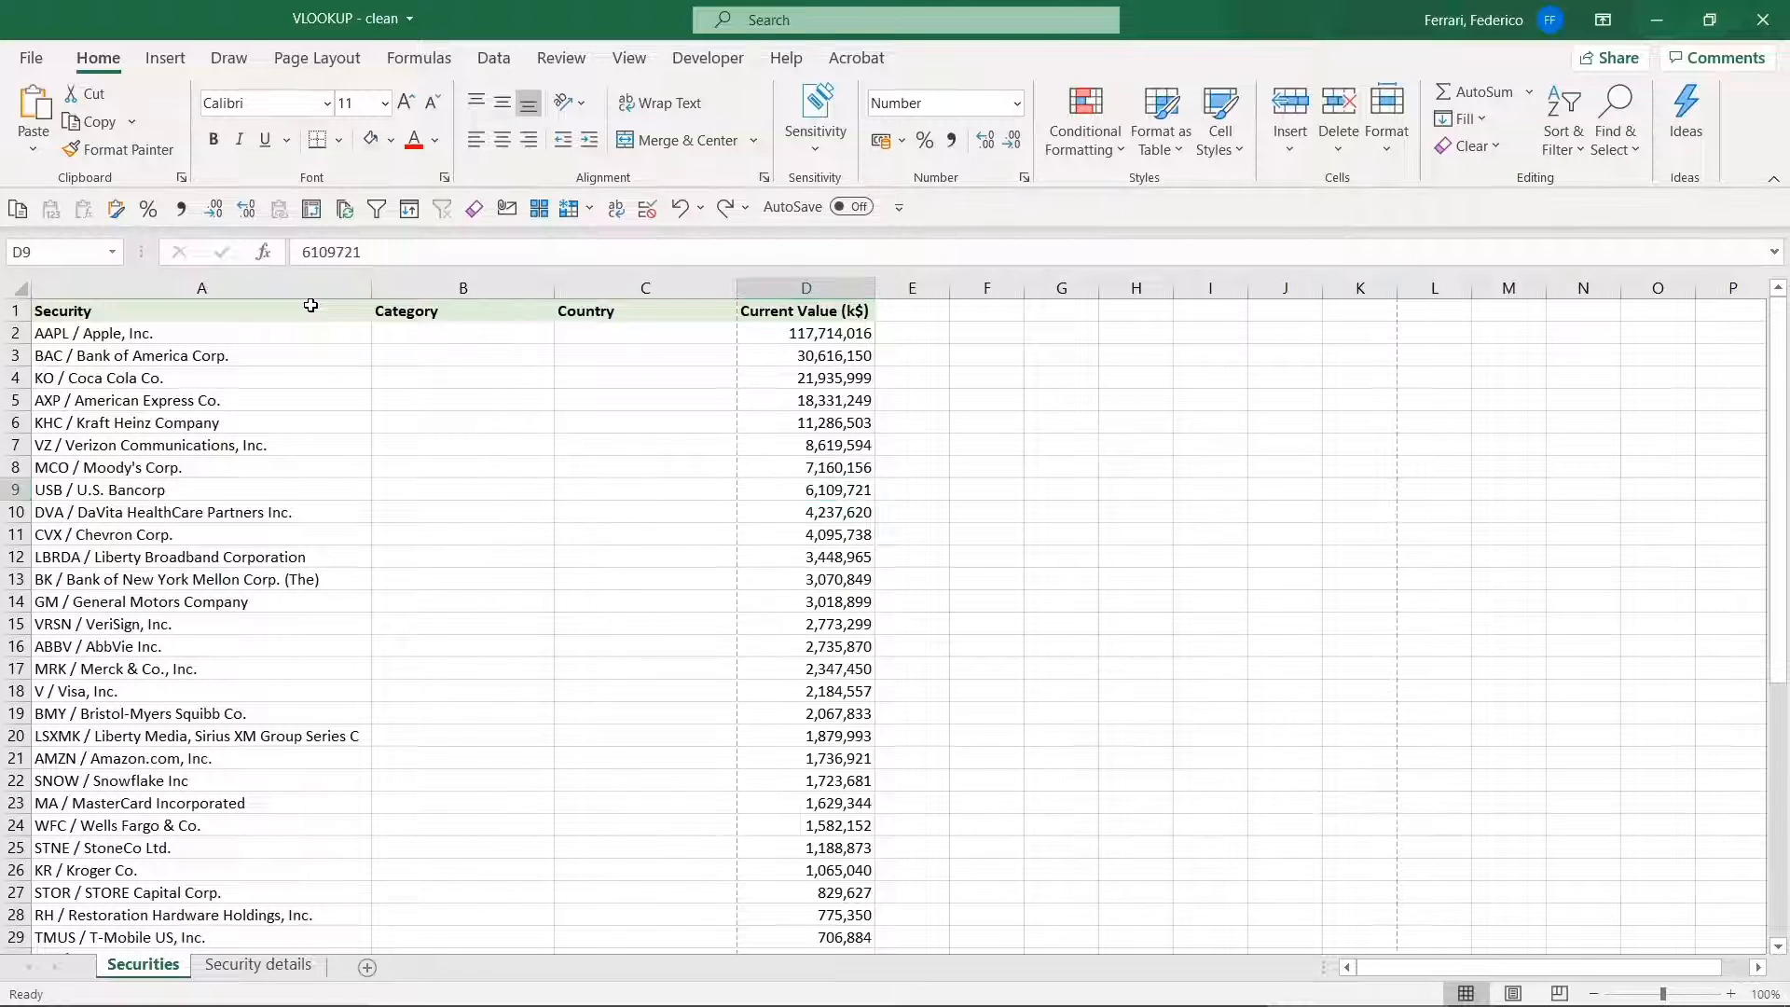
# Step: Review the first entries in the Security column of the Security details sheet
pyautogui.hotkey('ctrl', 'pagedown')
pyautogui.press('Left')
pyautogui.press('Left')
pyautogui.press('Down')
pyautogui.press('Down')
pyautogui.press('Down')
pyautogui.press('Down')
pyautogui.press('Down')
pyautogui.press('Down')
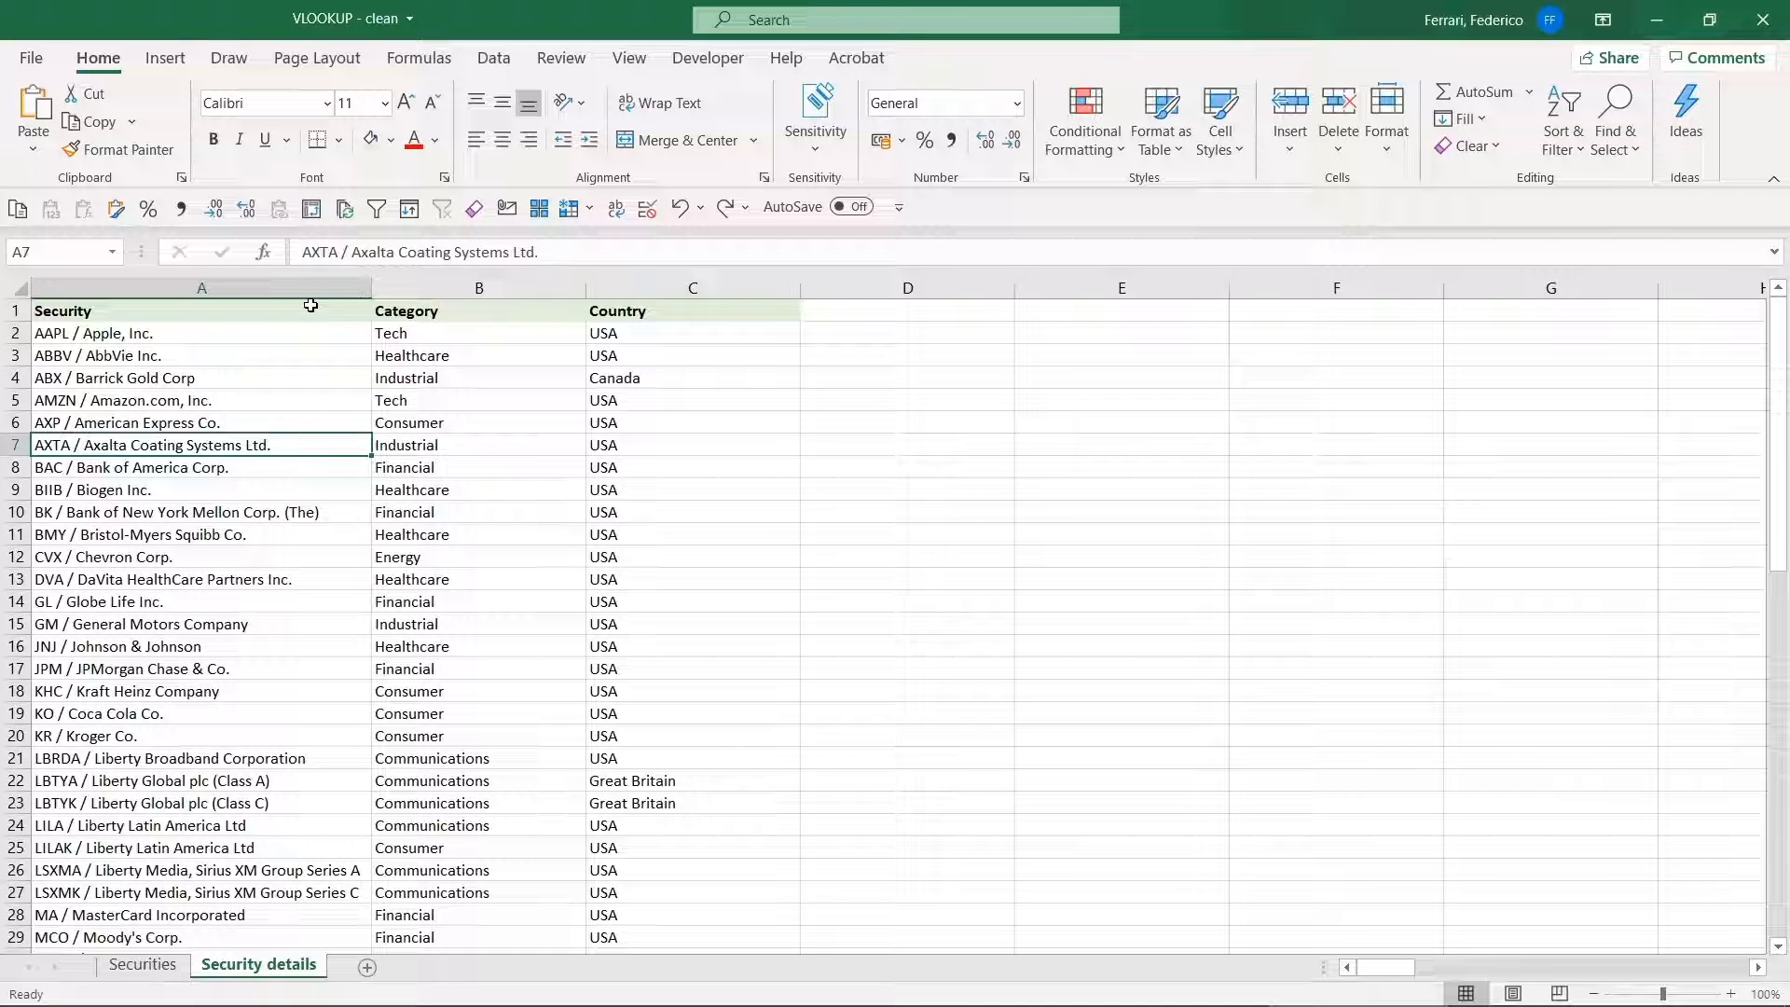
# Step: Check where the Security list ends on the Securities sheet and on the Security details sheet
pyautogui.hotkey('ctrl', 'pageup')
pyautogui.press('Left')
pyautogui.press('Left')
pyautogui.press('Left')
pyautogui.press('Down')
pyautogui.press('Down')
pyautogui.press('Down')
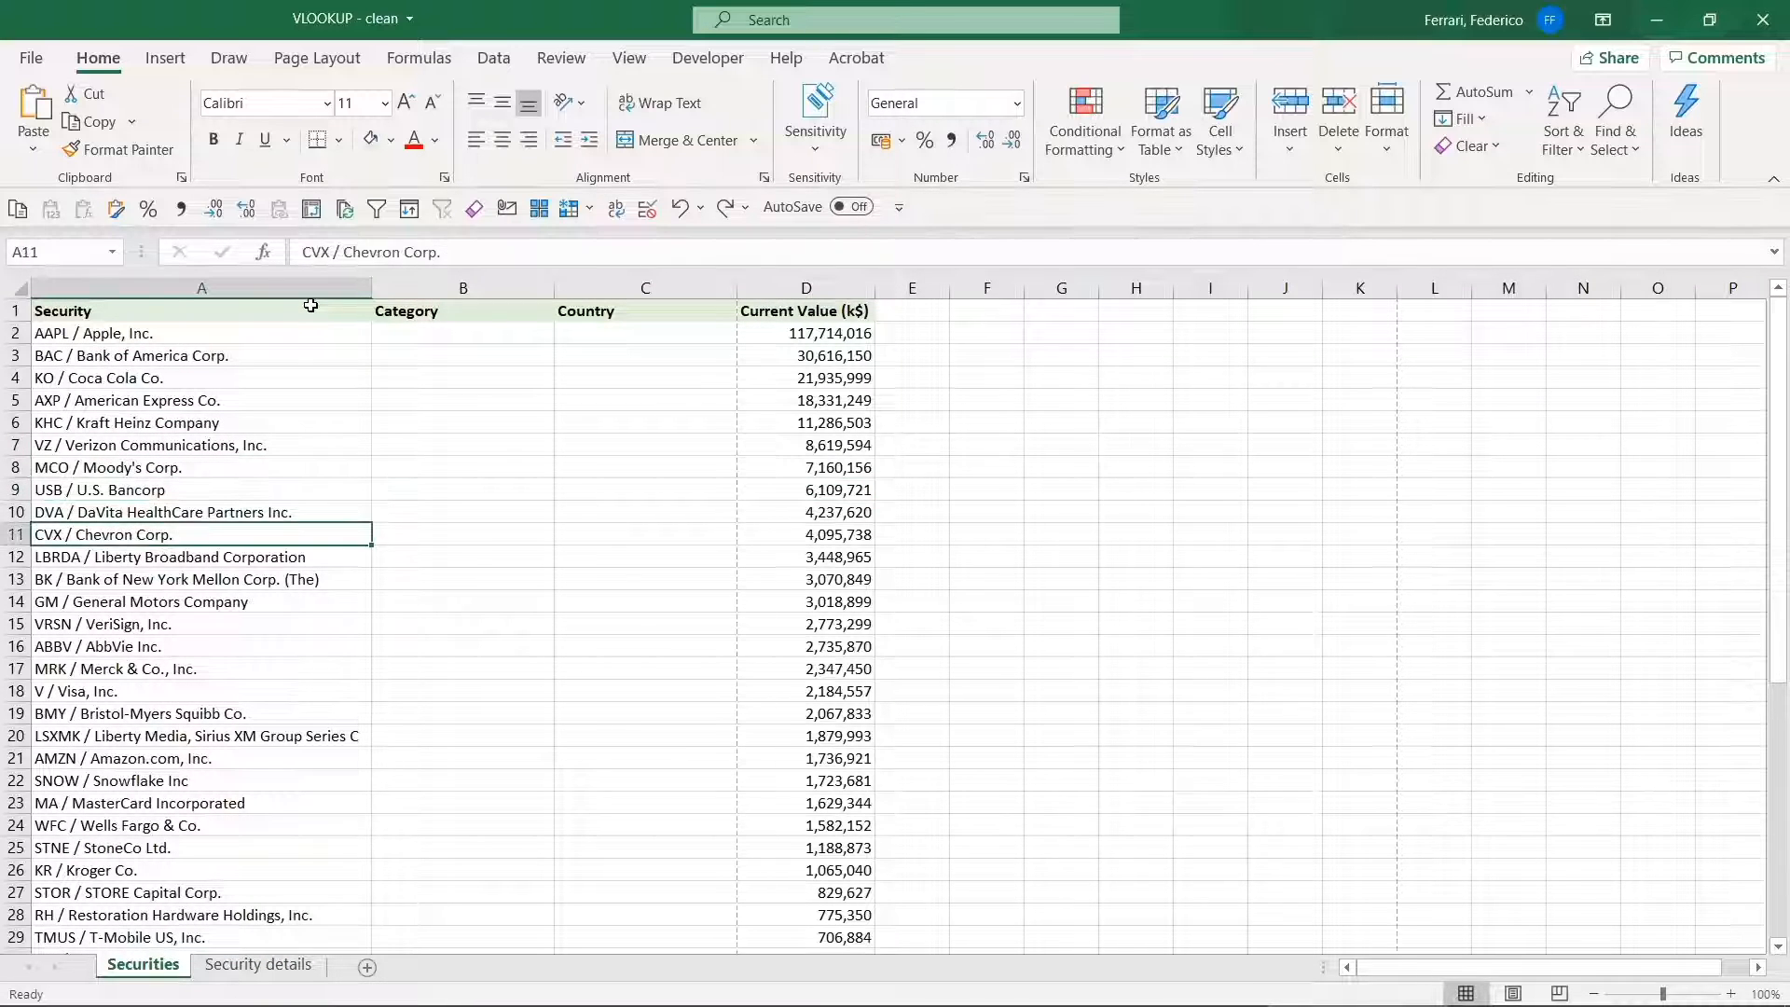
pyautogui.hotkey('ctrl', 'Down')
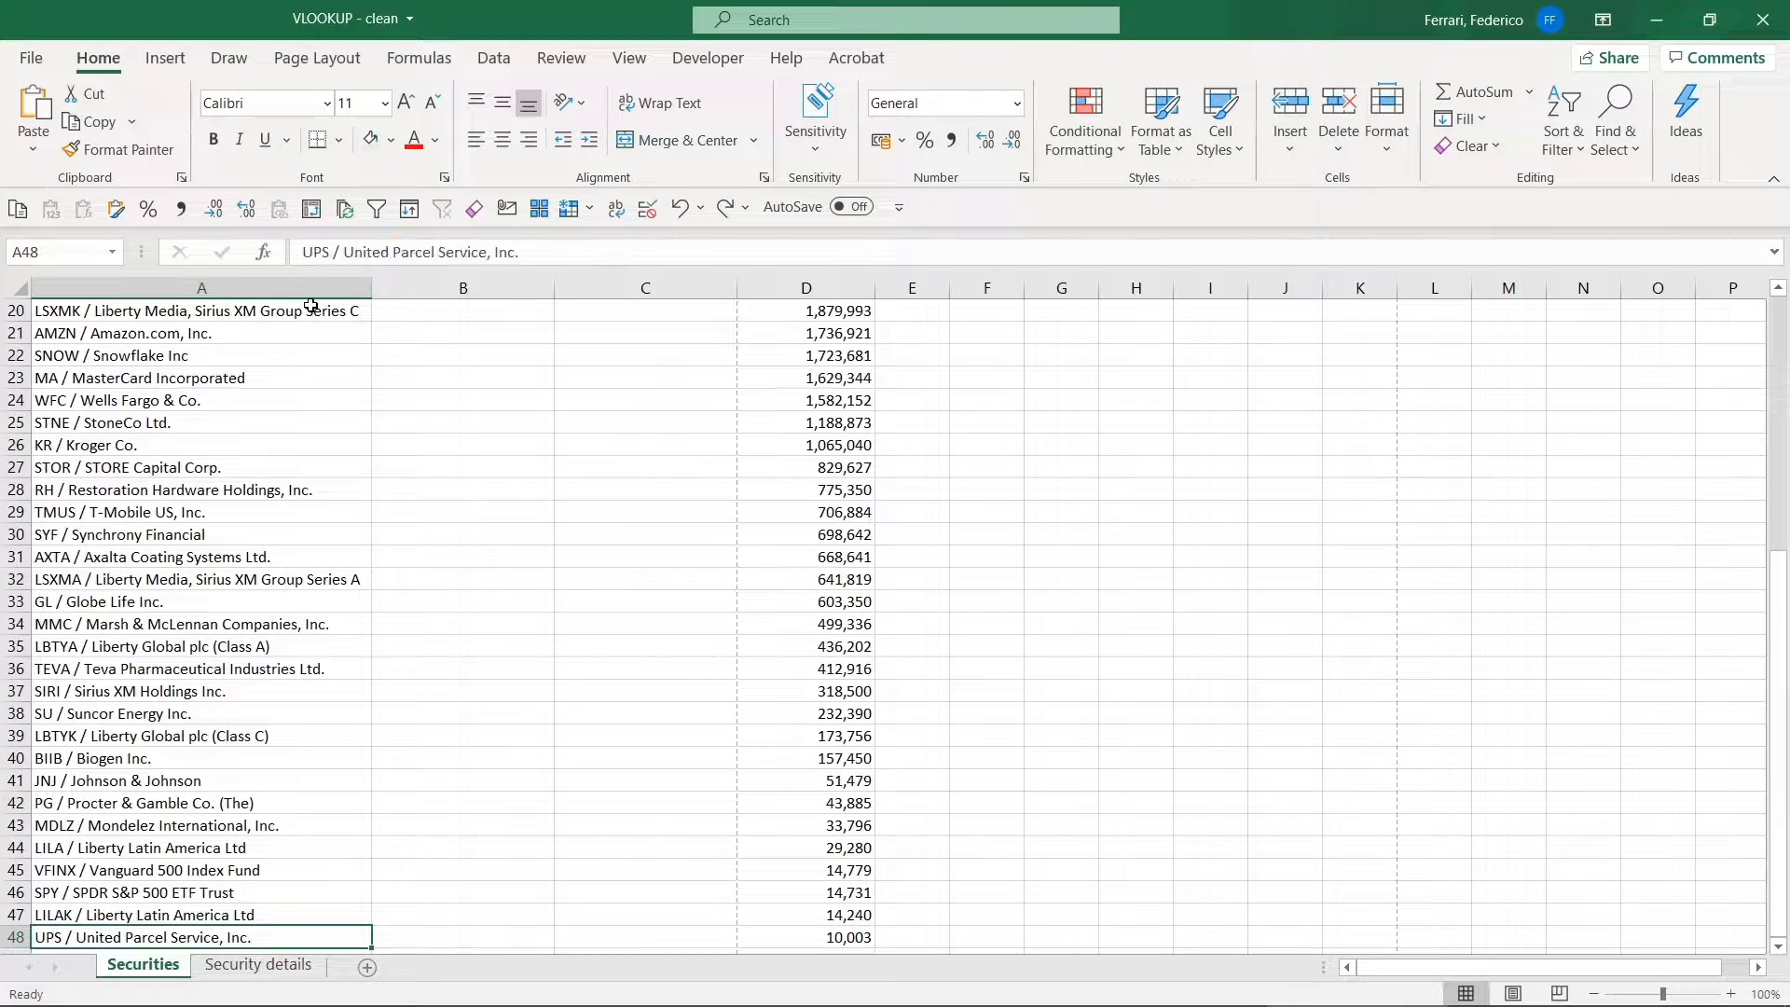
pyautogui.hotkey('ctrl', 'pagedown')
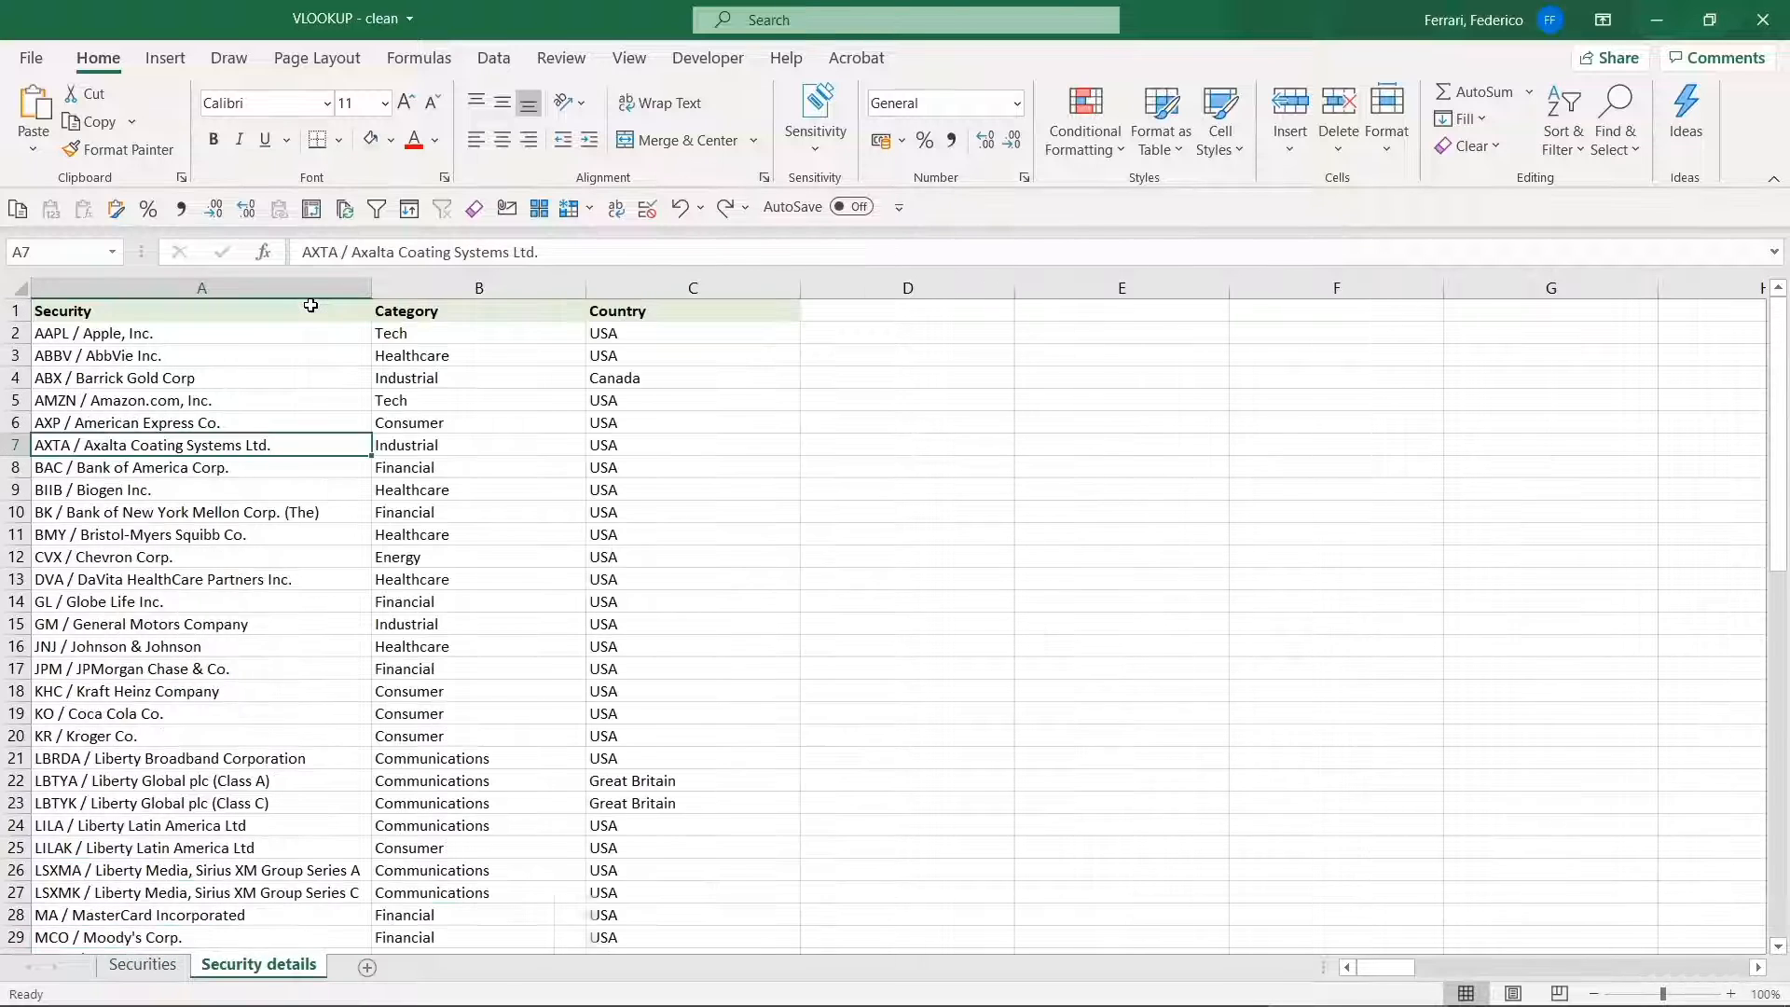
pyautogui.press('Down')
pyautogui.press('Down')
pyautogui.press('Down')
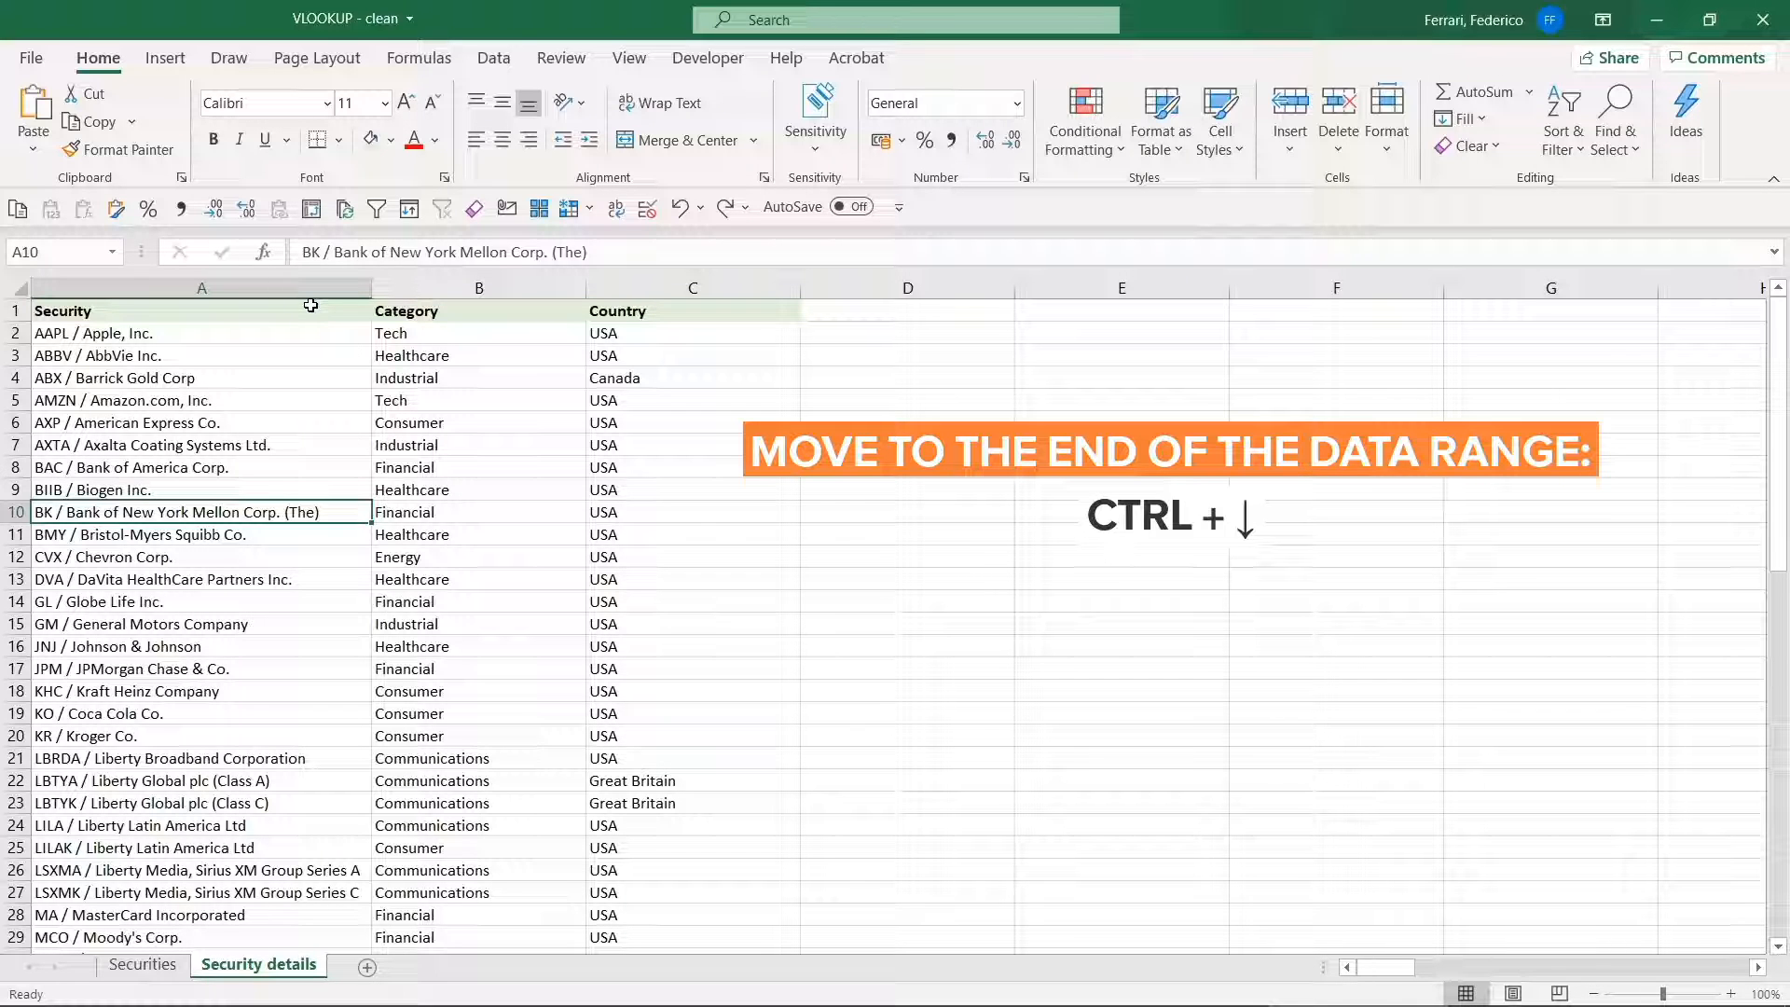
pyautogui.hotkey('ctrl', 'Down')
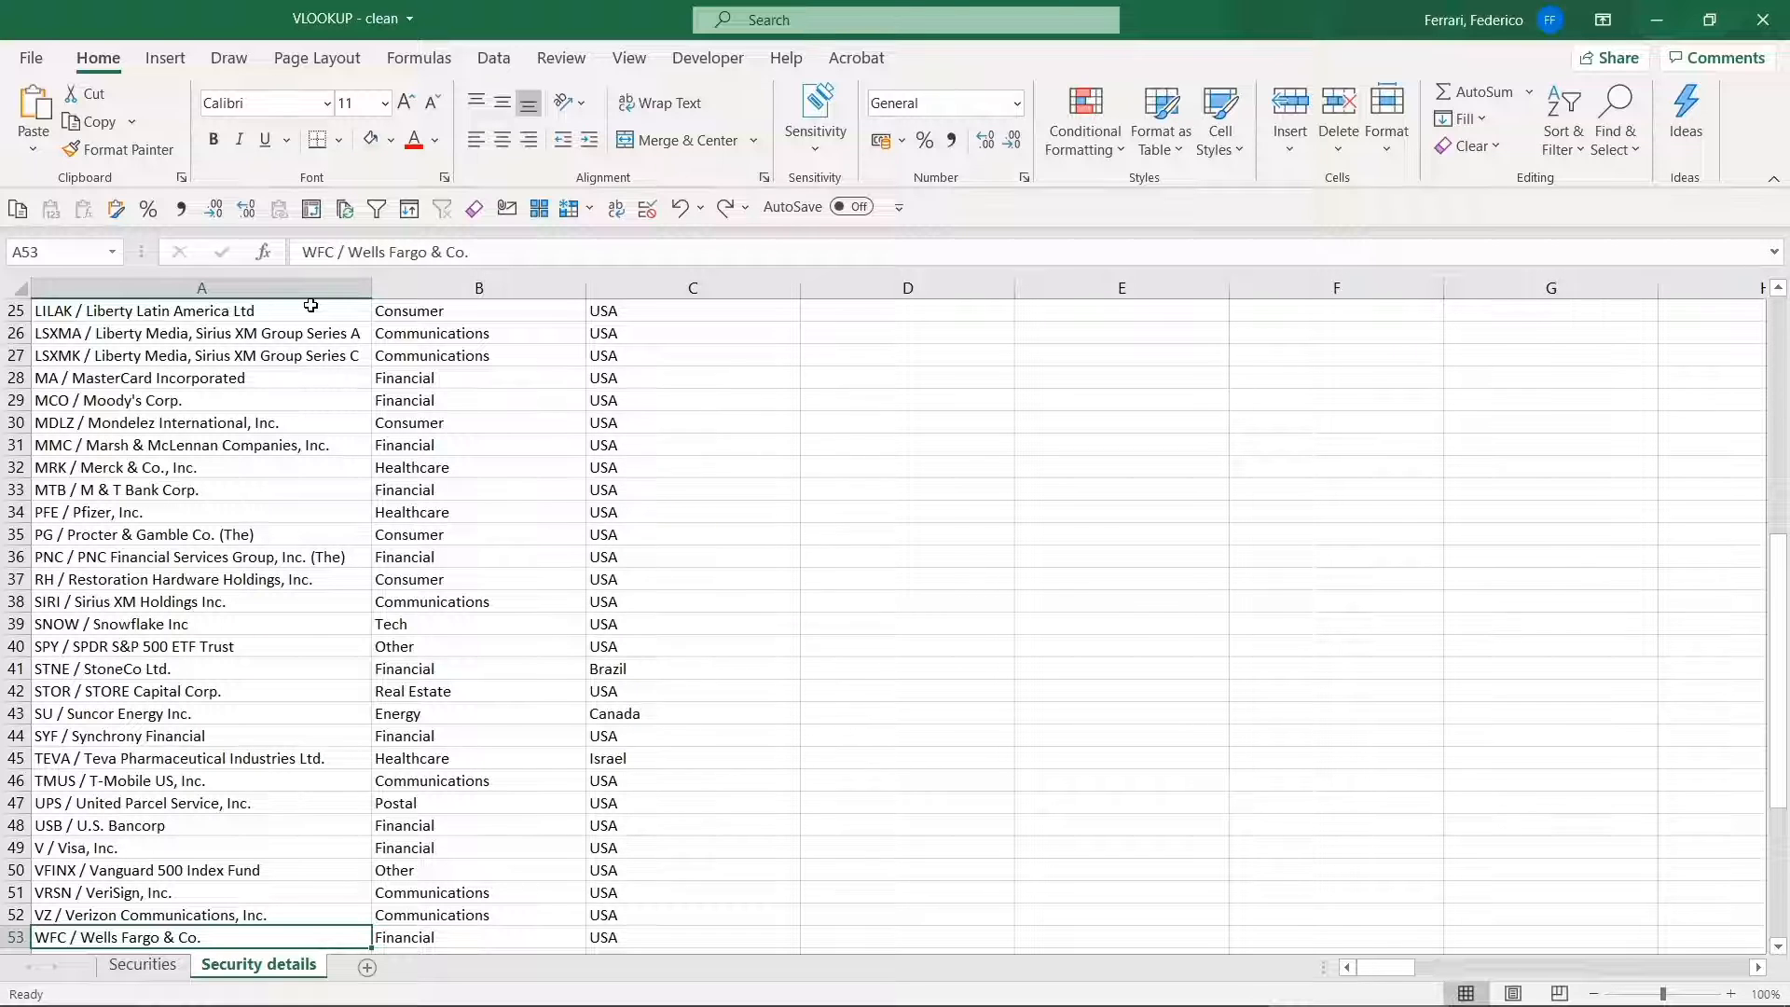
# Step: Return to the beginning of the Securities sheet and select cell B2, the first Category cell
pyautogui.hotkey('ctrl', 'pageup')
pyautogui.press('Up')
pyautogui.press('Up')
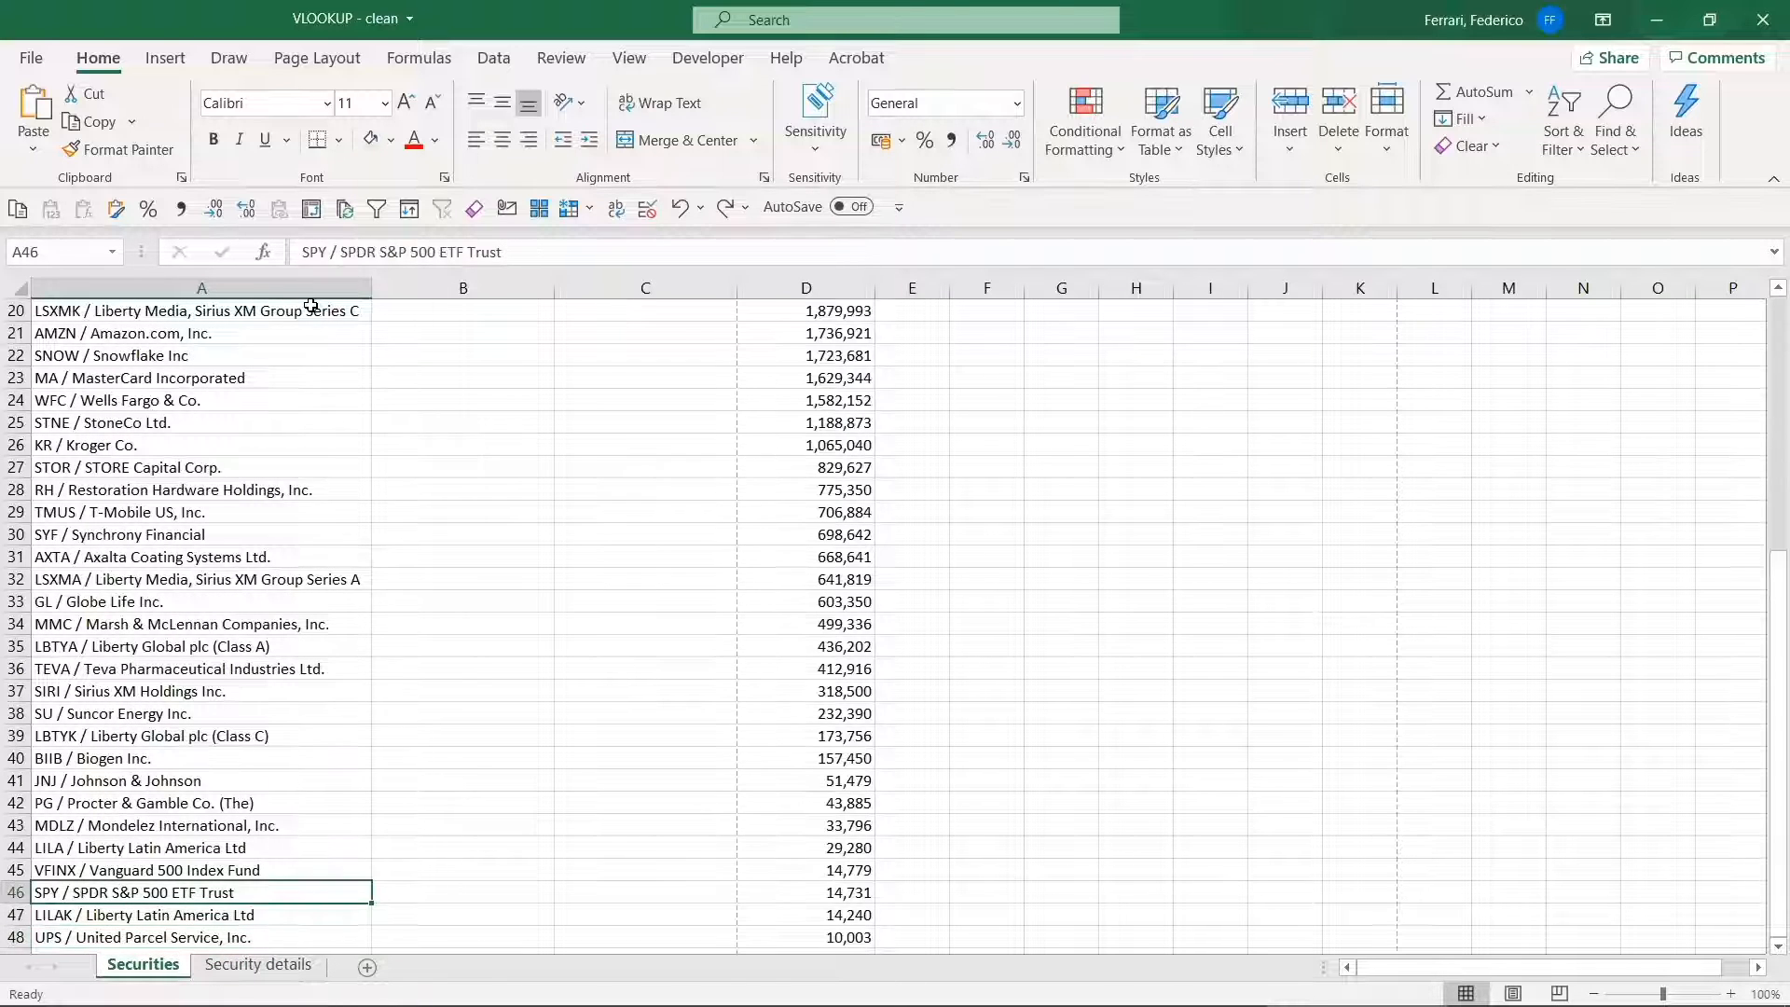
pyautogui.hotkey('ctrl', 'Home')
pyautogui.press('Down')
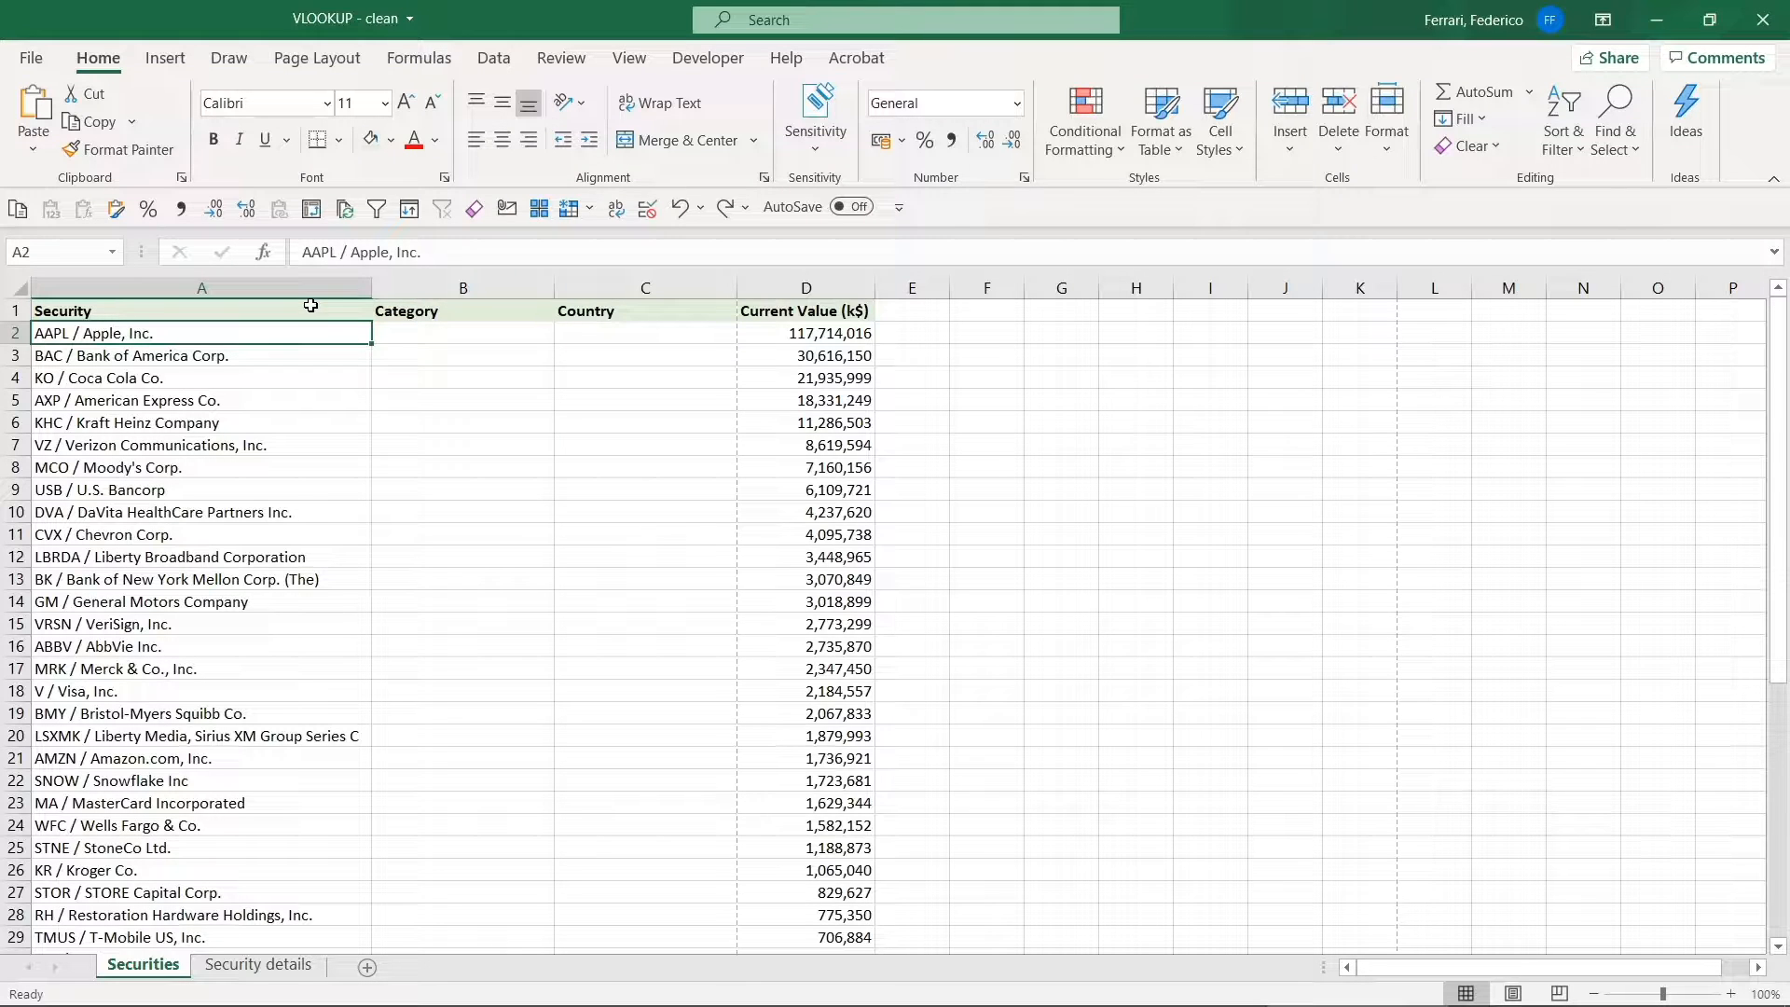
pyautogui.press('Right')
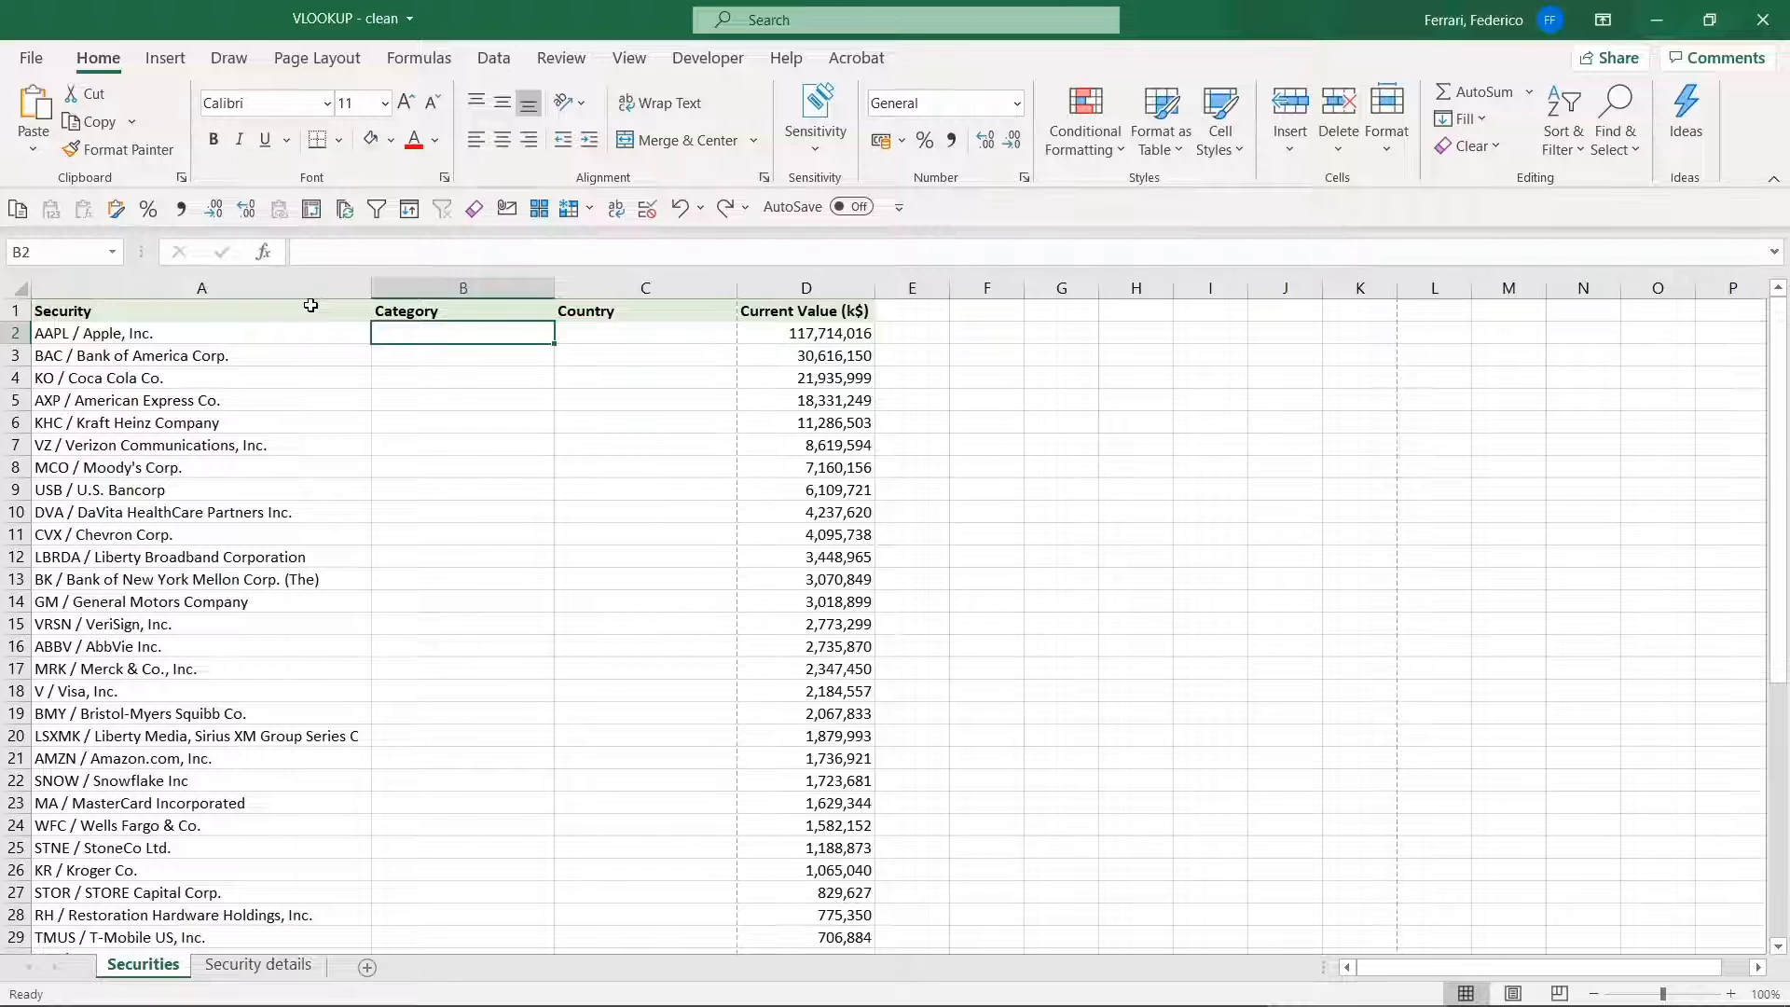
pyautogui.press('Up')
pyautogui.press('Down')
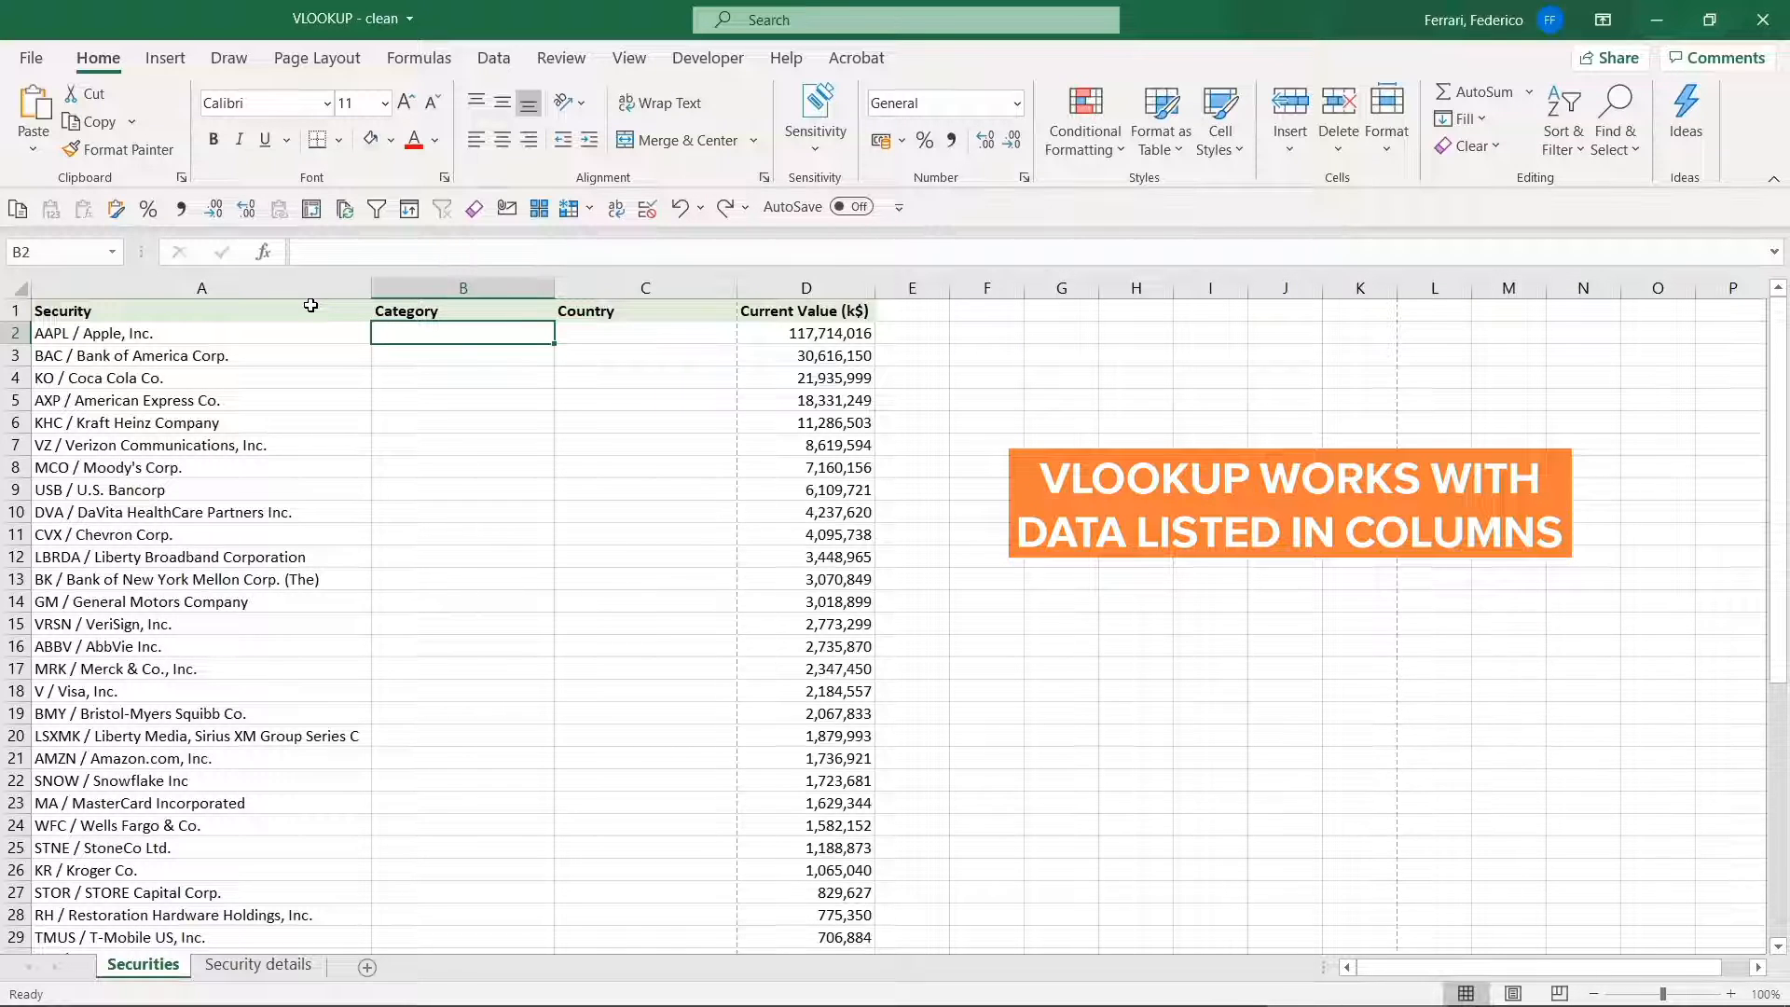
# Step: Inspect how the Security, Category and Country data are arranged in columns on the Security details sheet
pyautogui.hotkey('ctrl', 'pagedown')
pyautogui.press('Up')
pyautogui.hotkey('ctrl', 'Home')
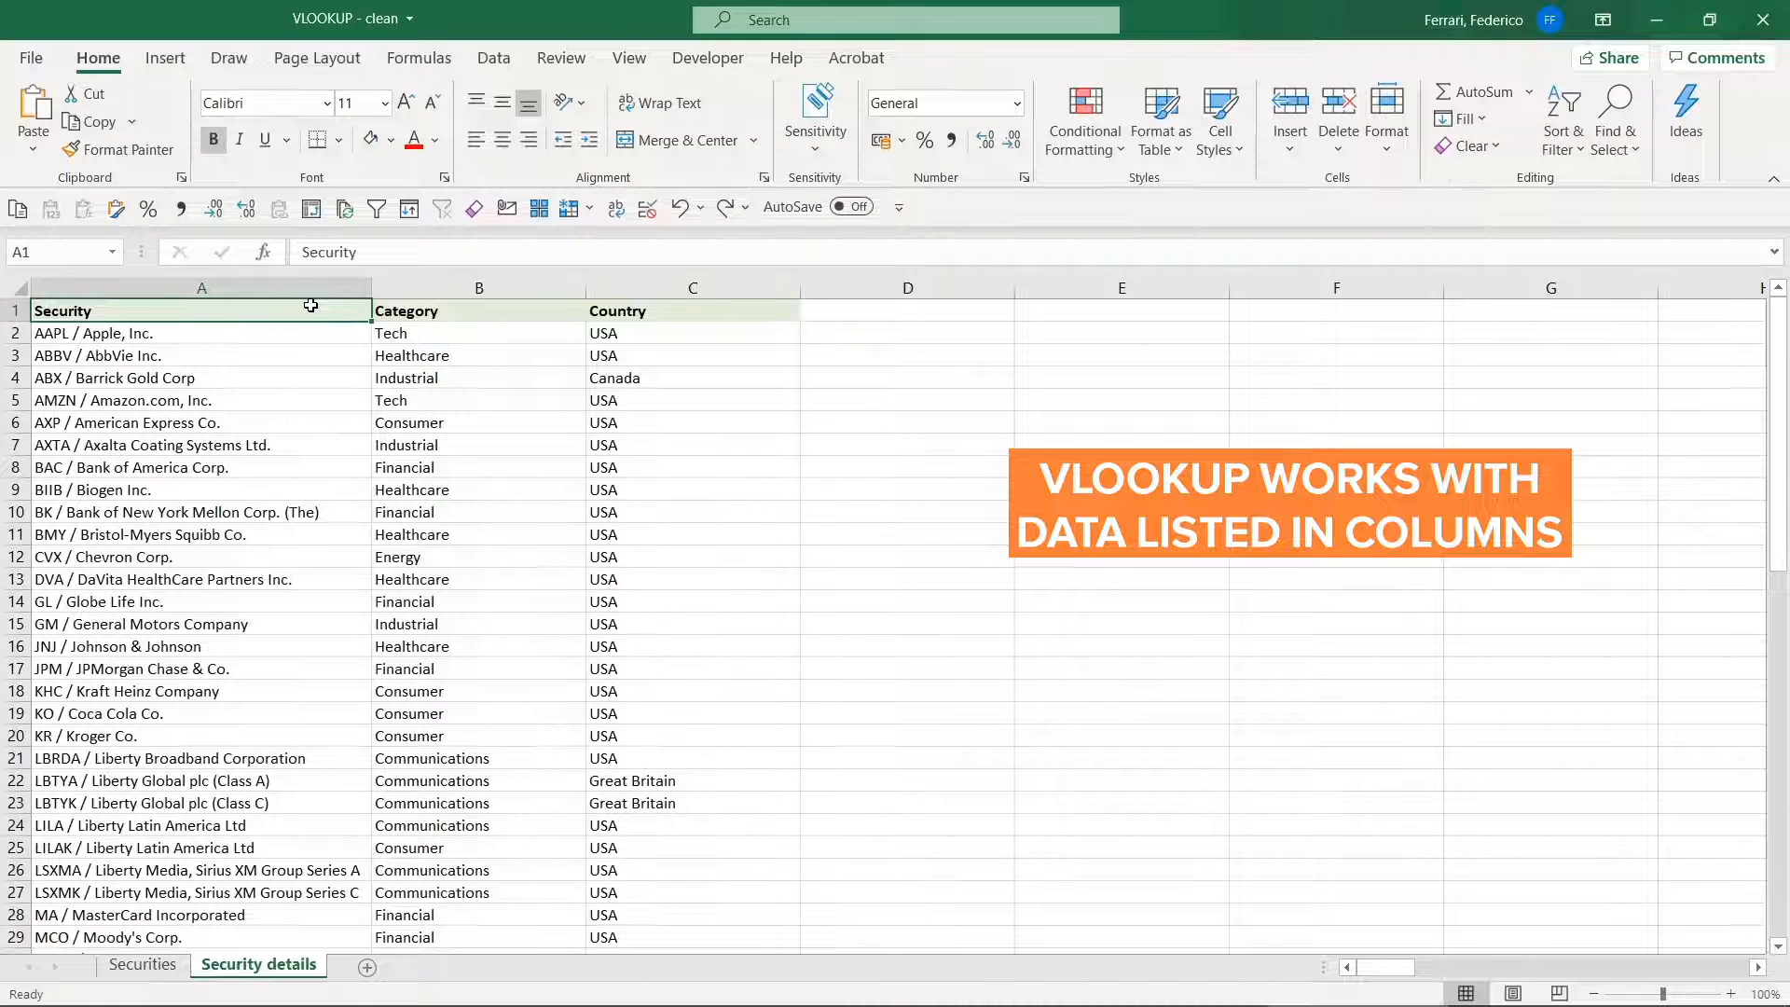
pyautogui.press('Down')
pyautogui.press('Up')
pyautogui.press('Right')
pyautogui.press('Down')
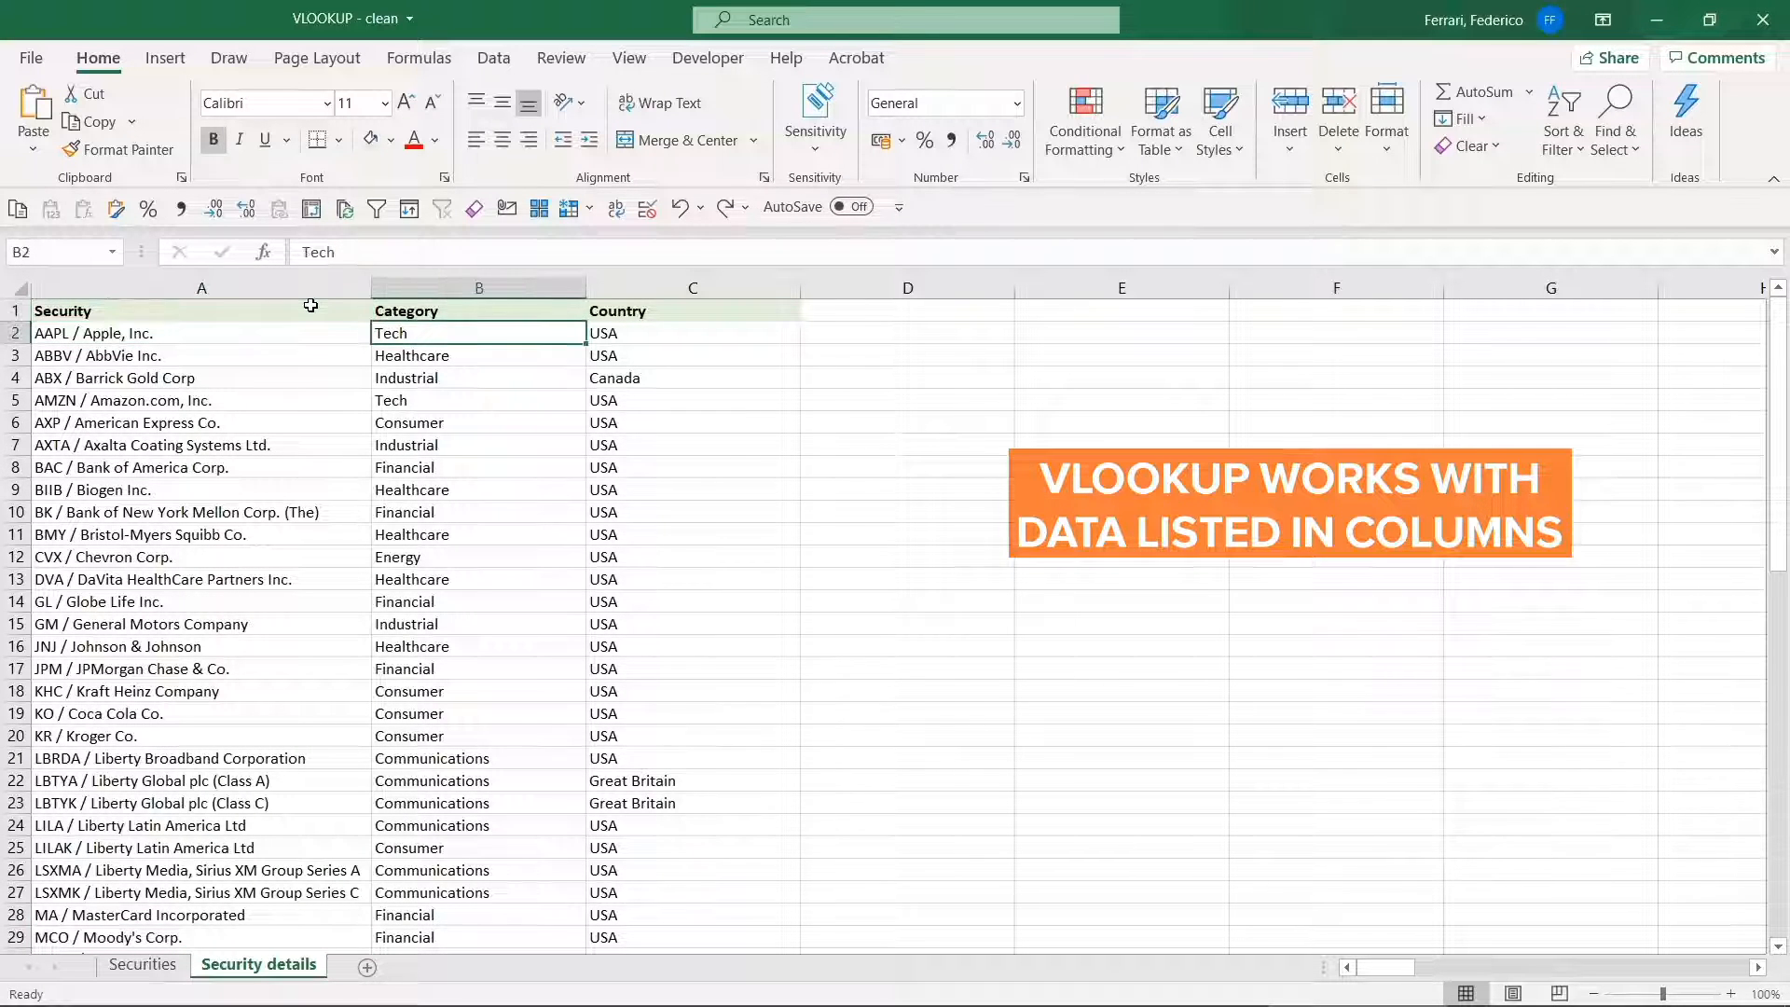
pyautogui.press('Right')
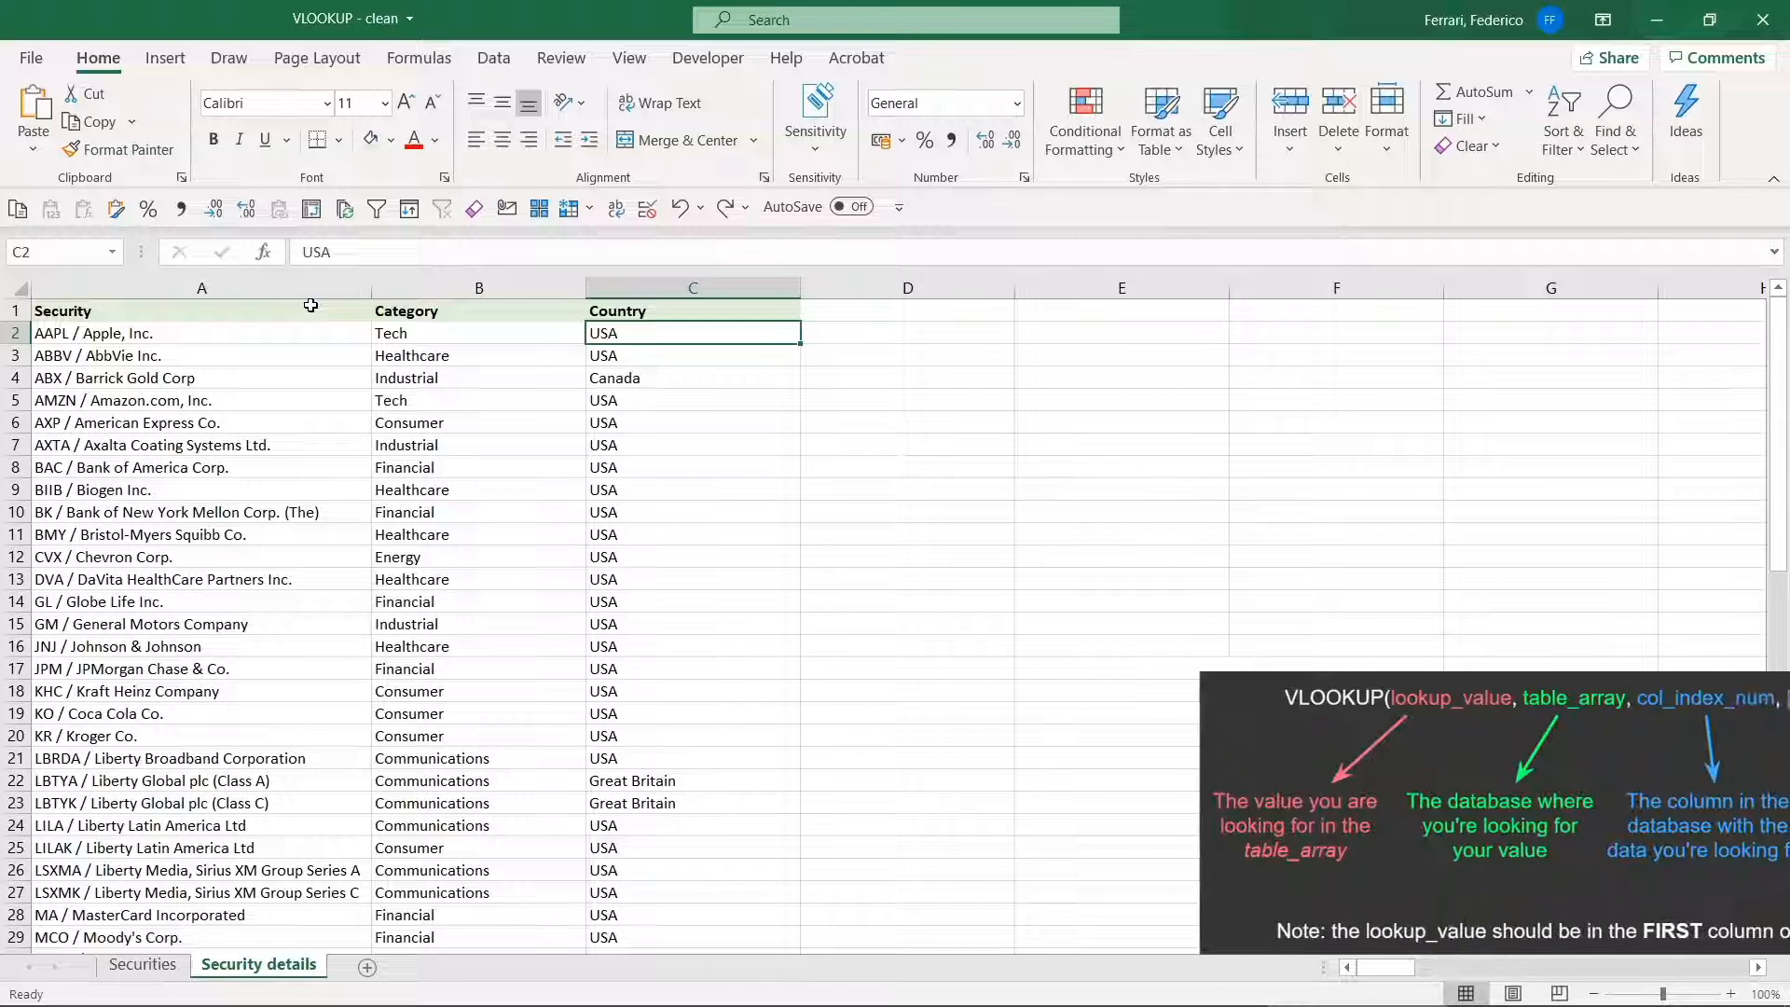
# Step: Begin a VLOOKUP formula in cell B2 of the Securities sheet with A2 as the lookup value
pyautogui.hotkey('ctrl', 'pageup')
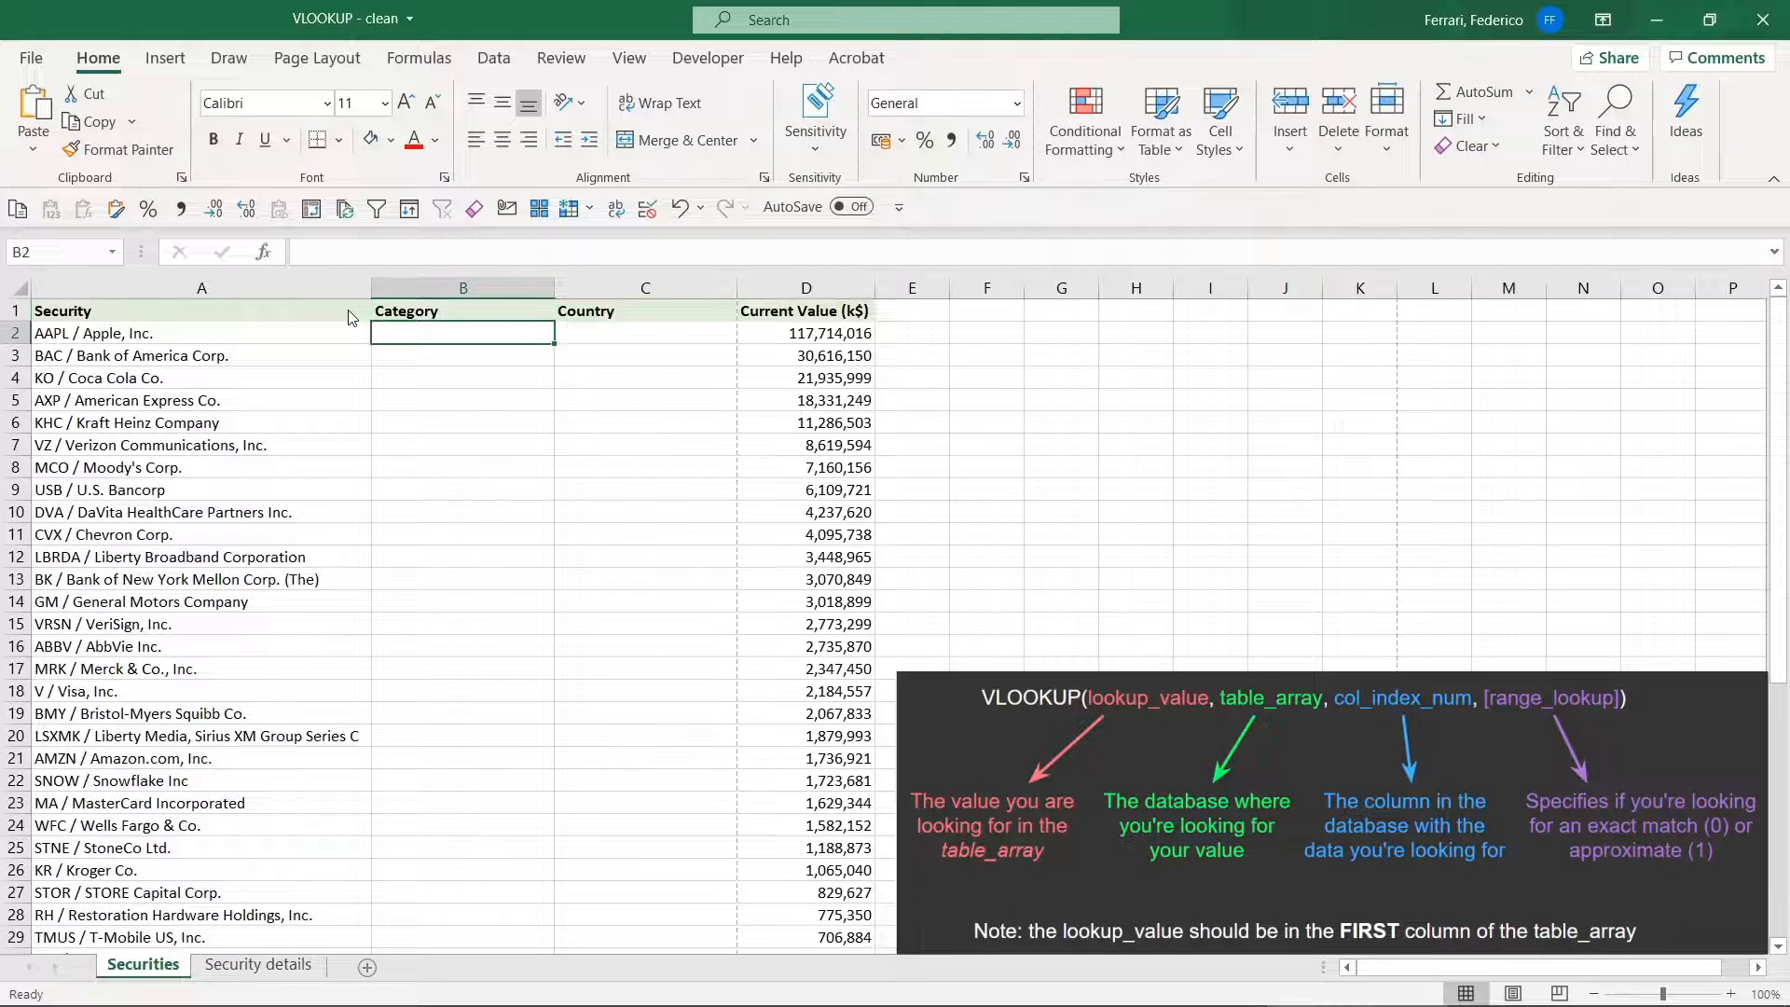
pyautogui.write('=')
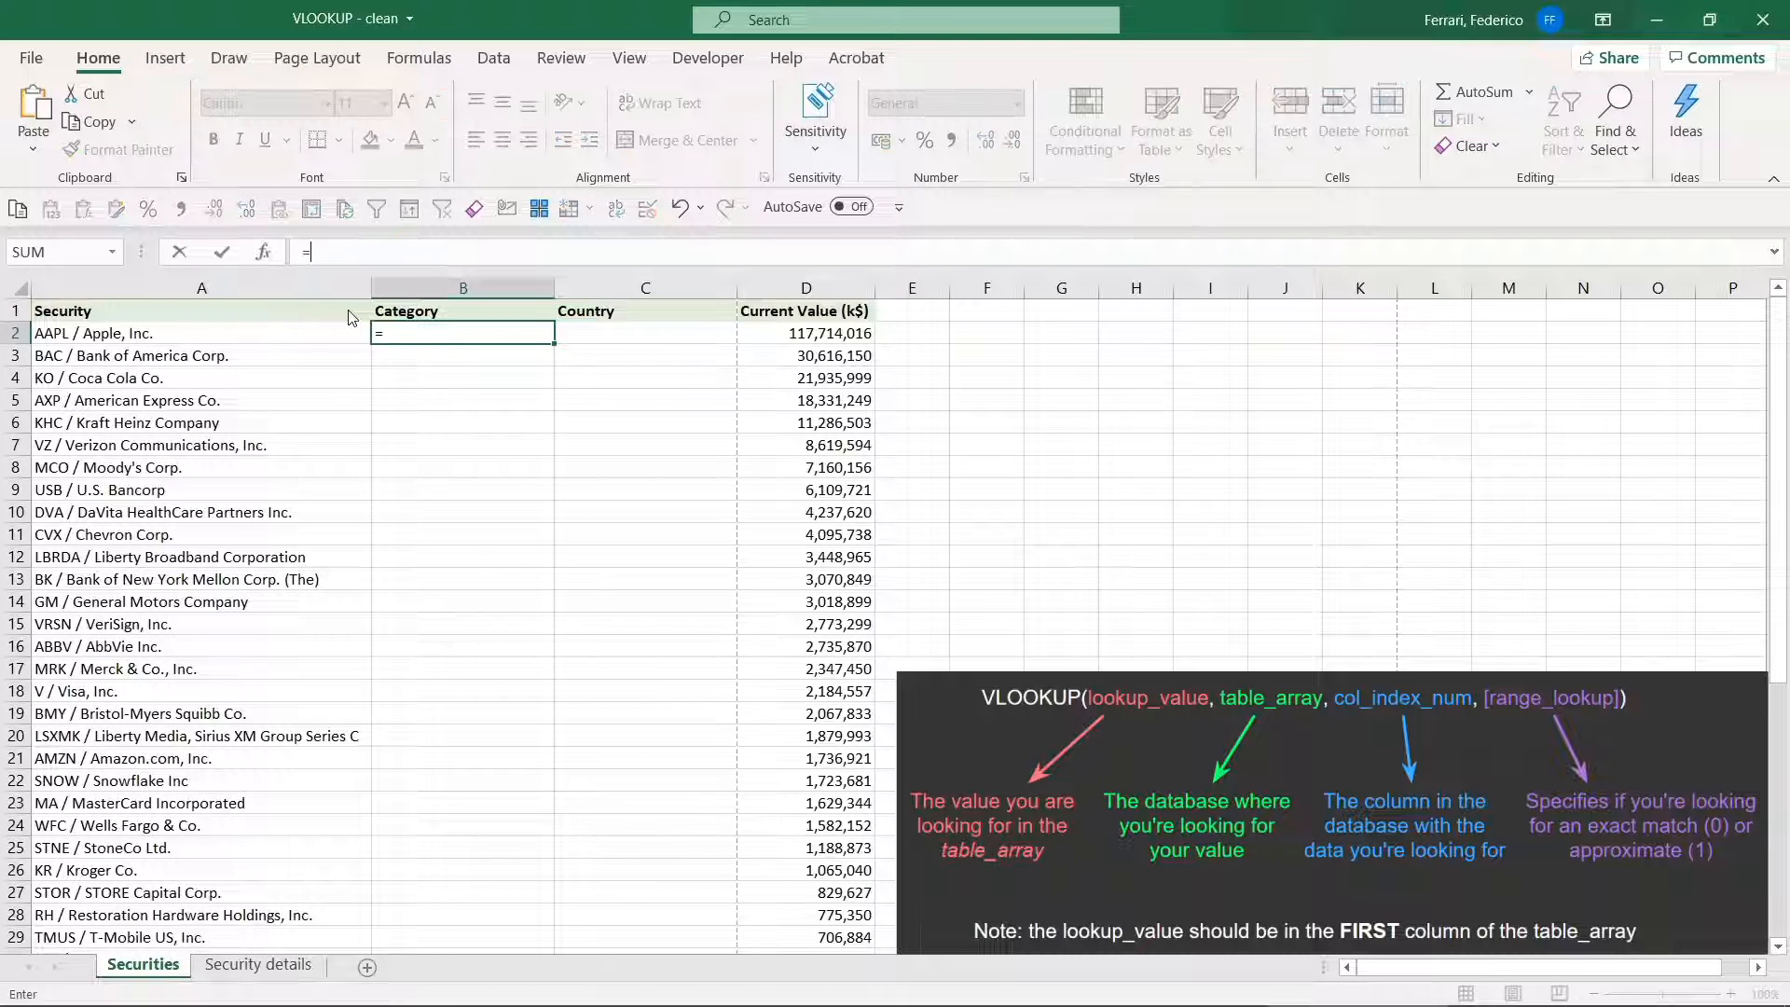
pyautogui.write('vloo')
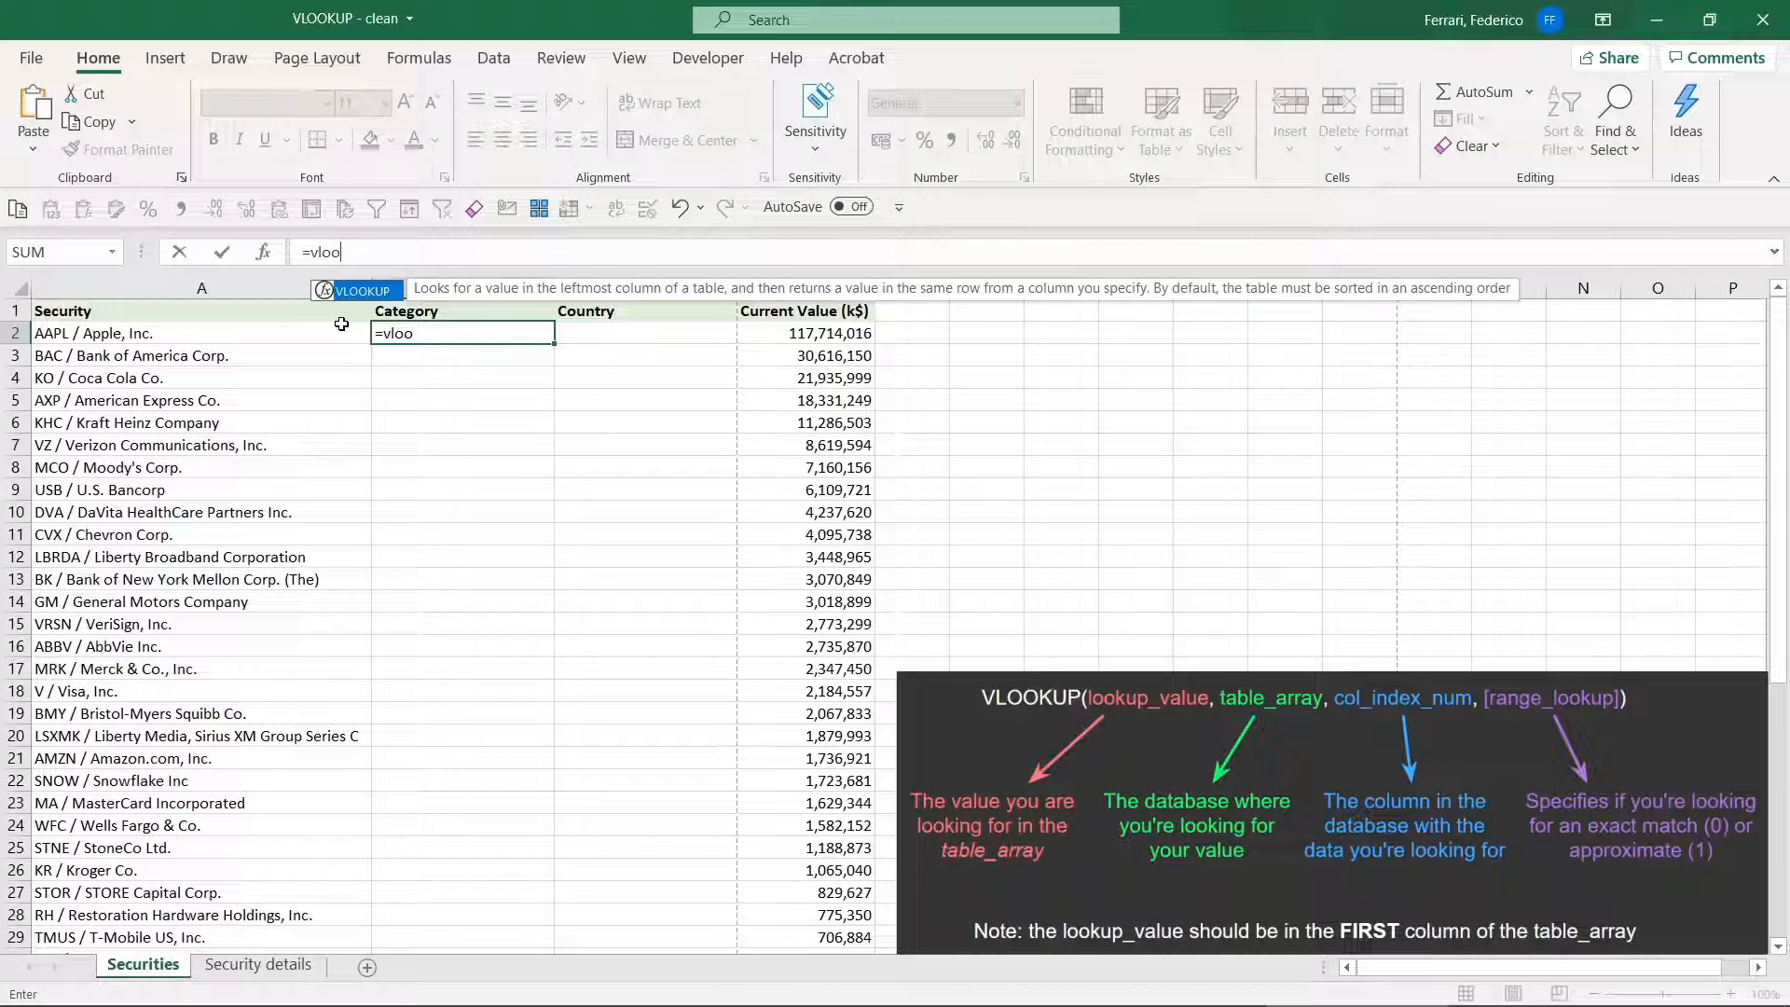
pyautogui.press('Tab')
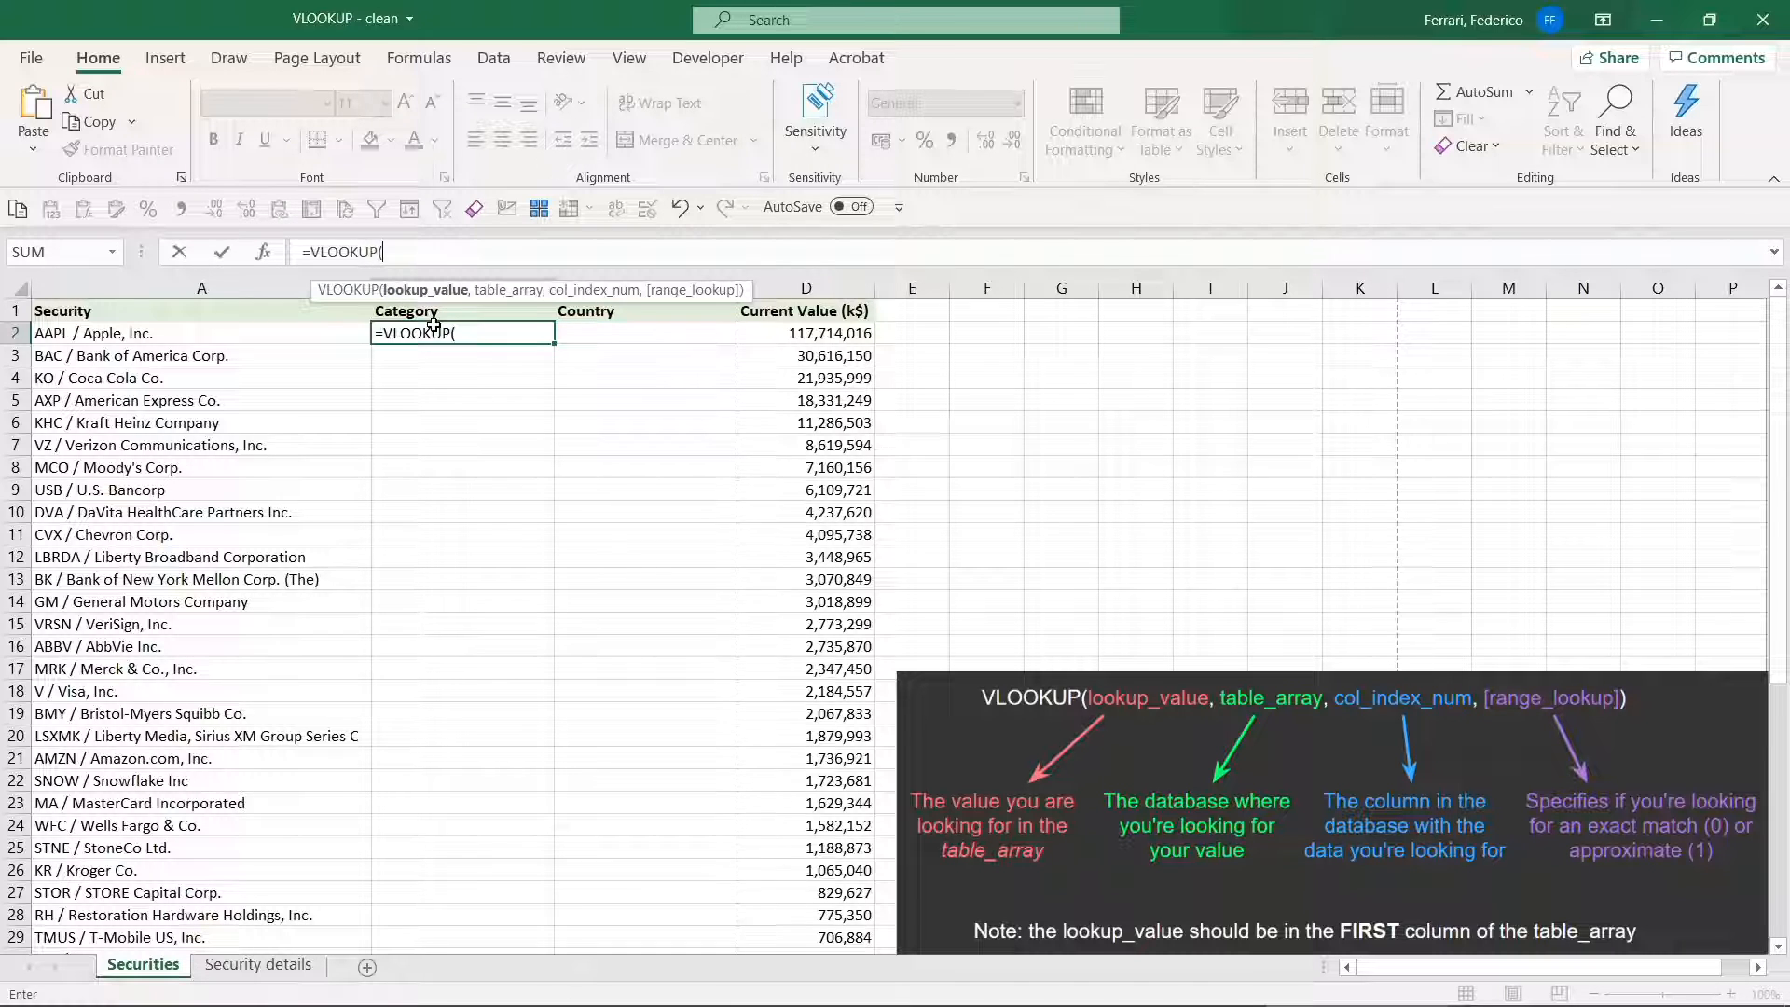
pyautogui.click(313, 333)
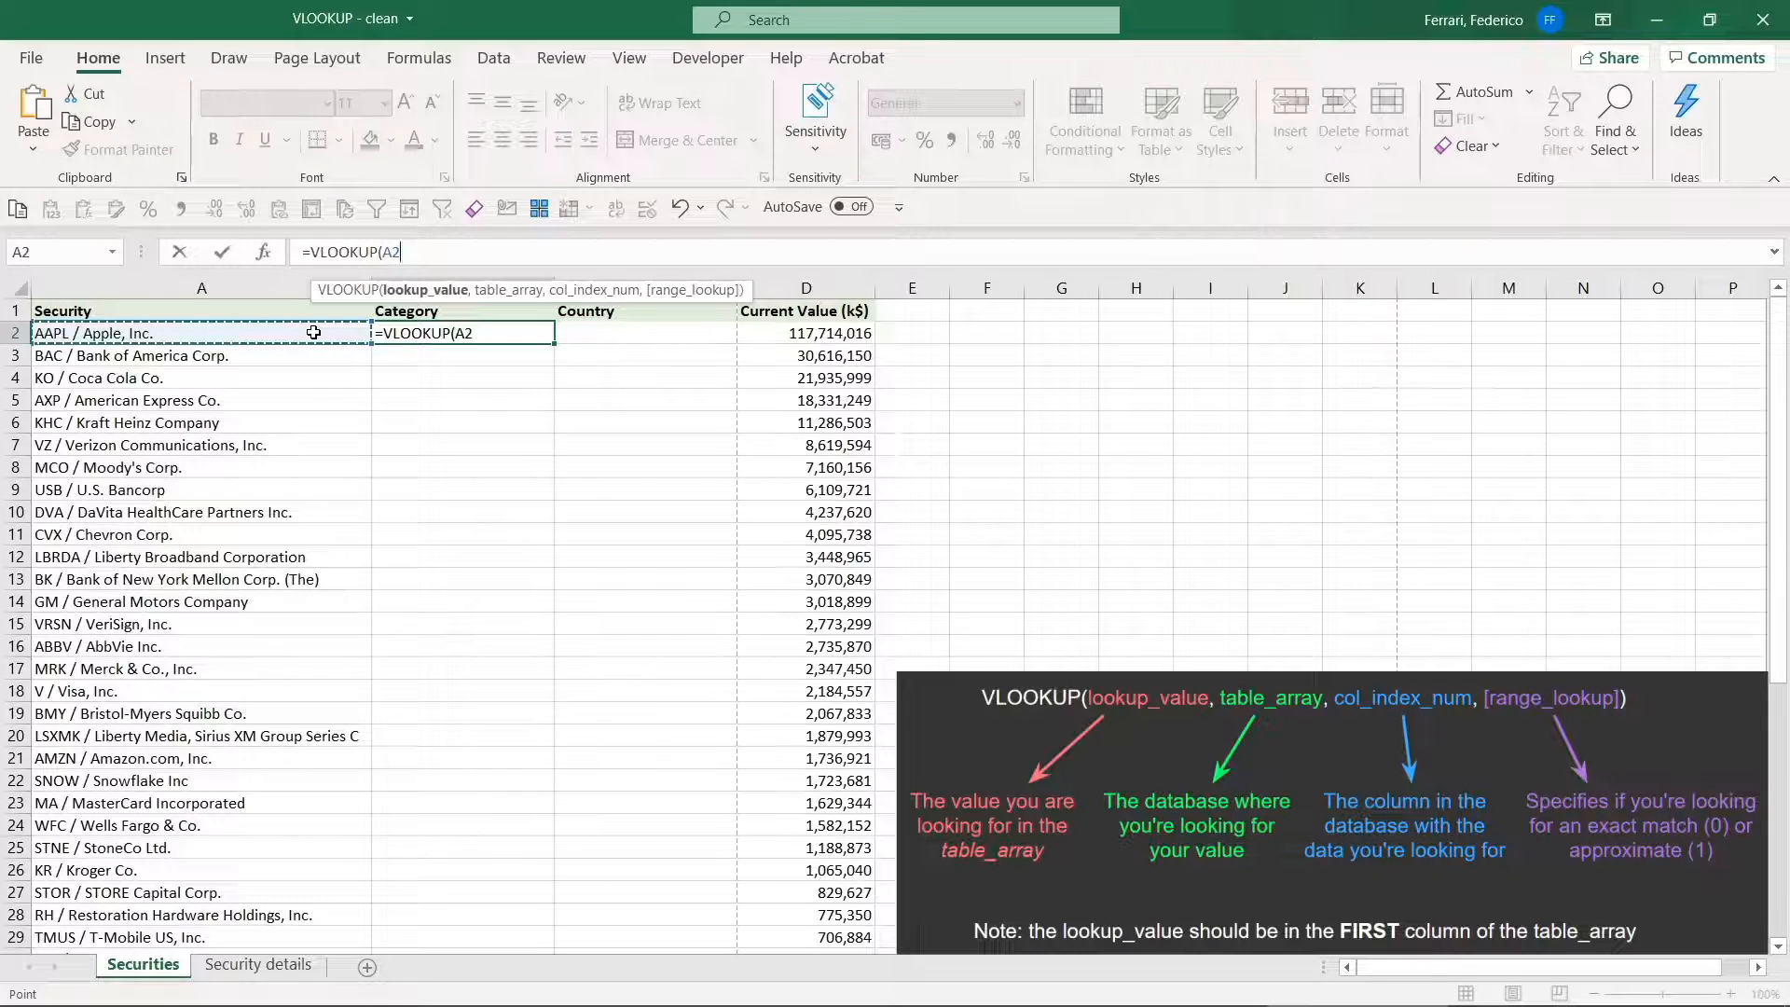
pyautogui.write(',')
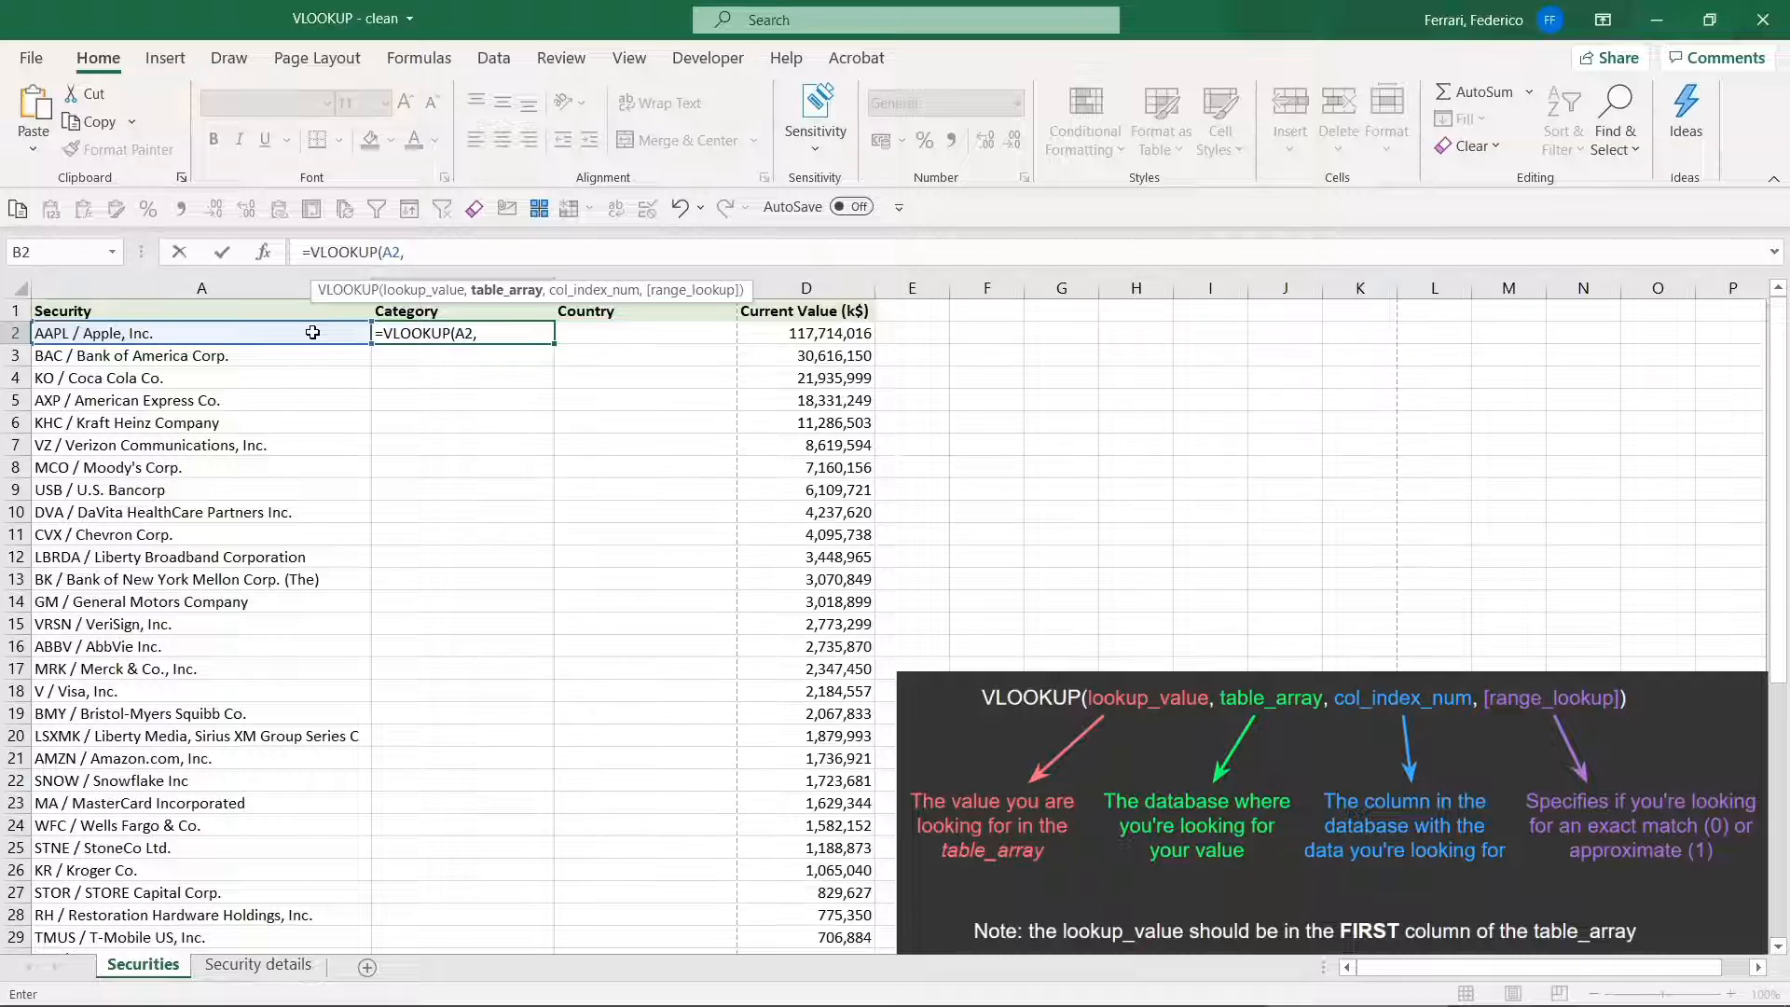
# Step: Set the VLOOKUP table array to the range A2:C53 on the Security details sheet, with absolute references
pyautogui.hotkey('ctrl', 'pagedown')
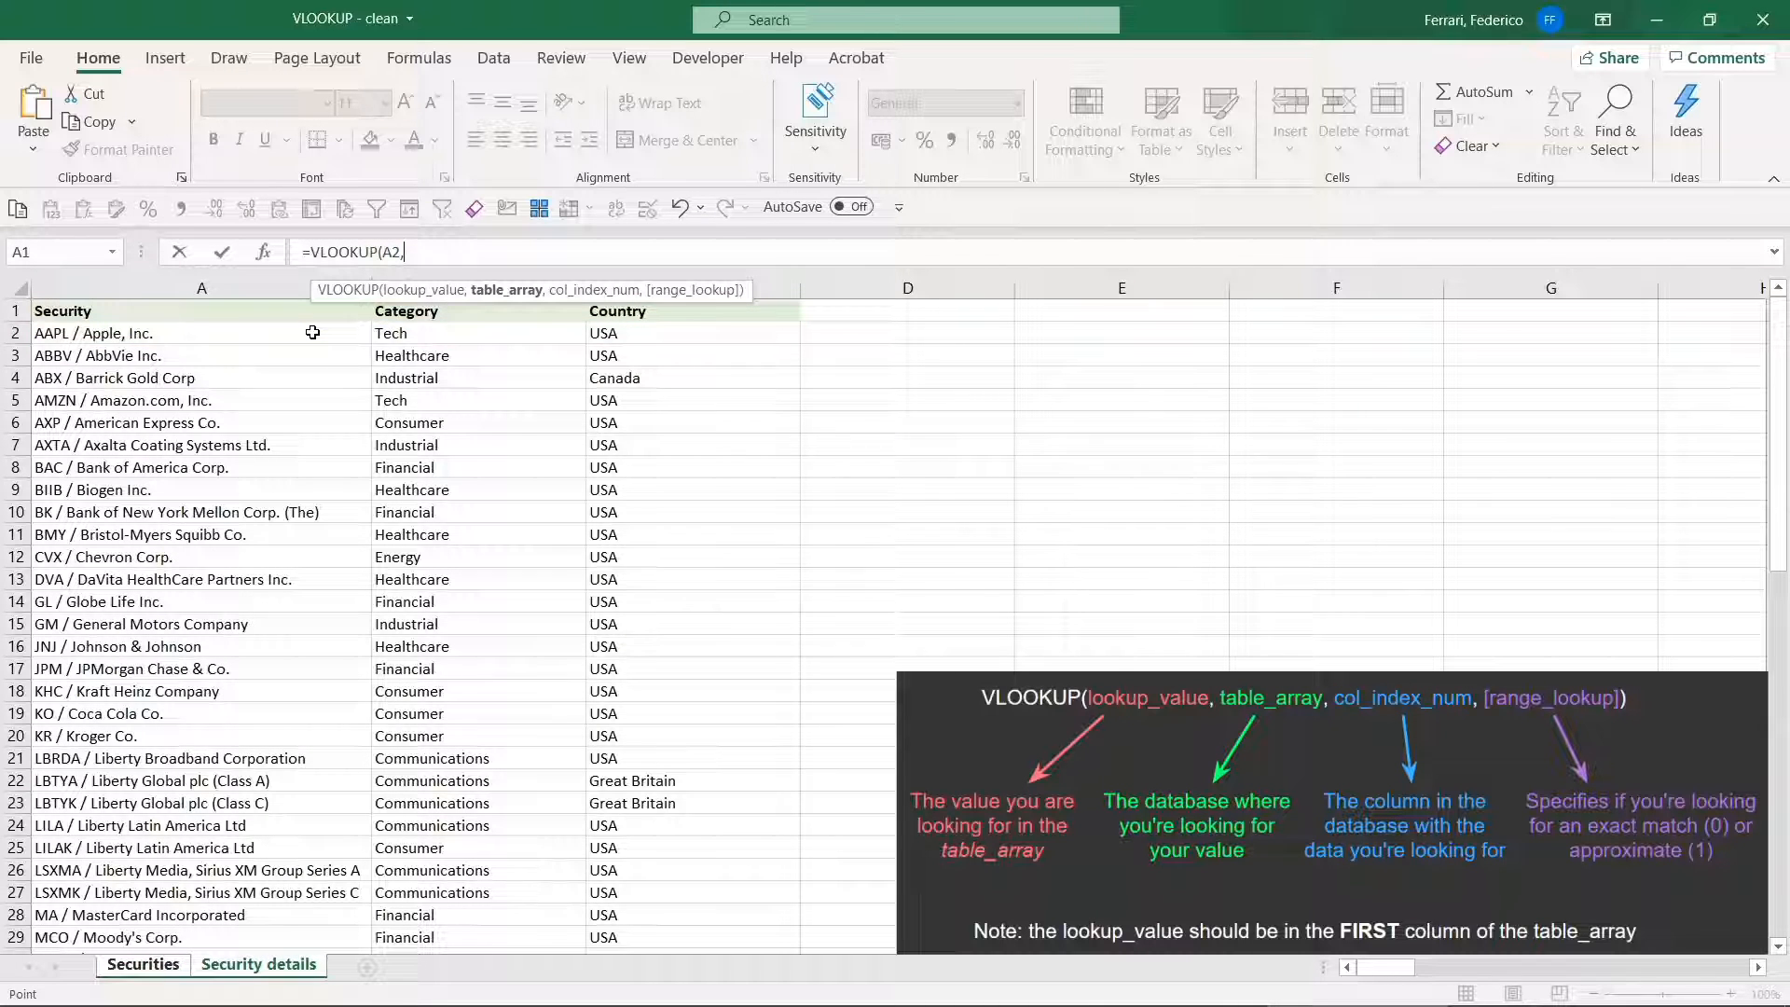
pyautogui.moveTo(279, 334); pyautogui.dragTo(478, 334)
pyautogui.hotkey('shift', 'Right')
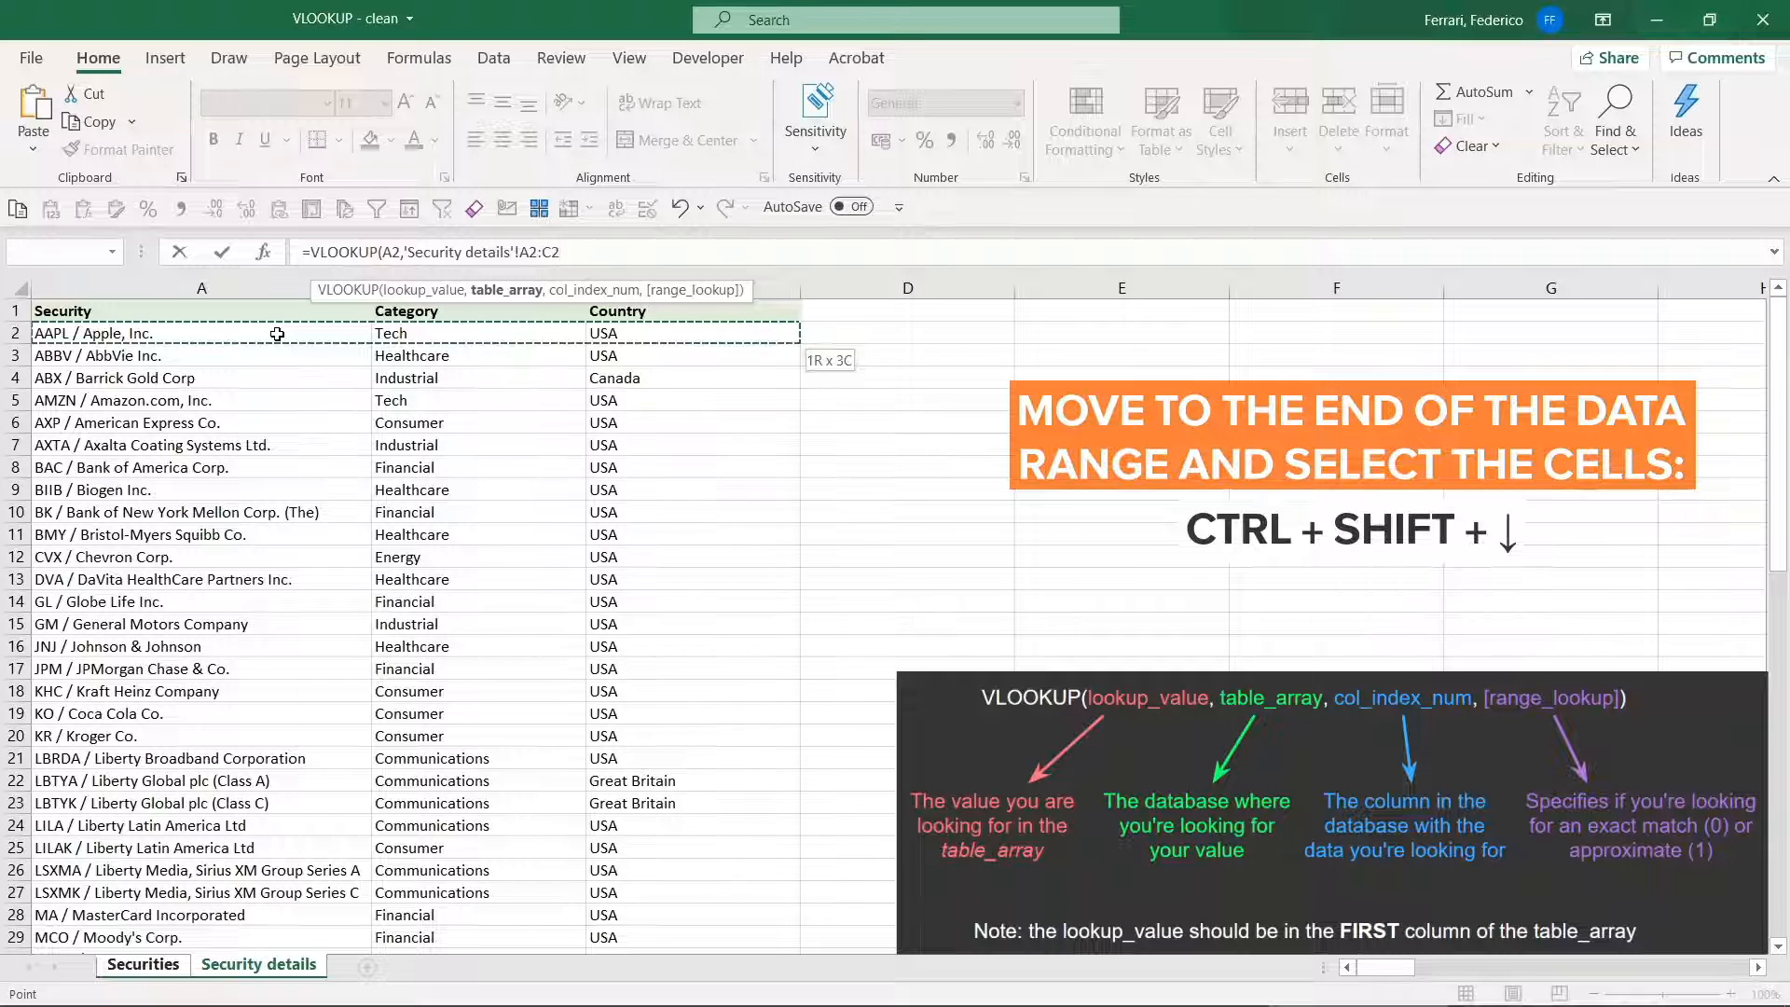
pyautogui.hotkey('ctrl', 'shift', 'Down')
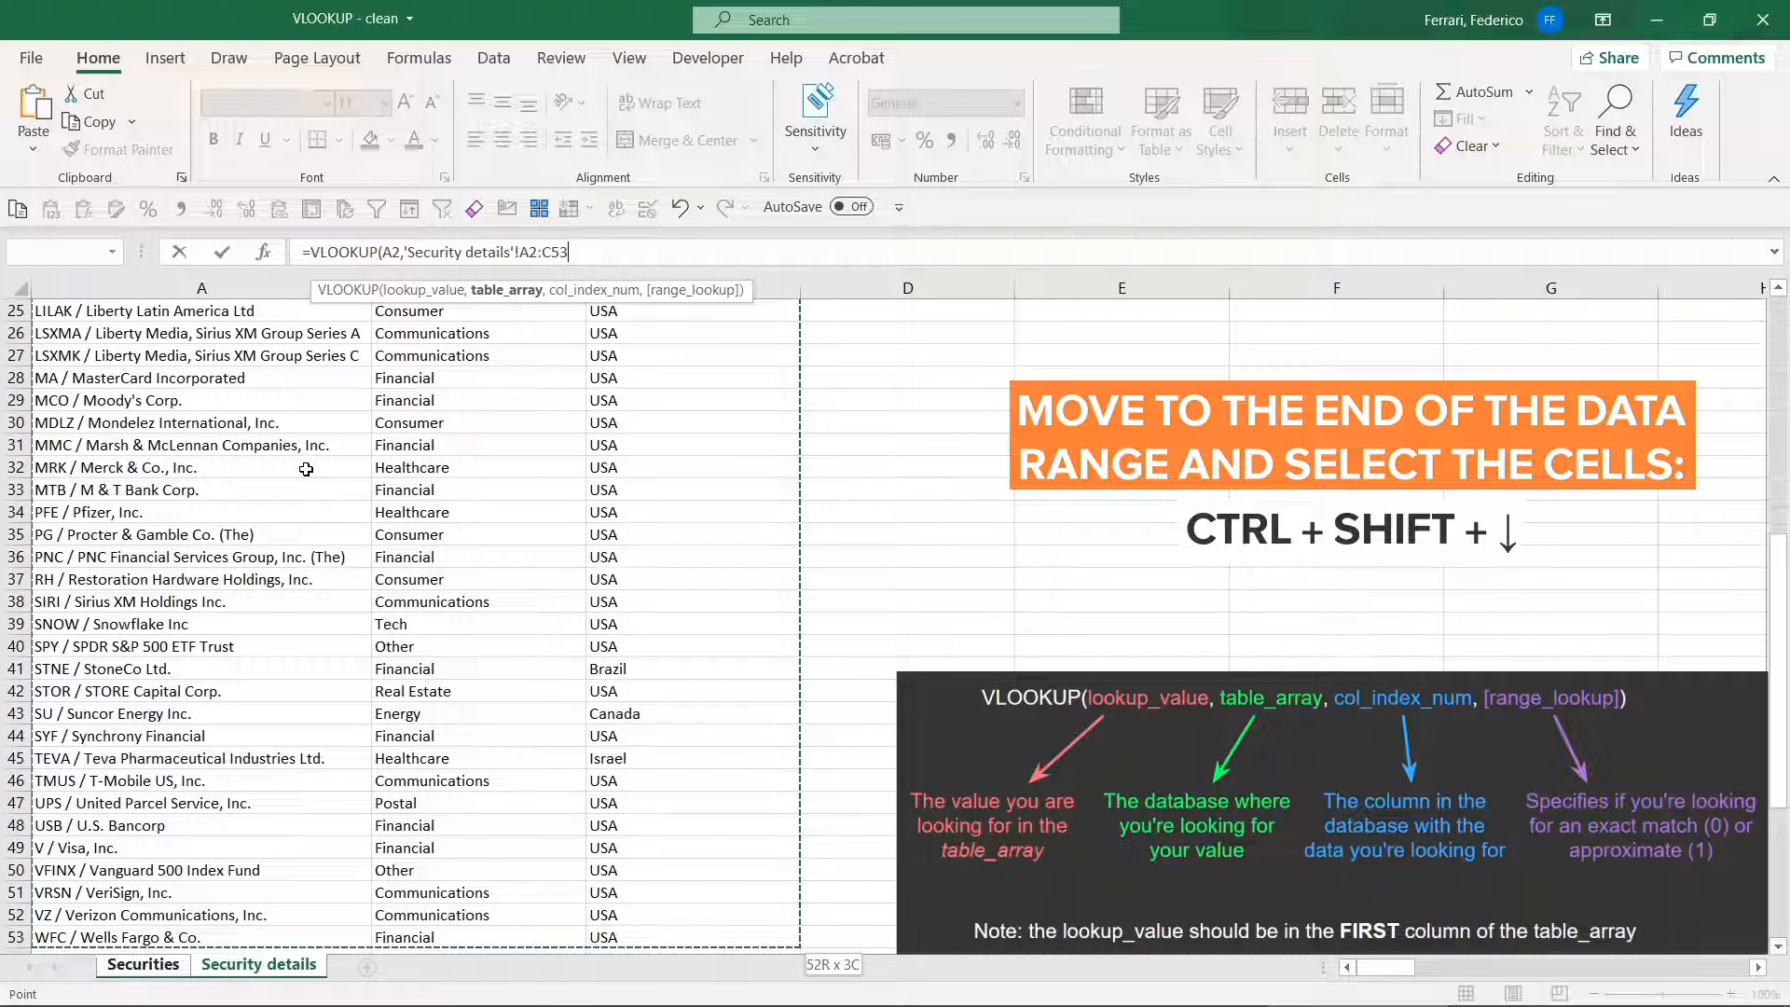
pyautogui.scroll(8, 307, 469)
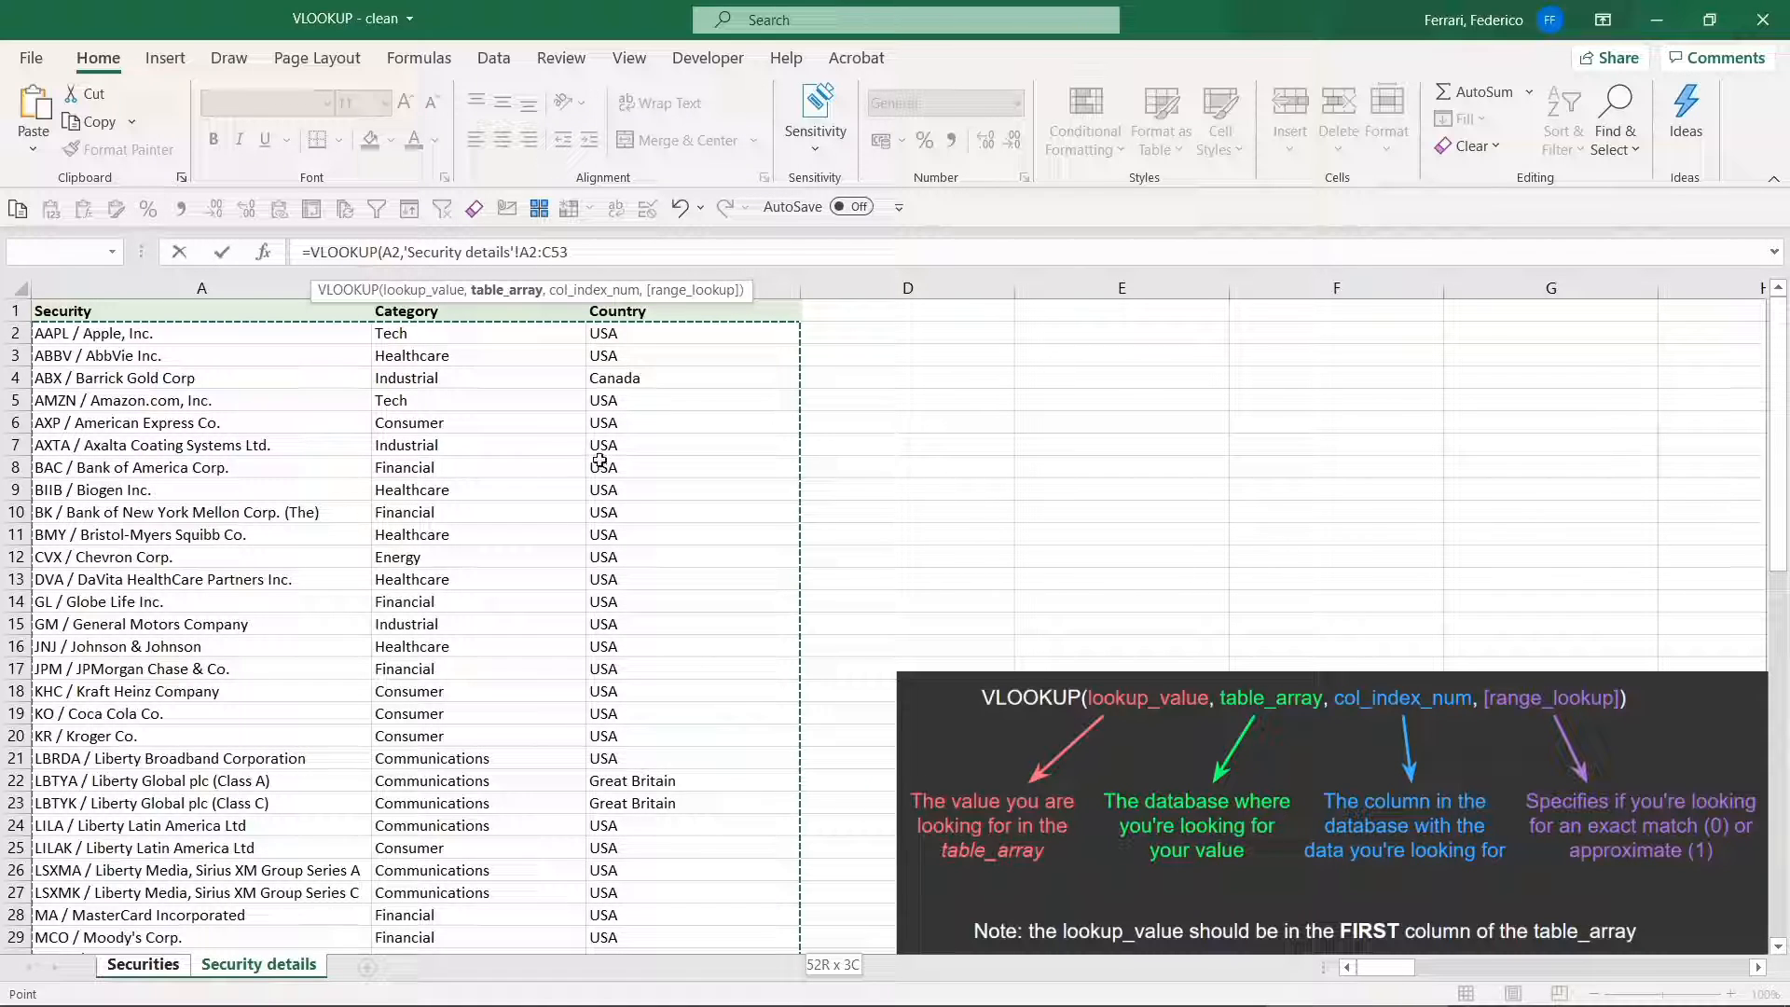
pyautogui.press('F4')
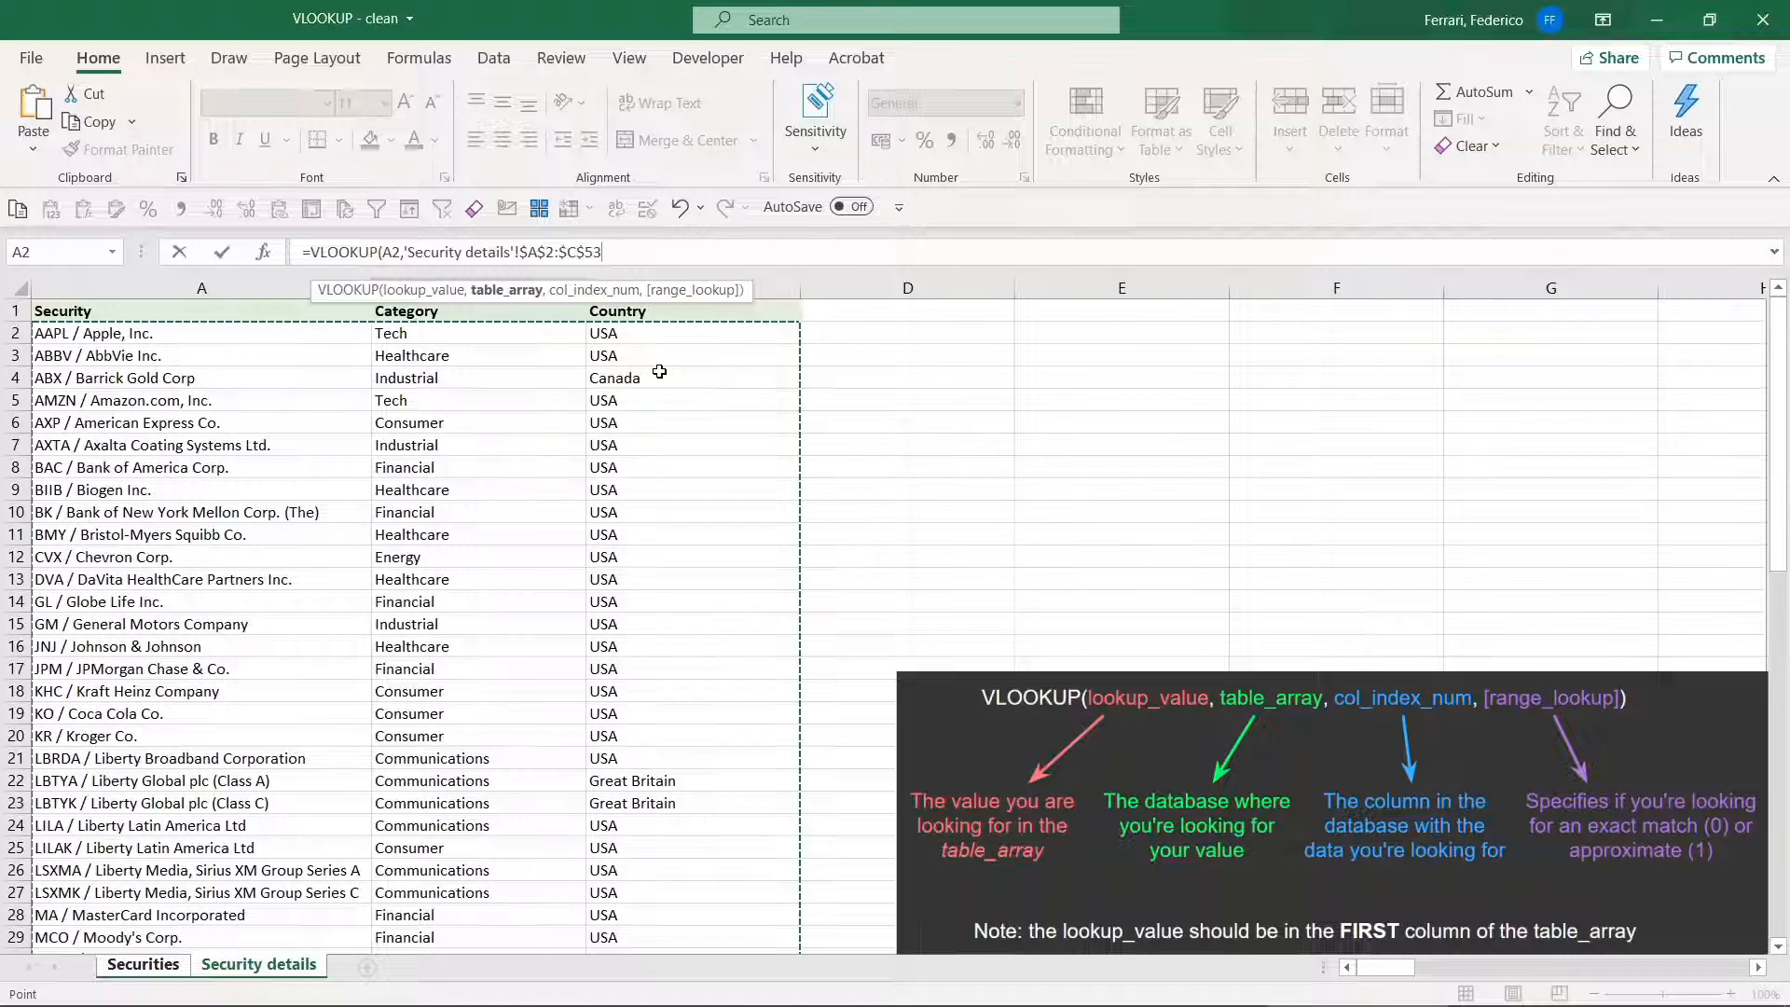
# Step: Complete the Category VLOOKUP in cell B2 with column index 2 and an exact match (0)
pyautogui.write(',')
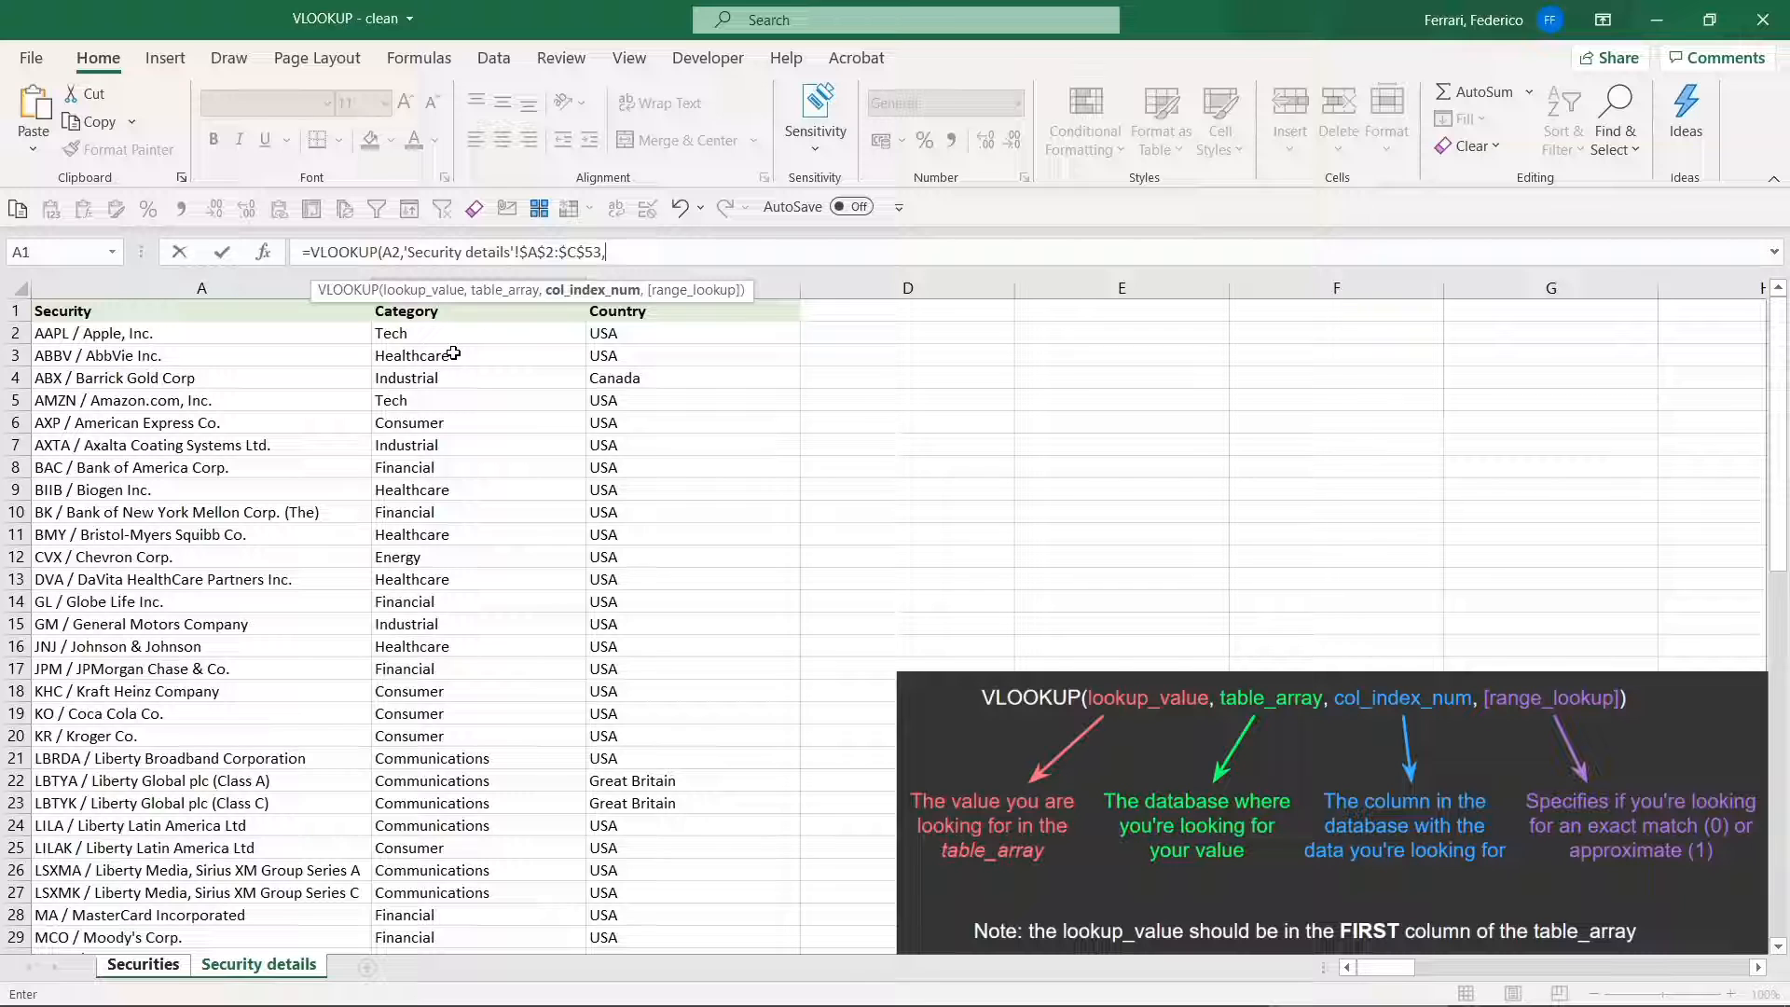
pyautogui.write('2,')
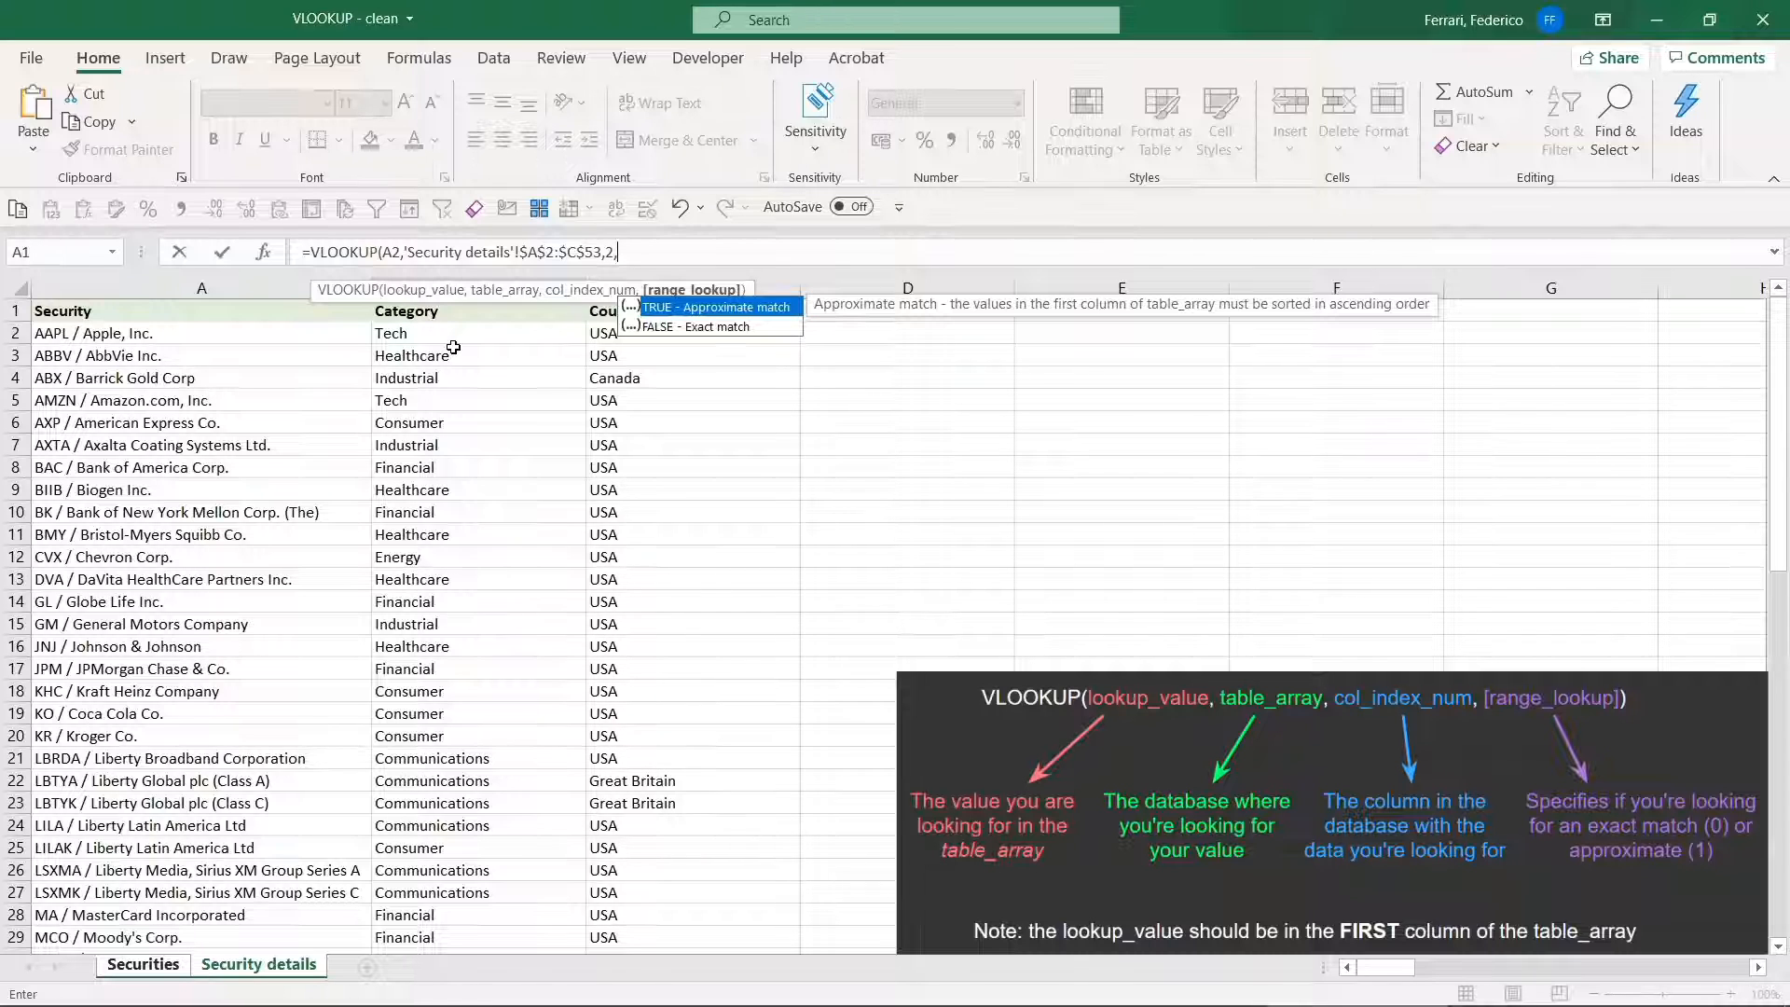
pyautogui.write('0)')
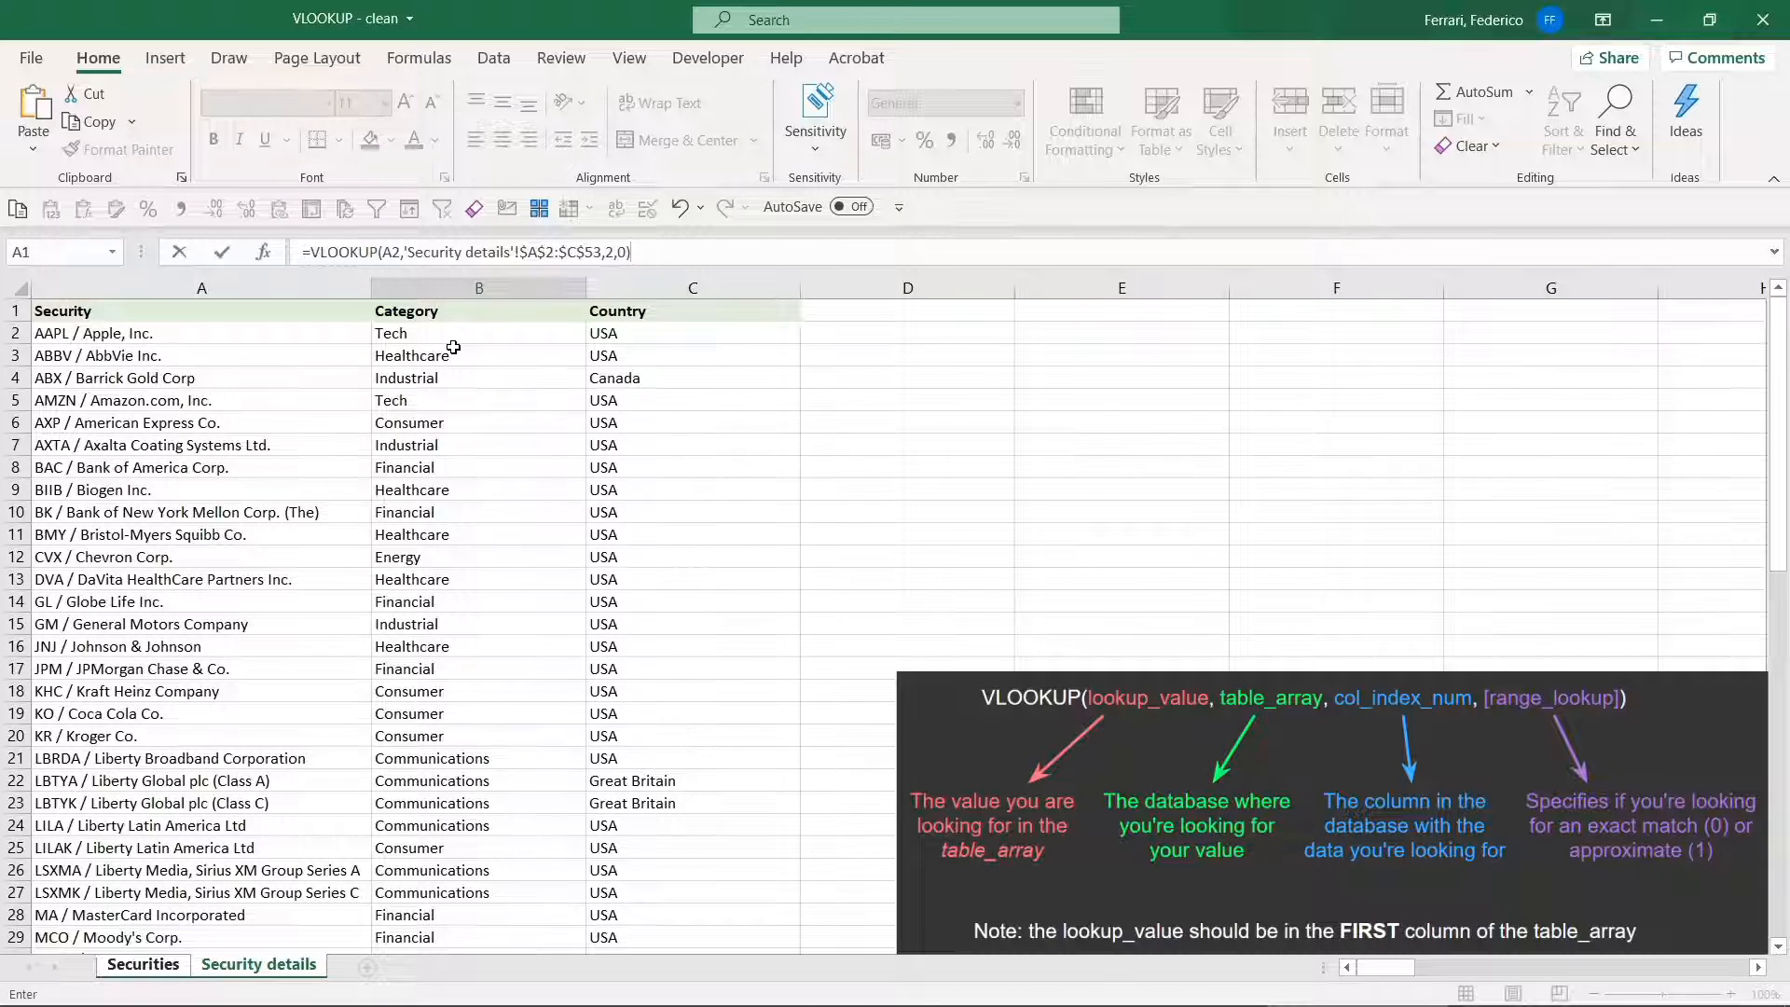
pyautogui.press('Return')
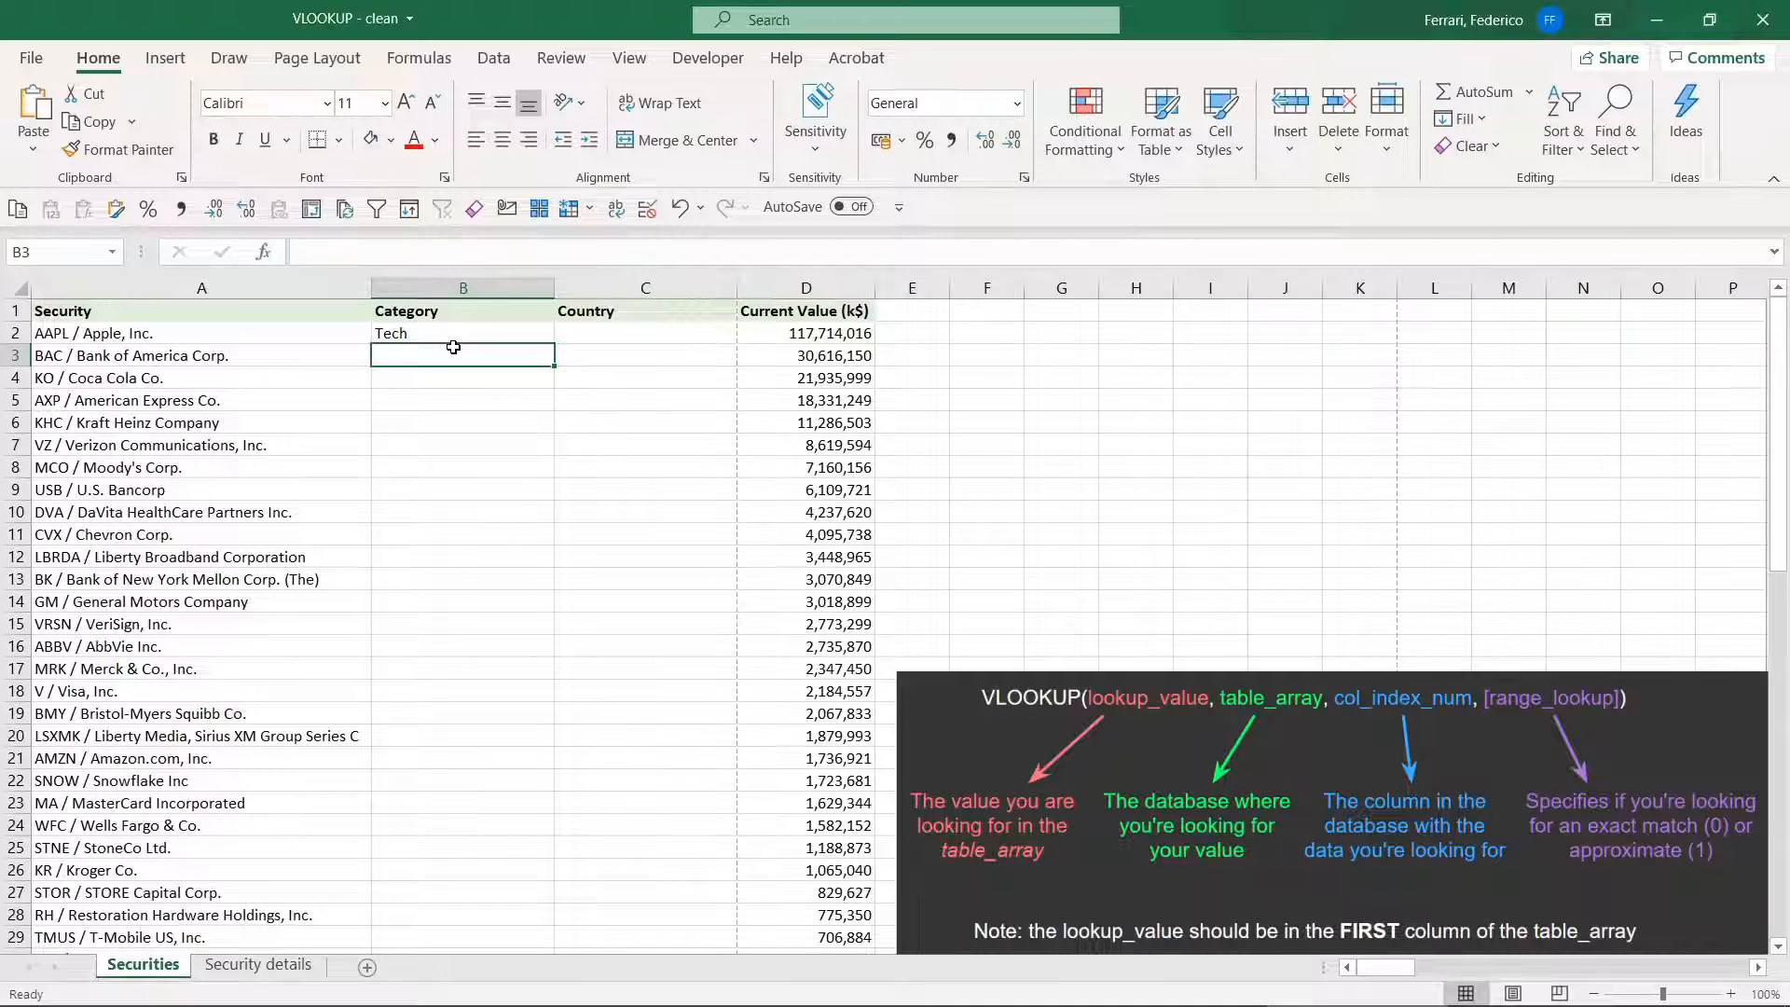
# Step: Fill the Category formula from cell B2 down to the last security and check the final row
pyautogui.press('Up')
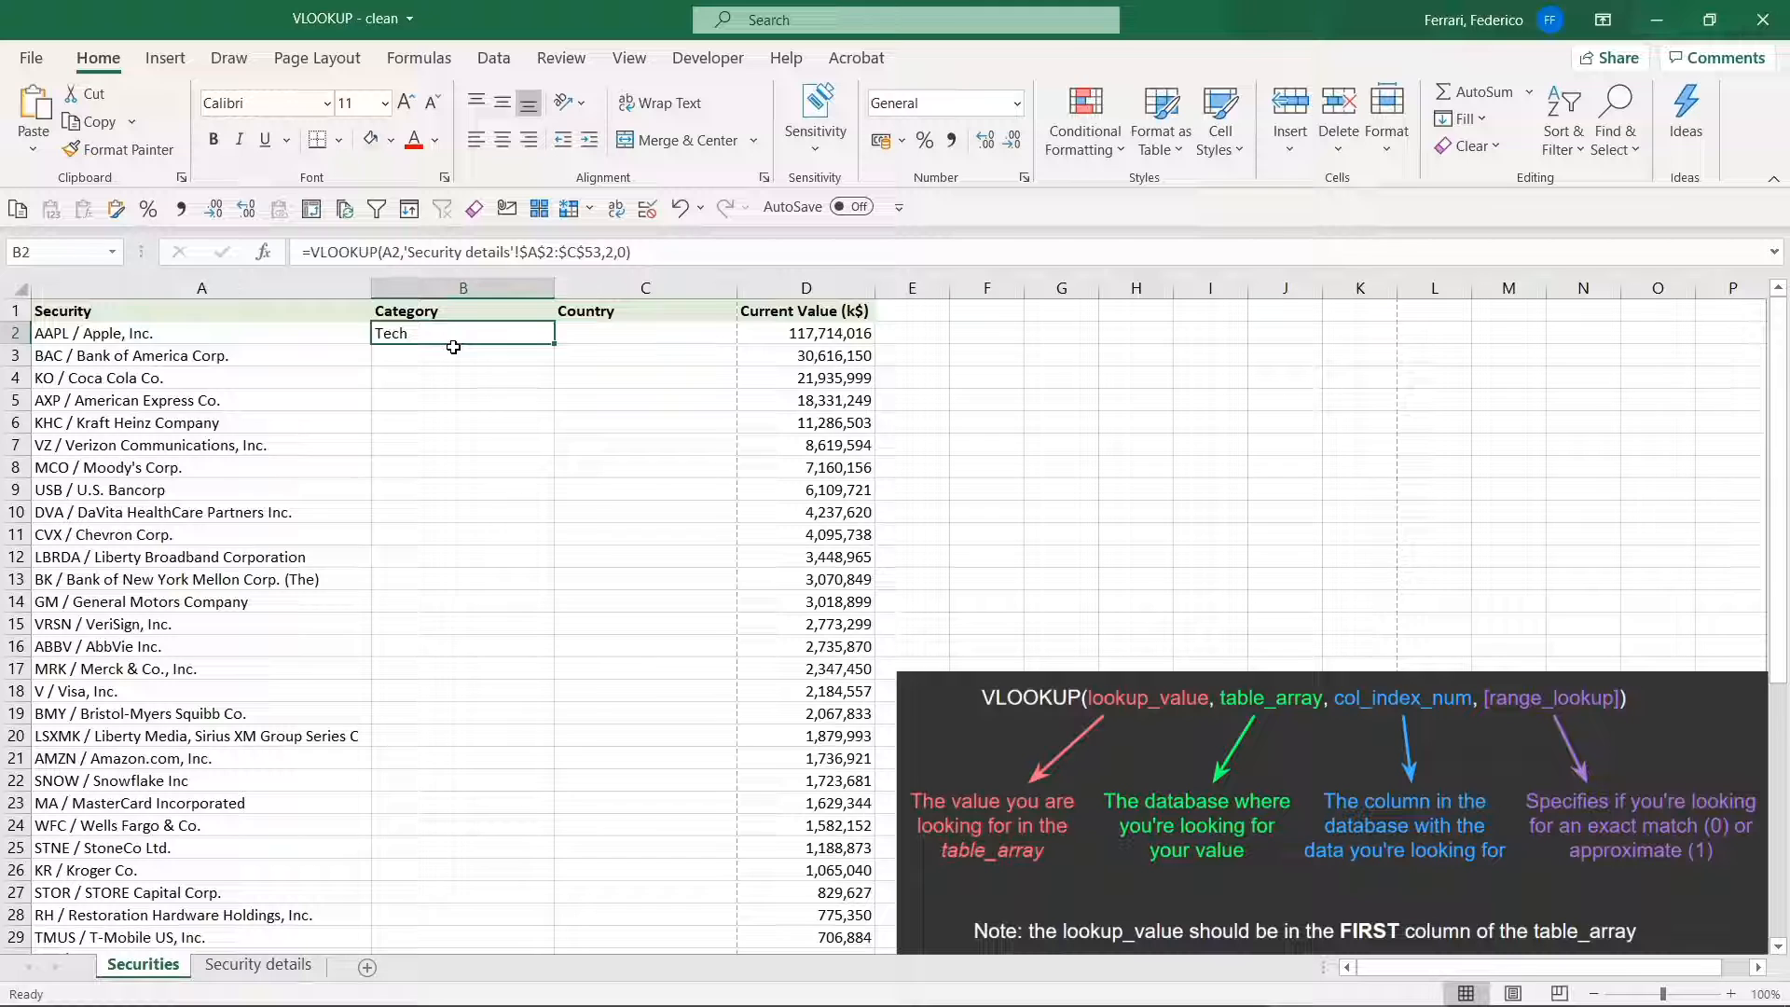
pyautogui.doubleClick(553, 344)
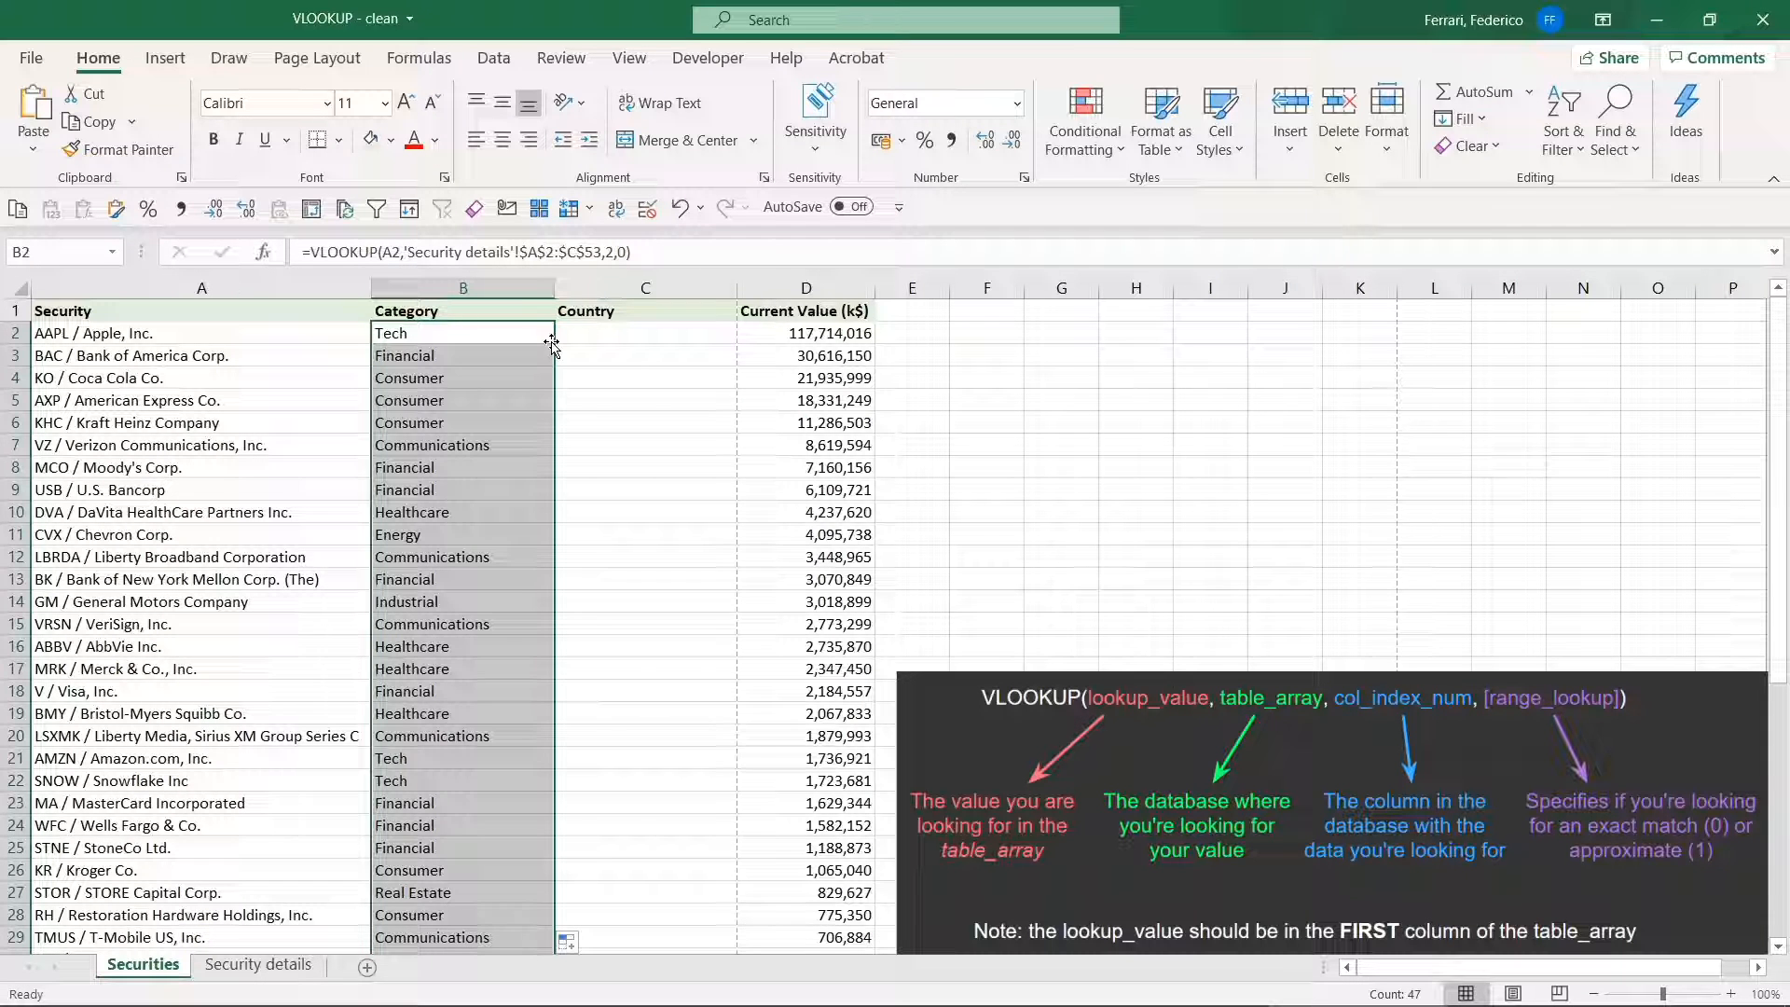
pyautogui.click(552, 346)
pyautogui.press('Down')
pyautogui.hotkey('ctrl', 'Down')
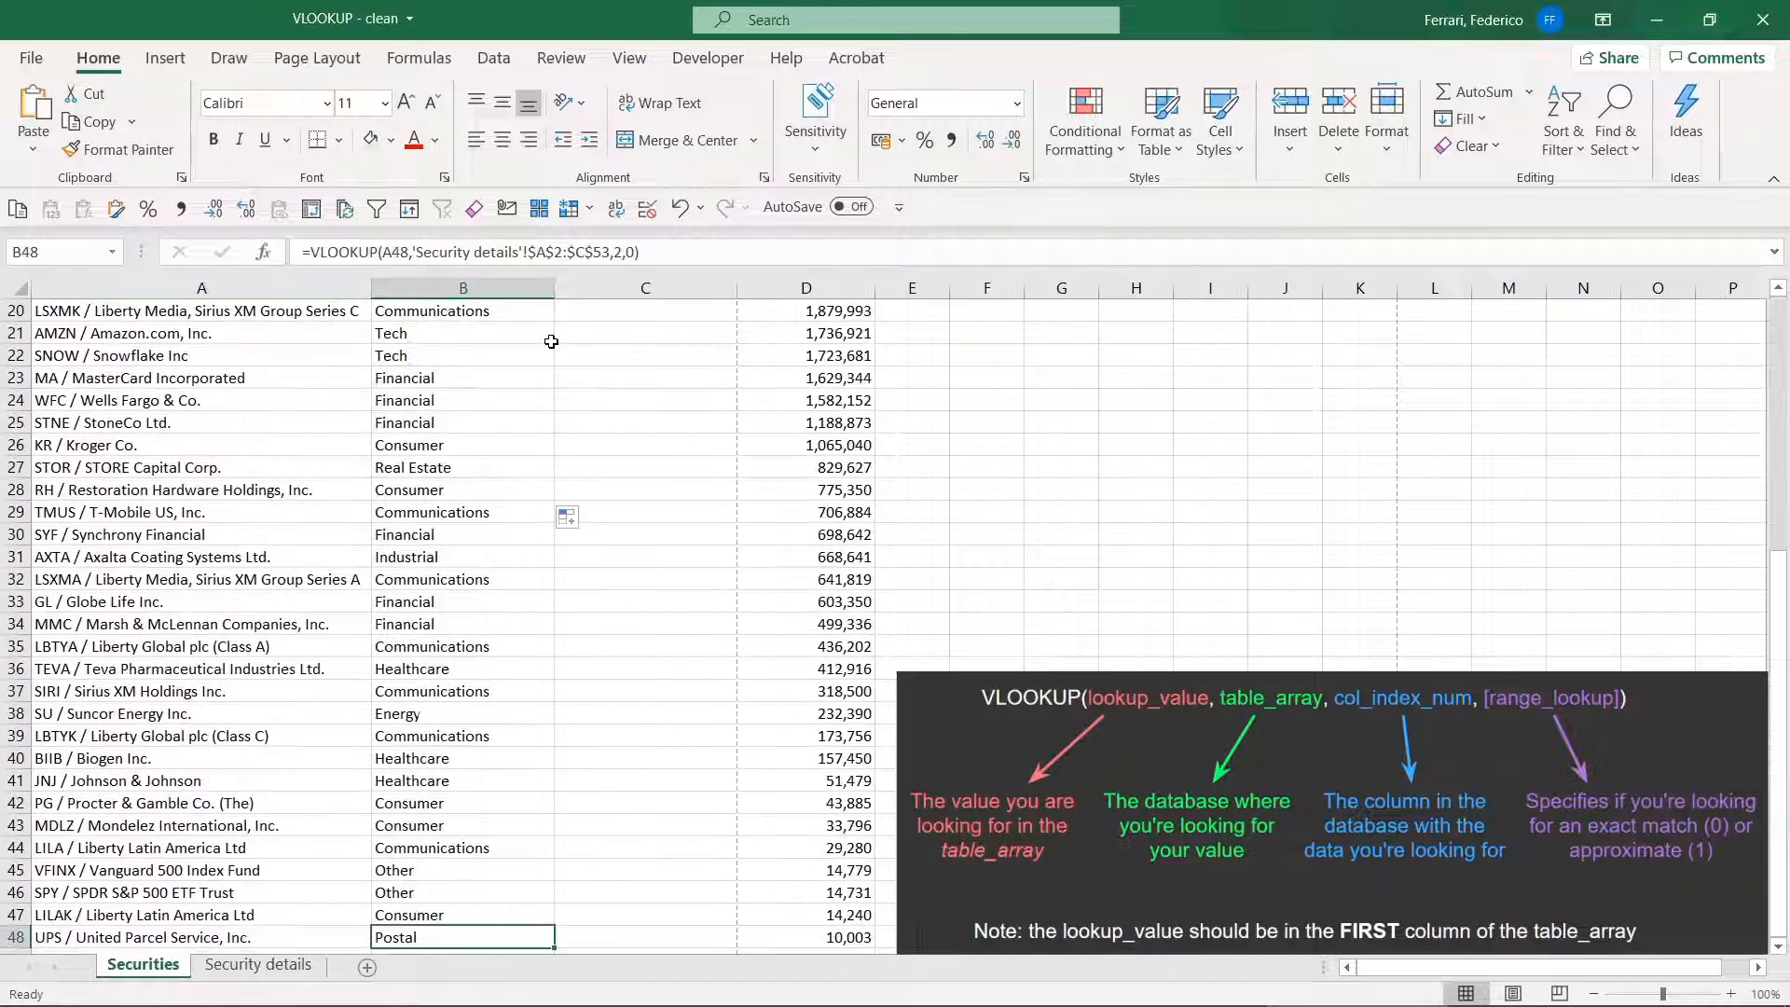
pyautogui.press('Left')
pyautogui.press('Right')
pyautogui.hotkey('ctrl', 'Up')
# Step: Begin a VLOOKUP formula in cell C2, the first Country cell, with A2 as the lookup value
pyautogui.click(556, 334)
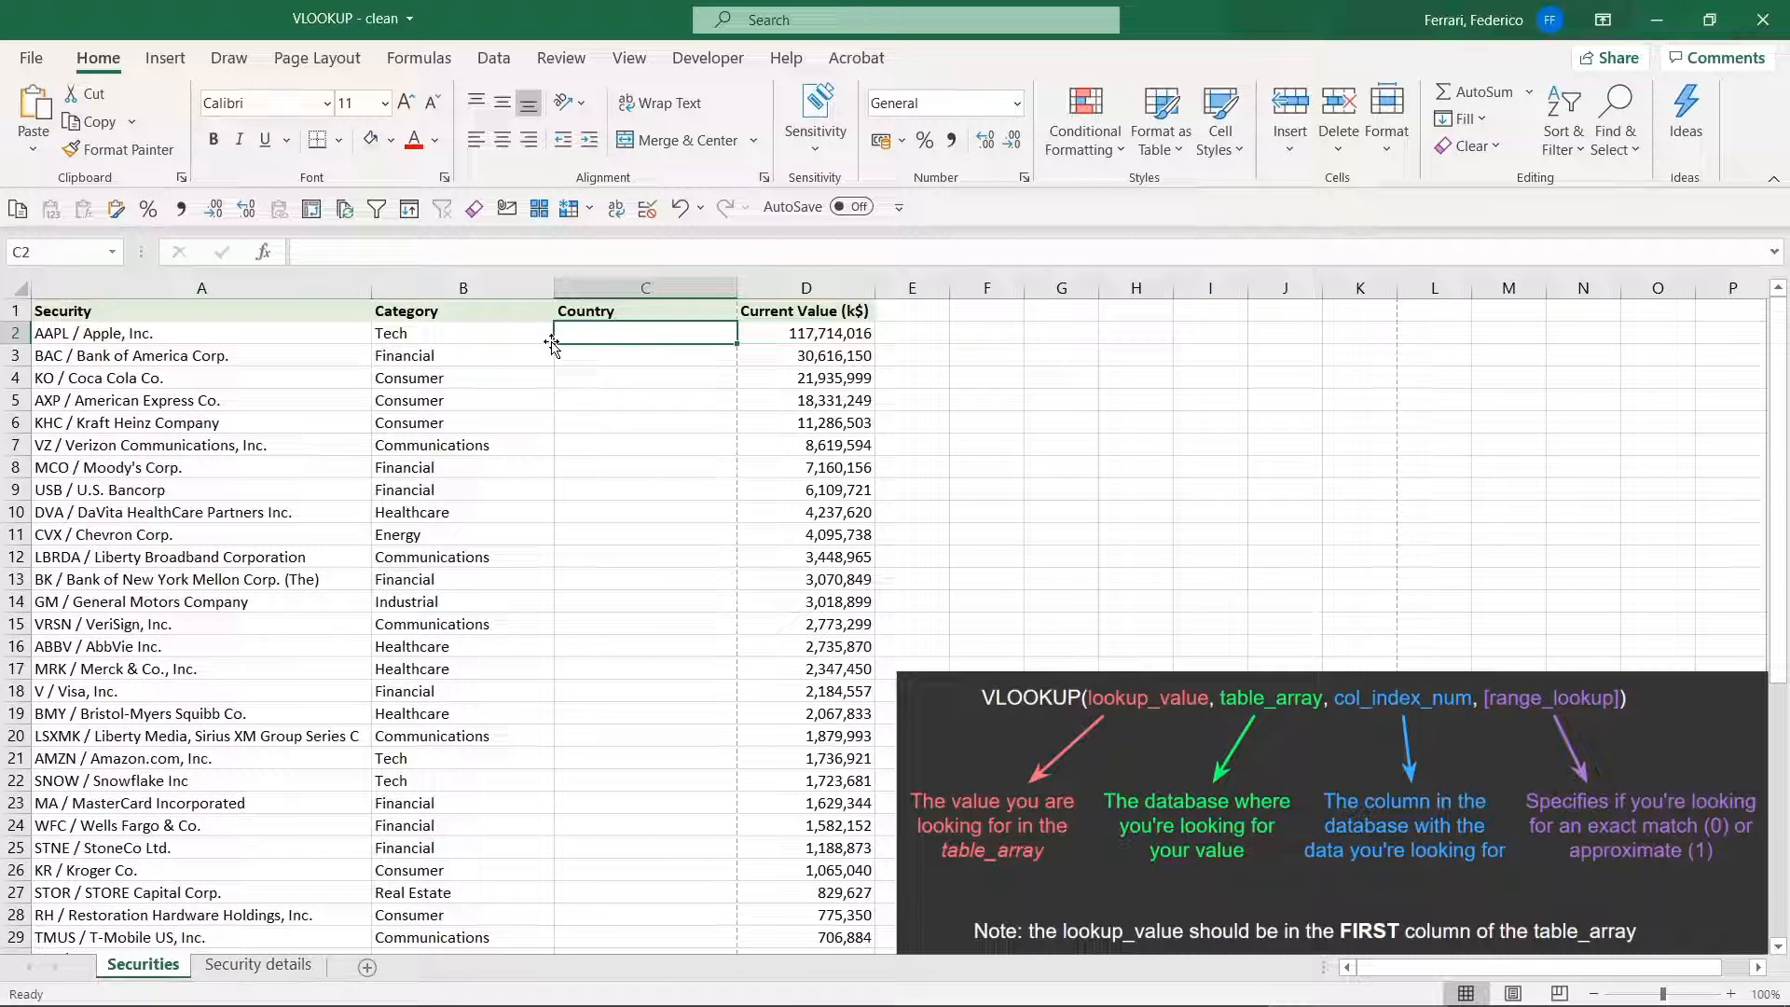
pyautogui.write('=vloo')
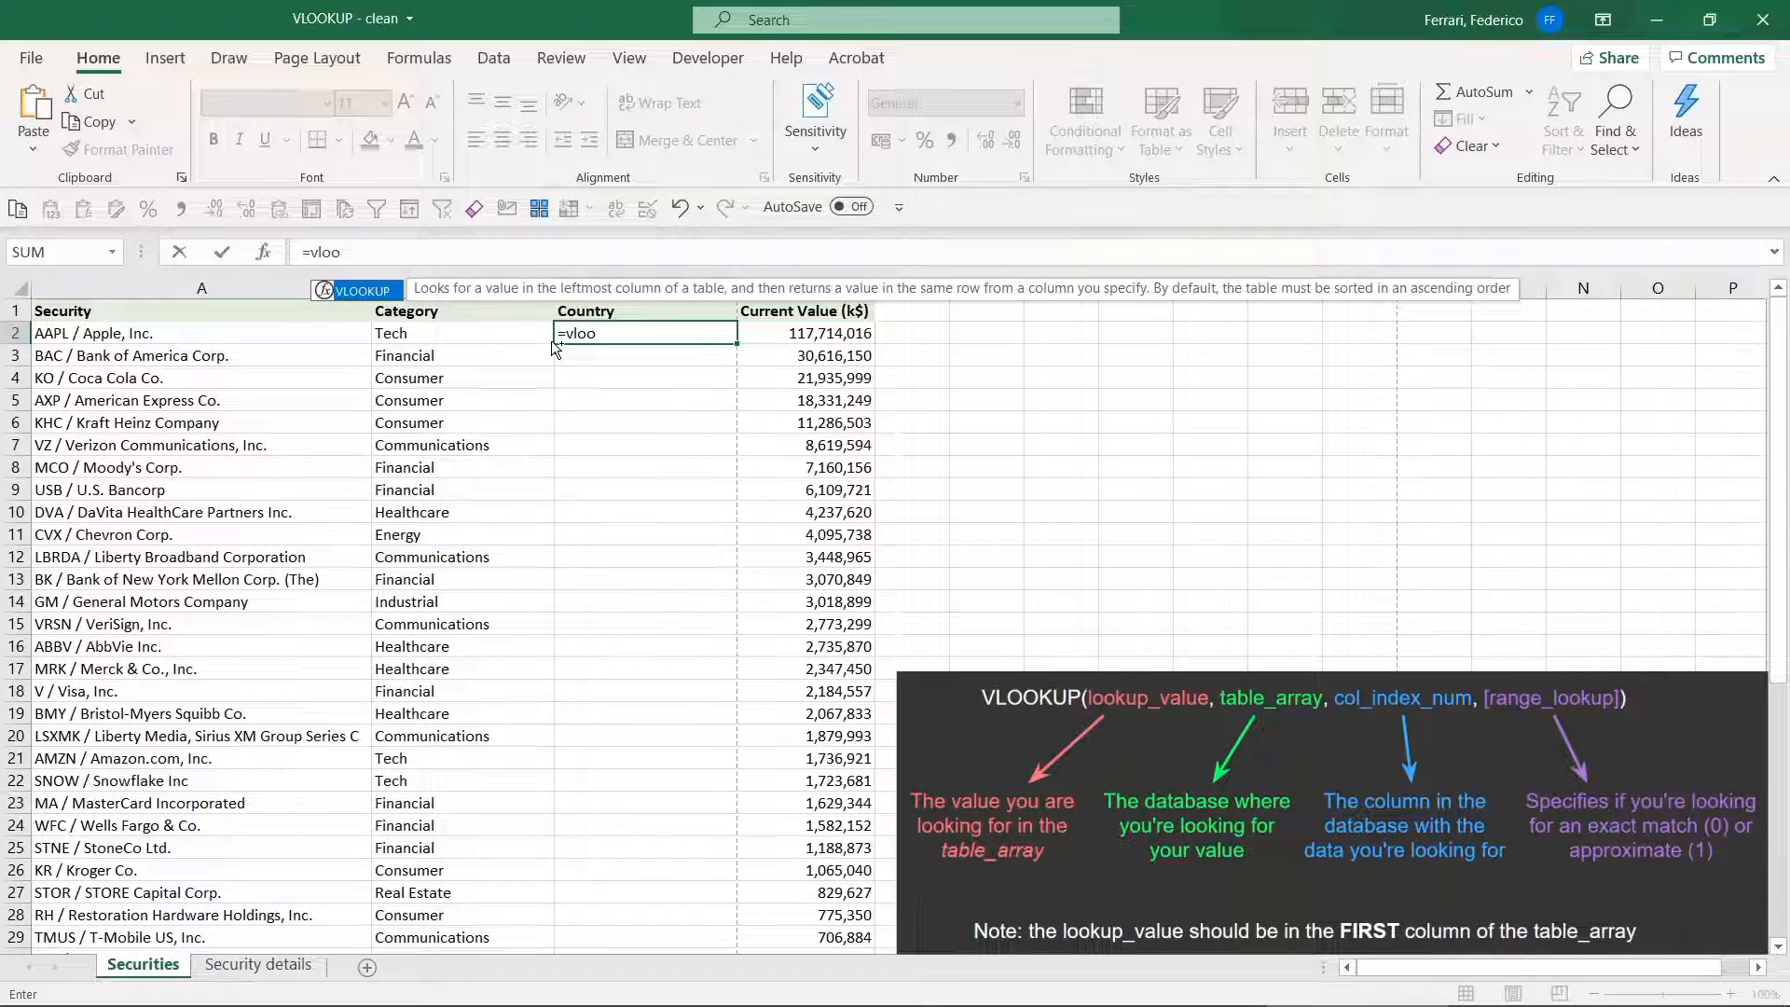
pyautogui.press('Tab')
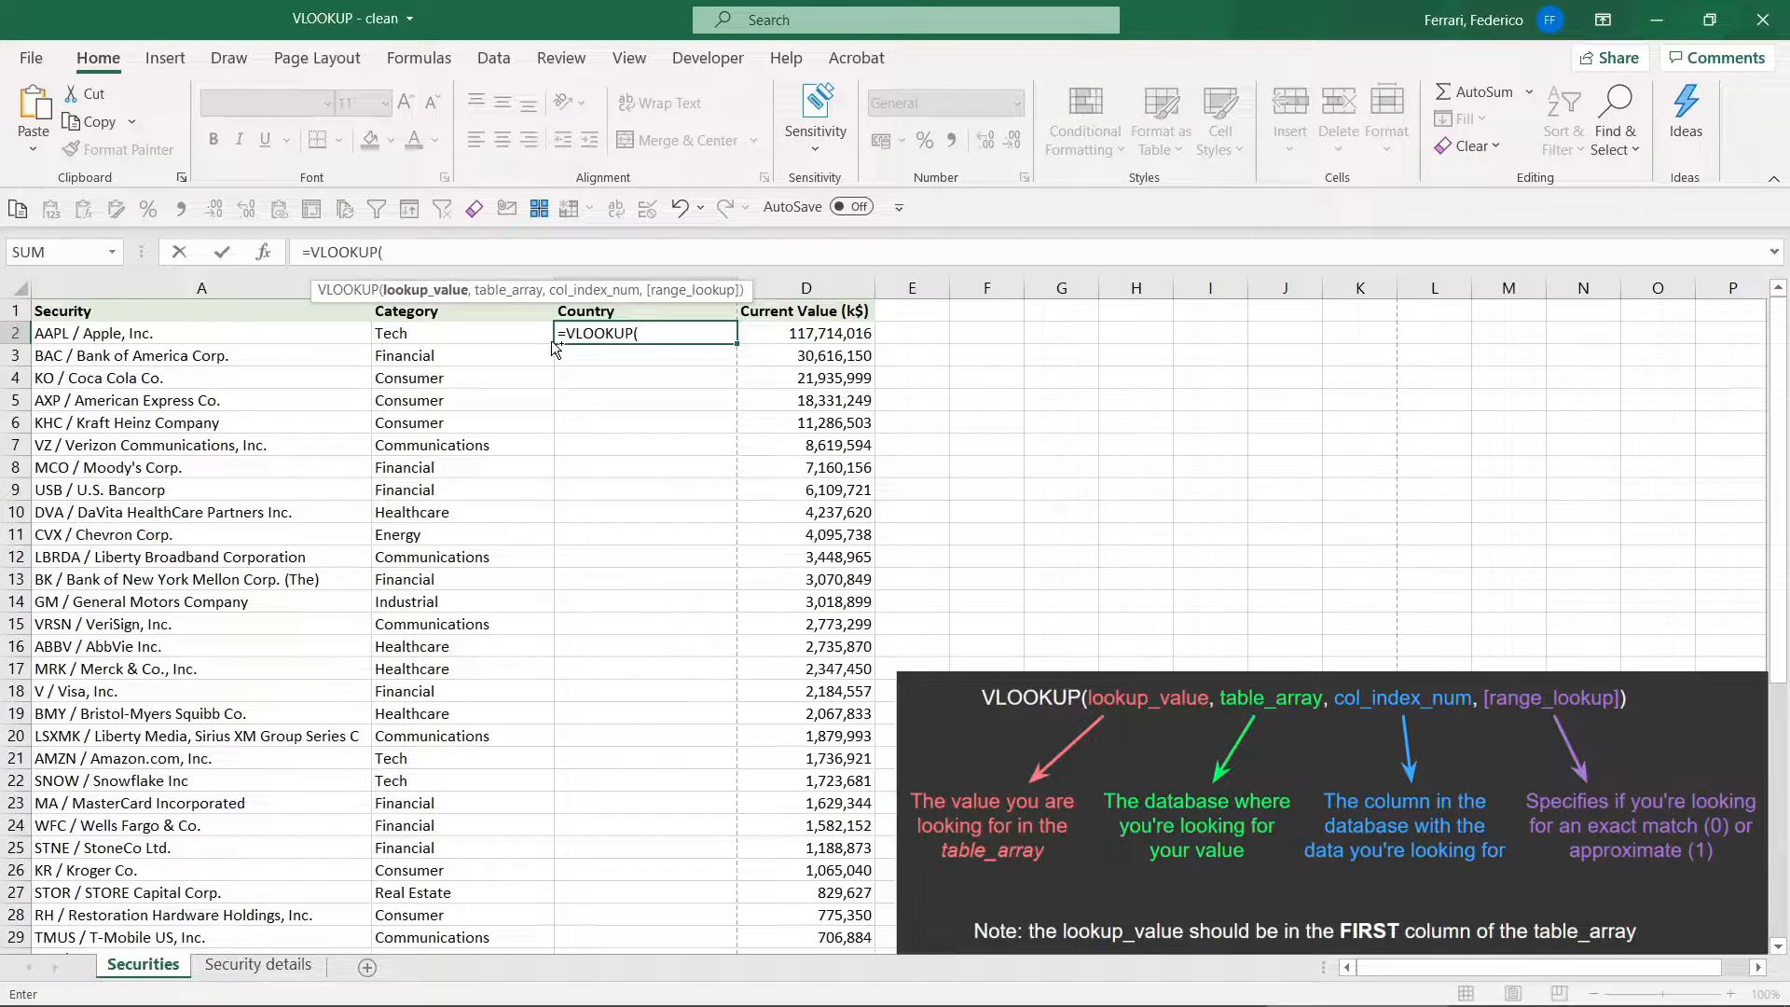
pyautogui.press('Left')
pyautogui.press('Left')
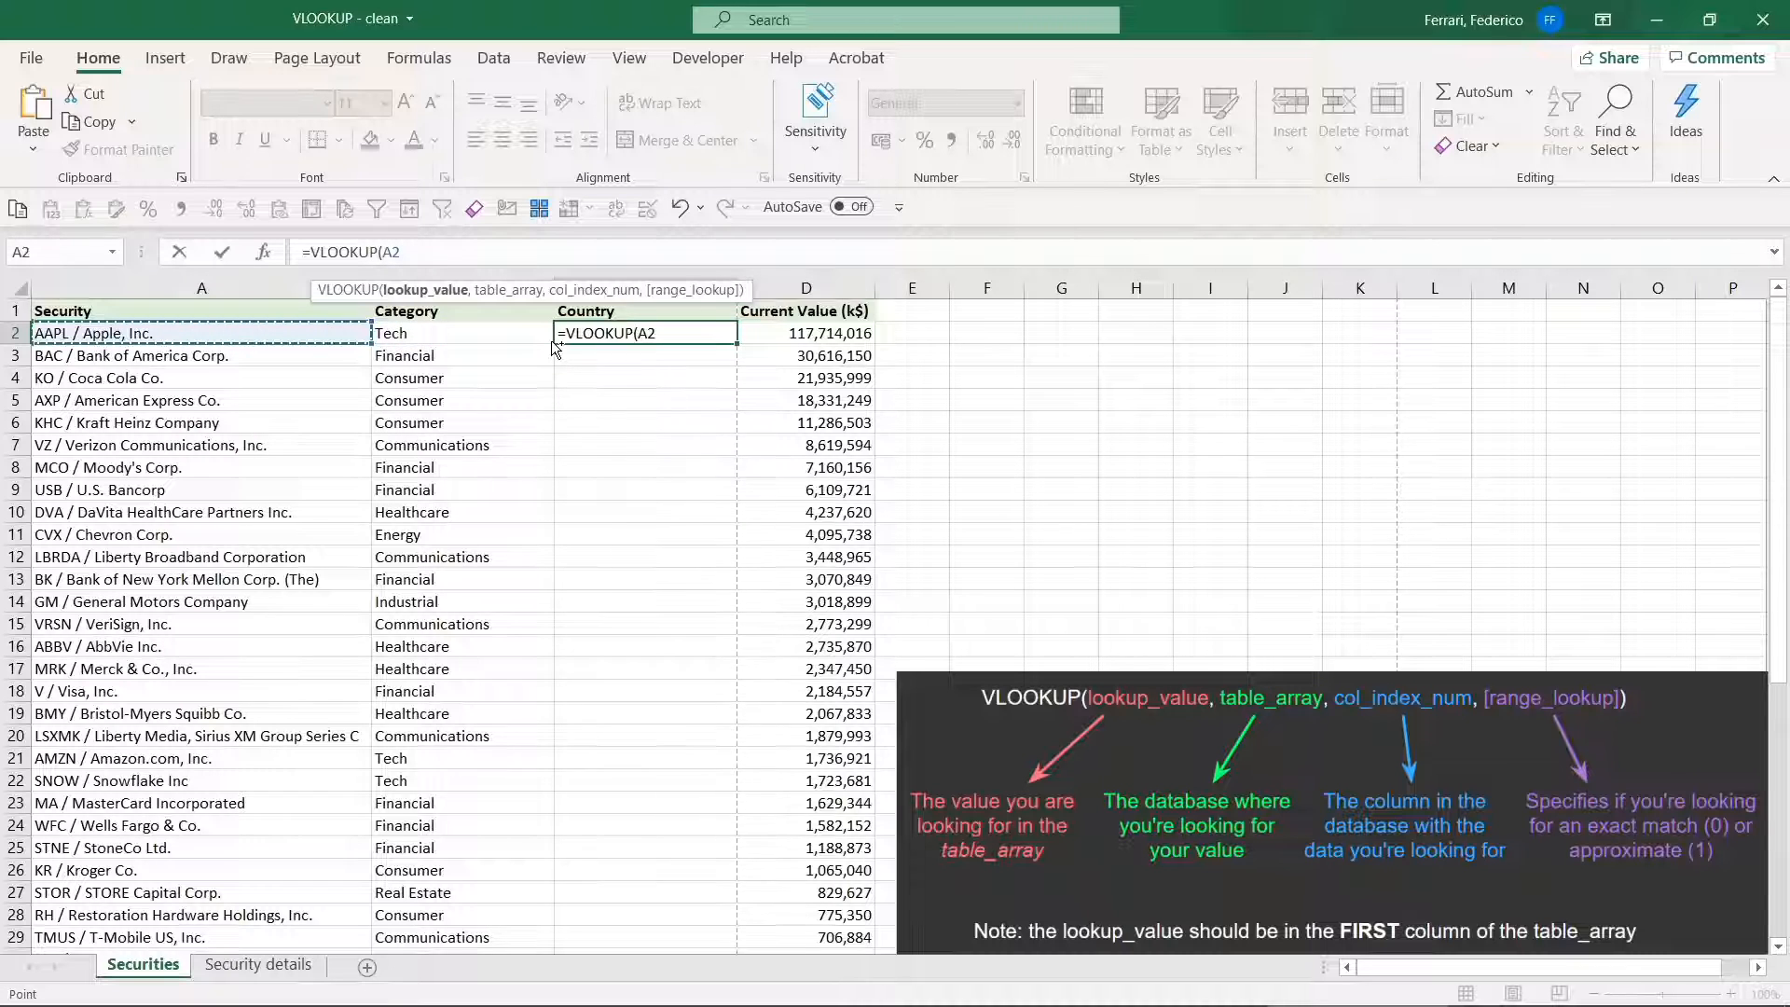
pyautogui.write(',')
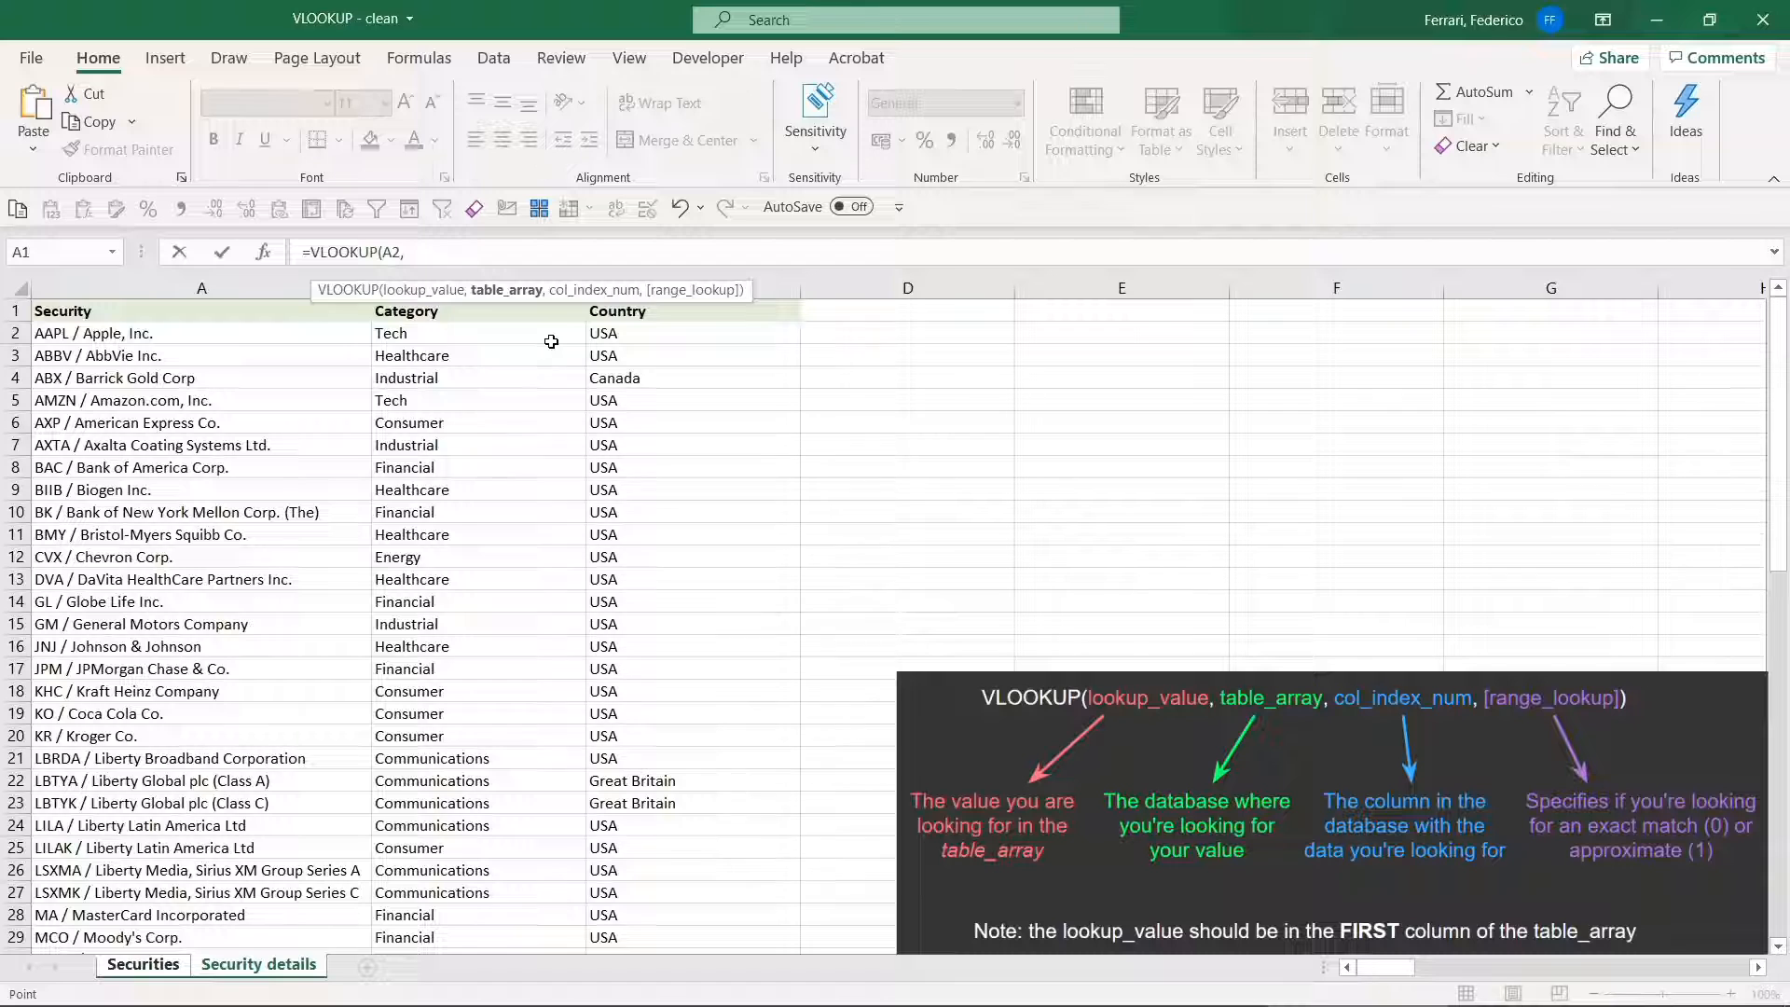
# Step: Set the Country formula's table array to A2:C53 on the Security details sheet, with absolute references
pyautogui.click(340, 333)
pyautogui.moveTo(340, 334); pyautogui.dragTo(797, 339)
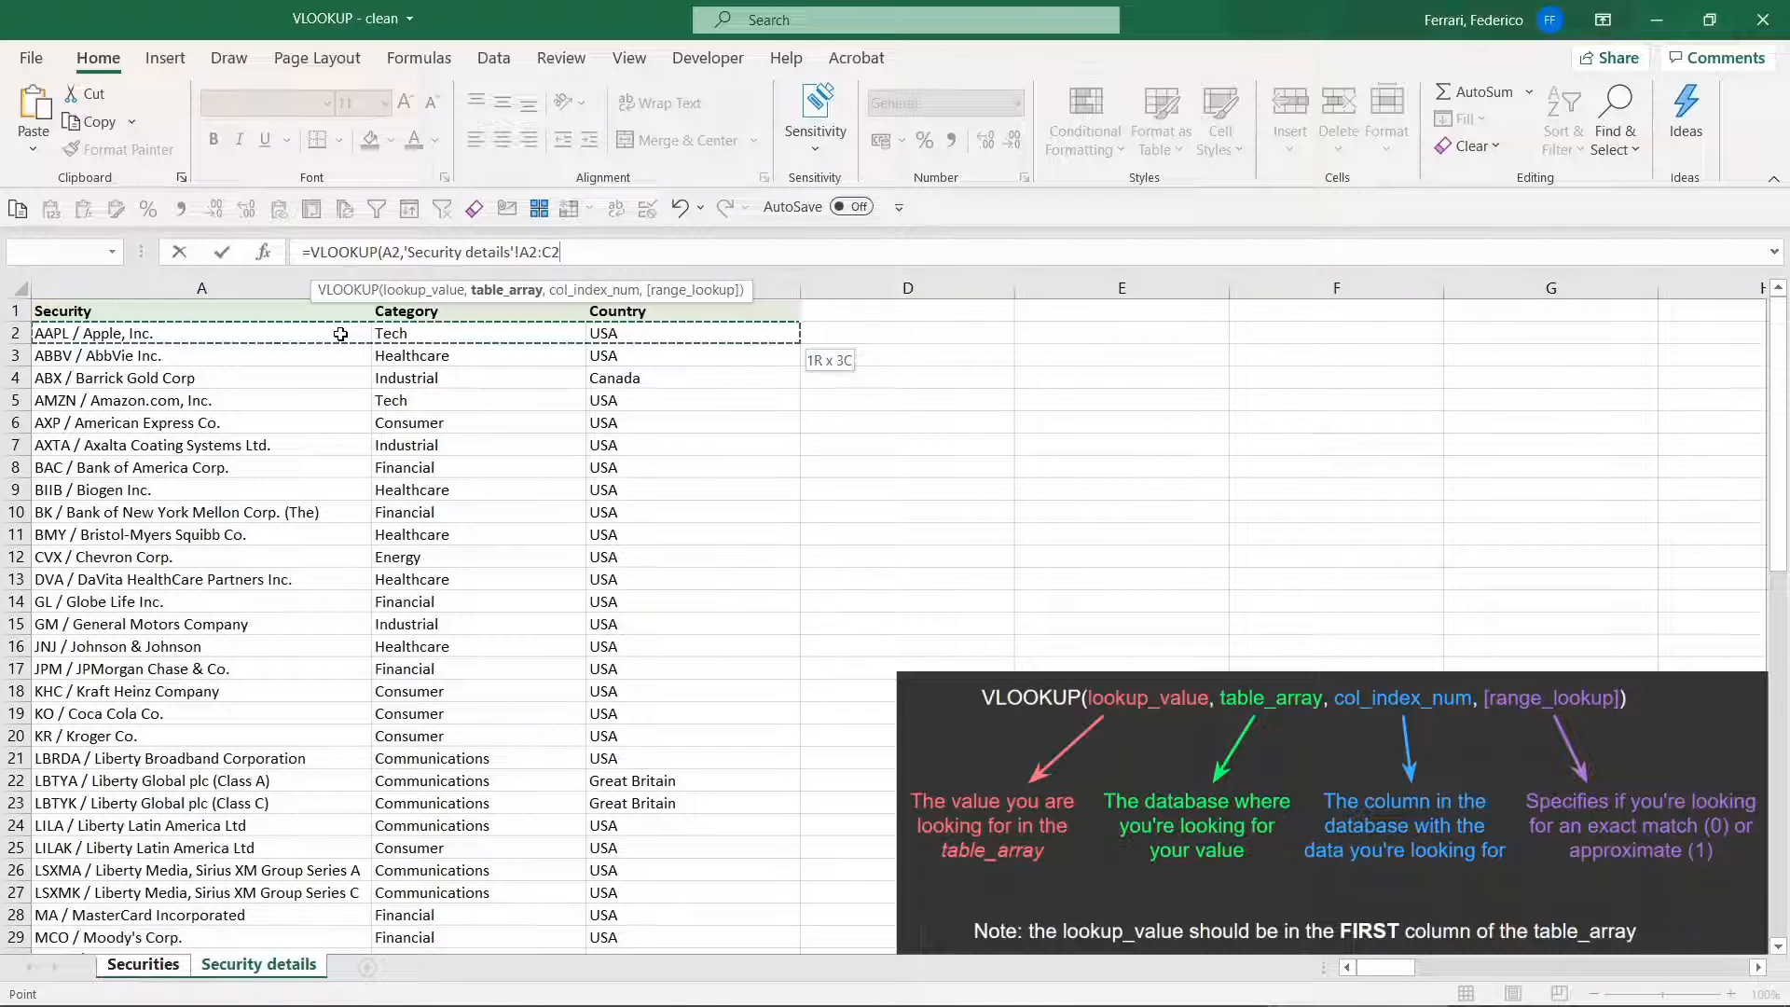
pyautogui.hotkey('ctrl', 'shift', 'Down')
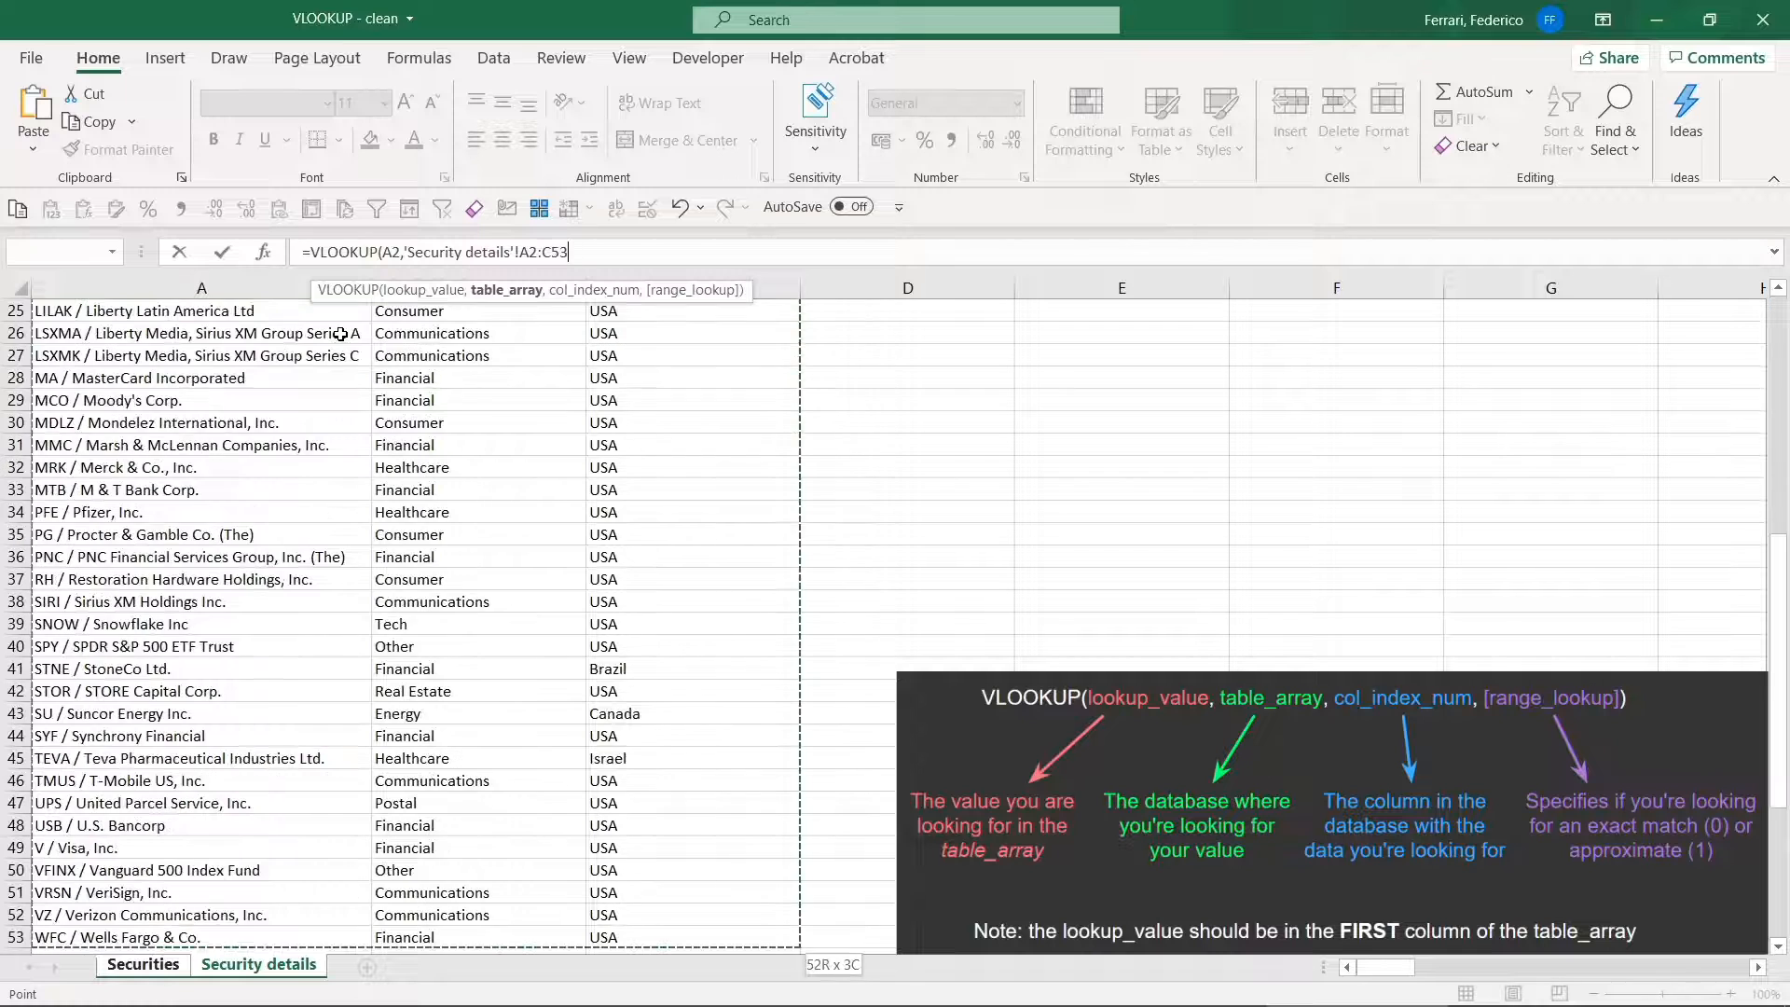
pyautogui.press('F4')
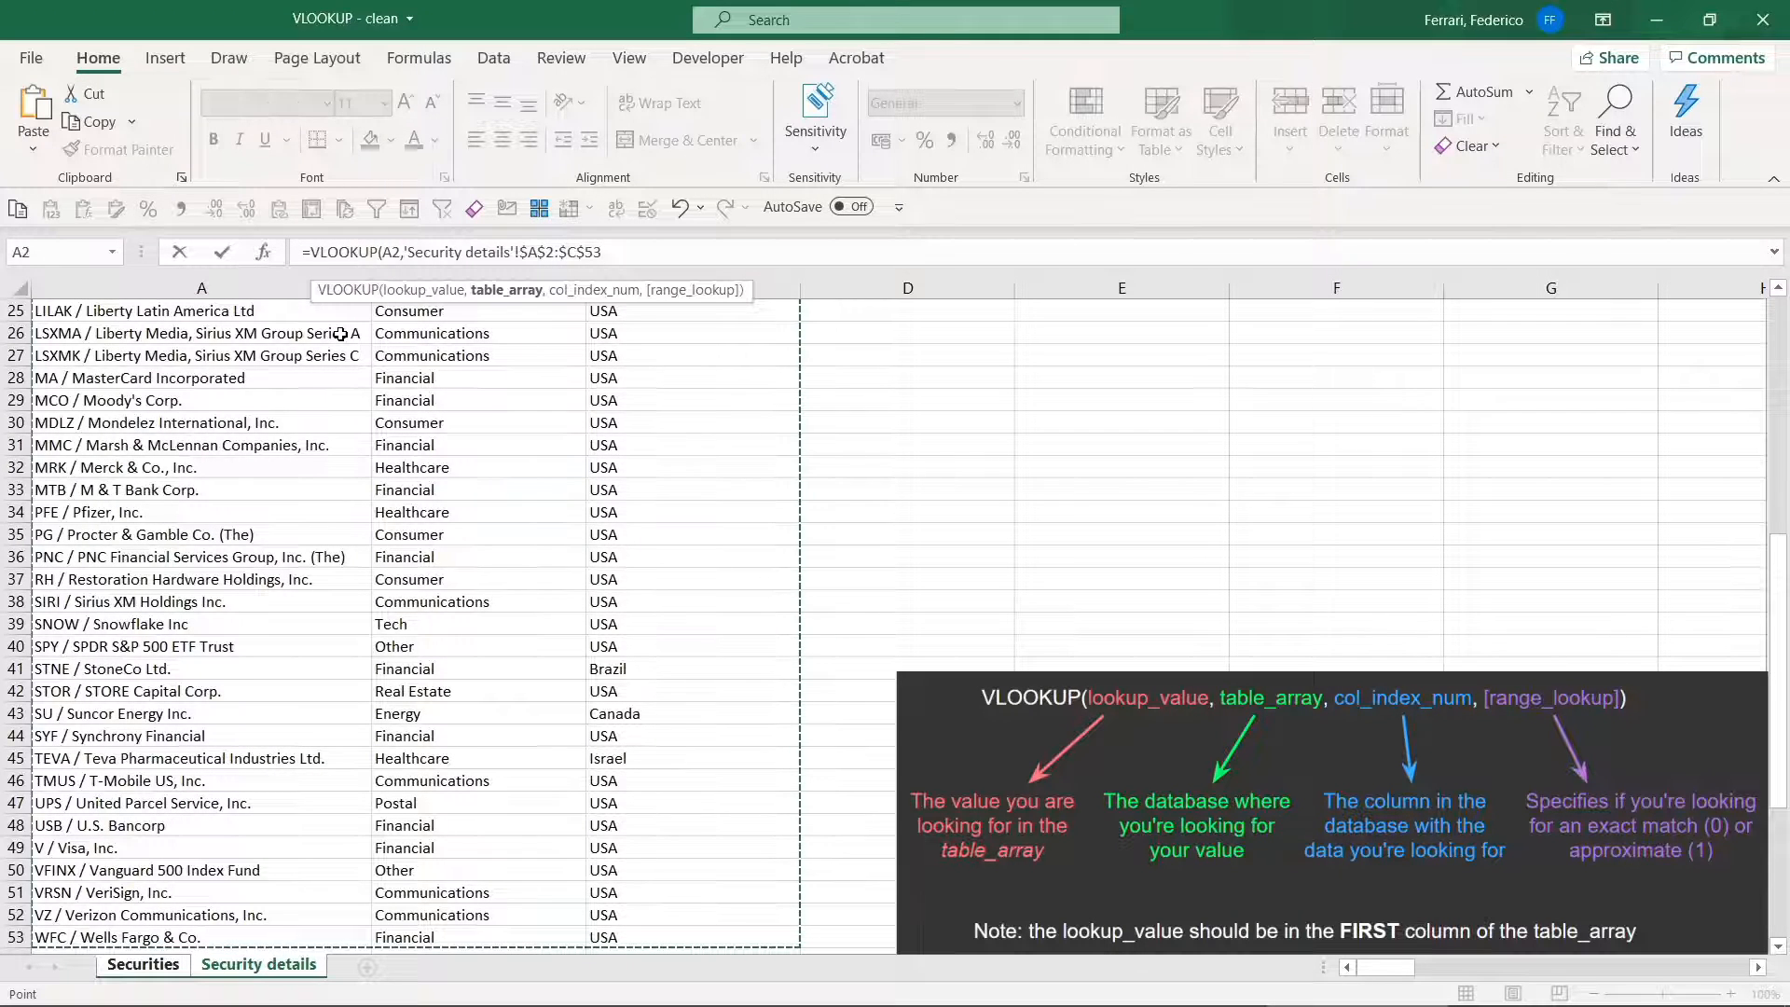
# Step: Complete the Country VLOOKUP with column index 3 and an exact match (0)
pyautogui.write(',')
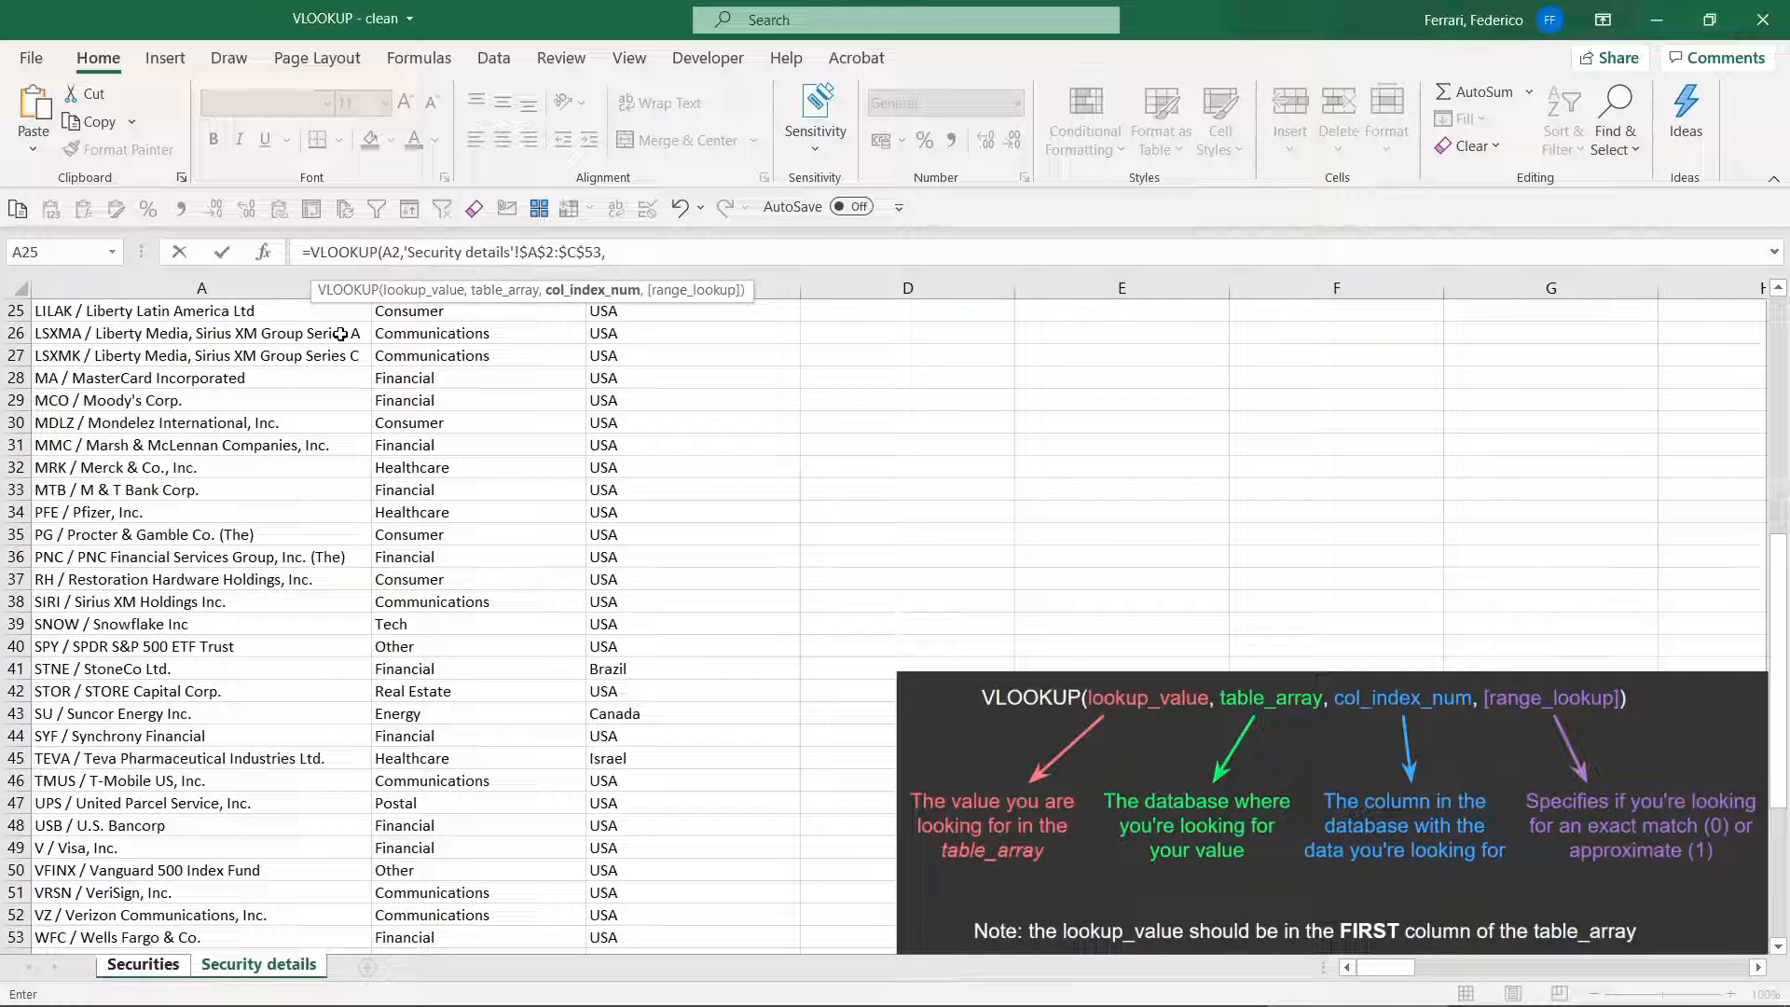
pyautogui.scroll(8, 550, 388)
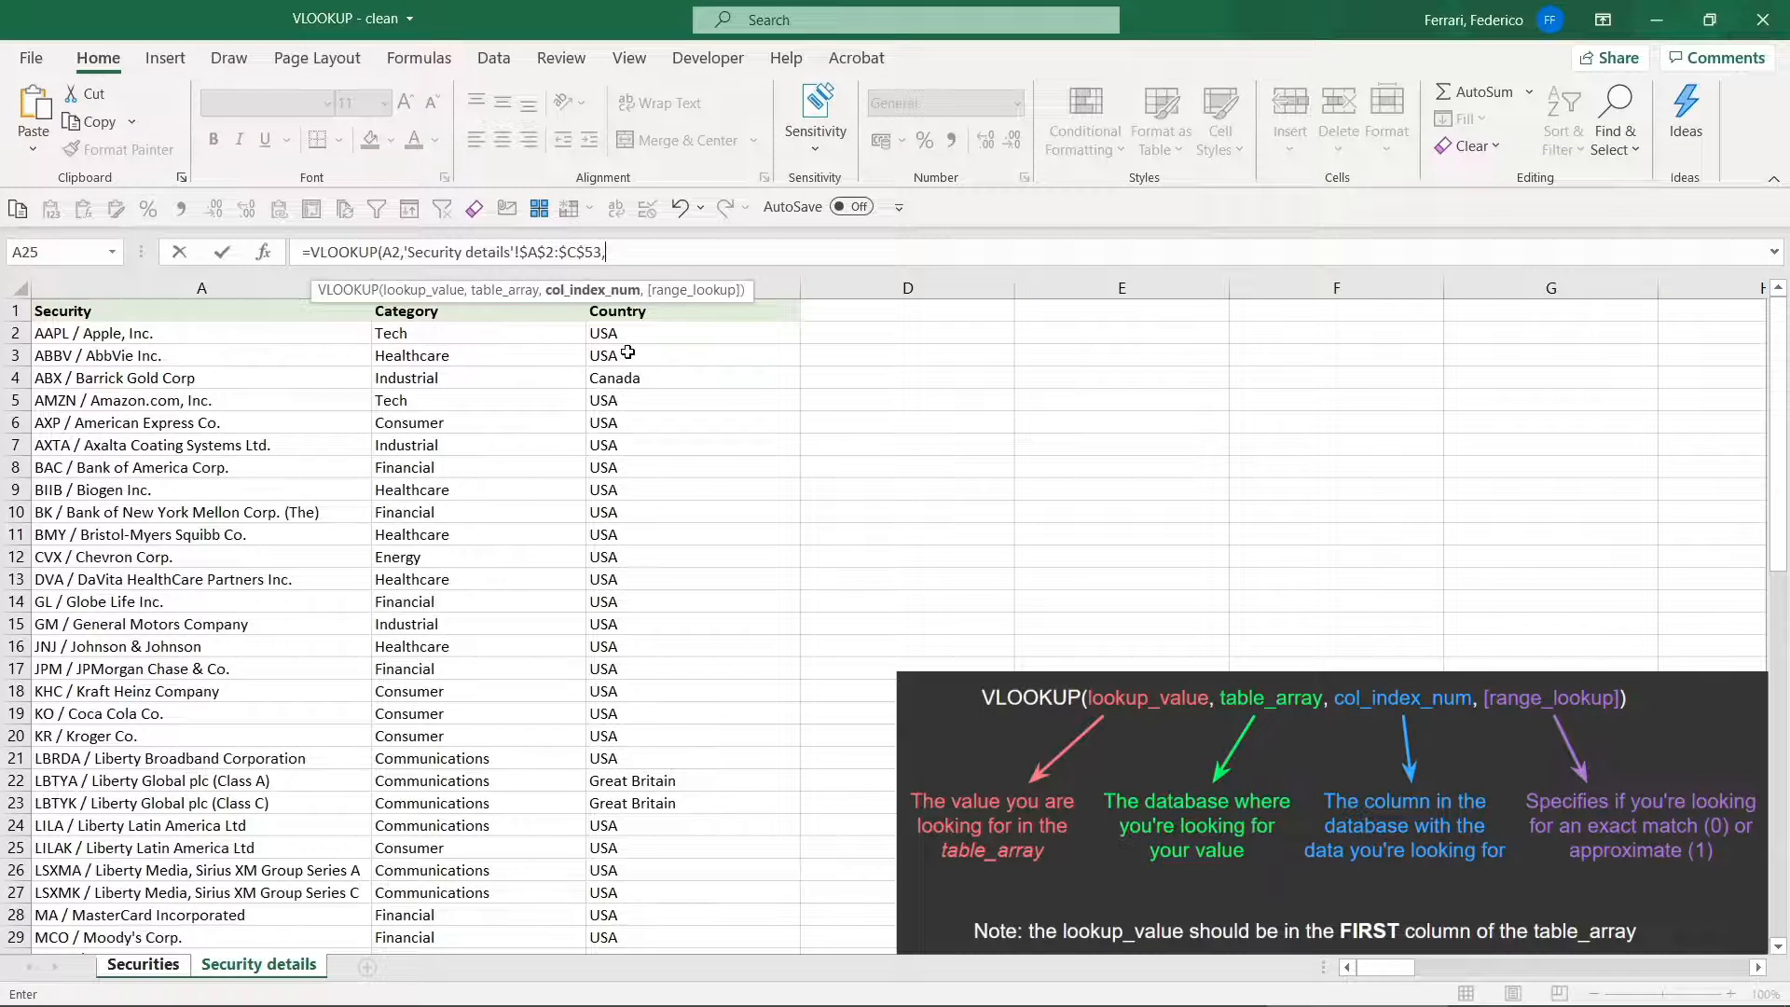
pyautogui.write('3,')
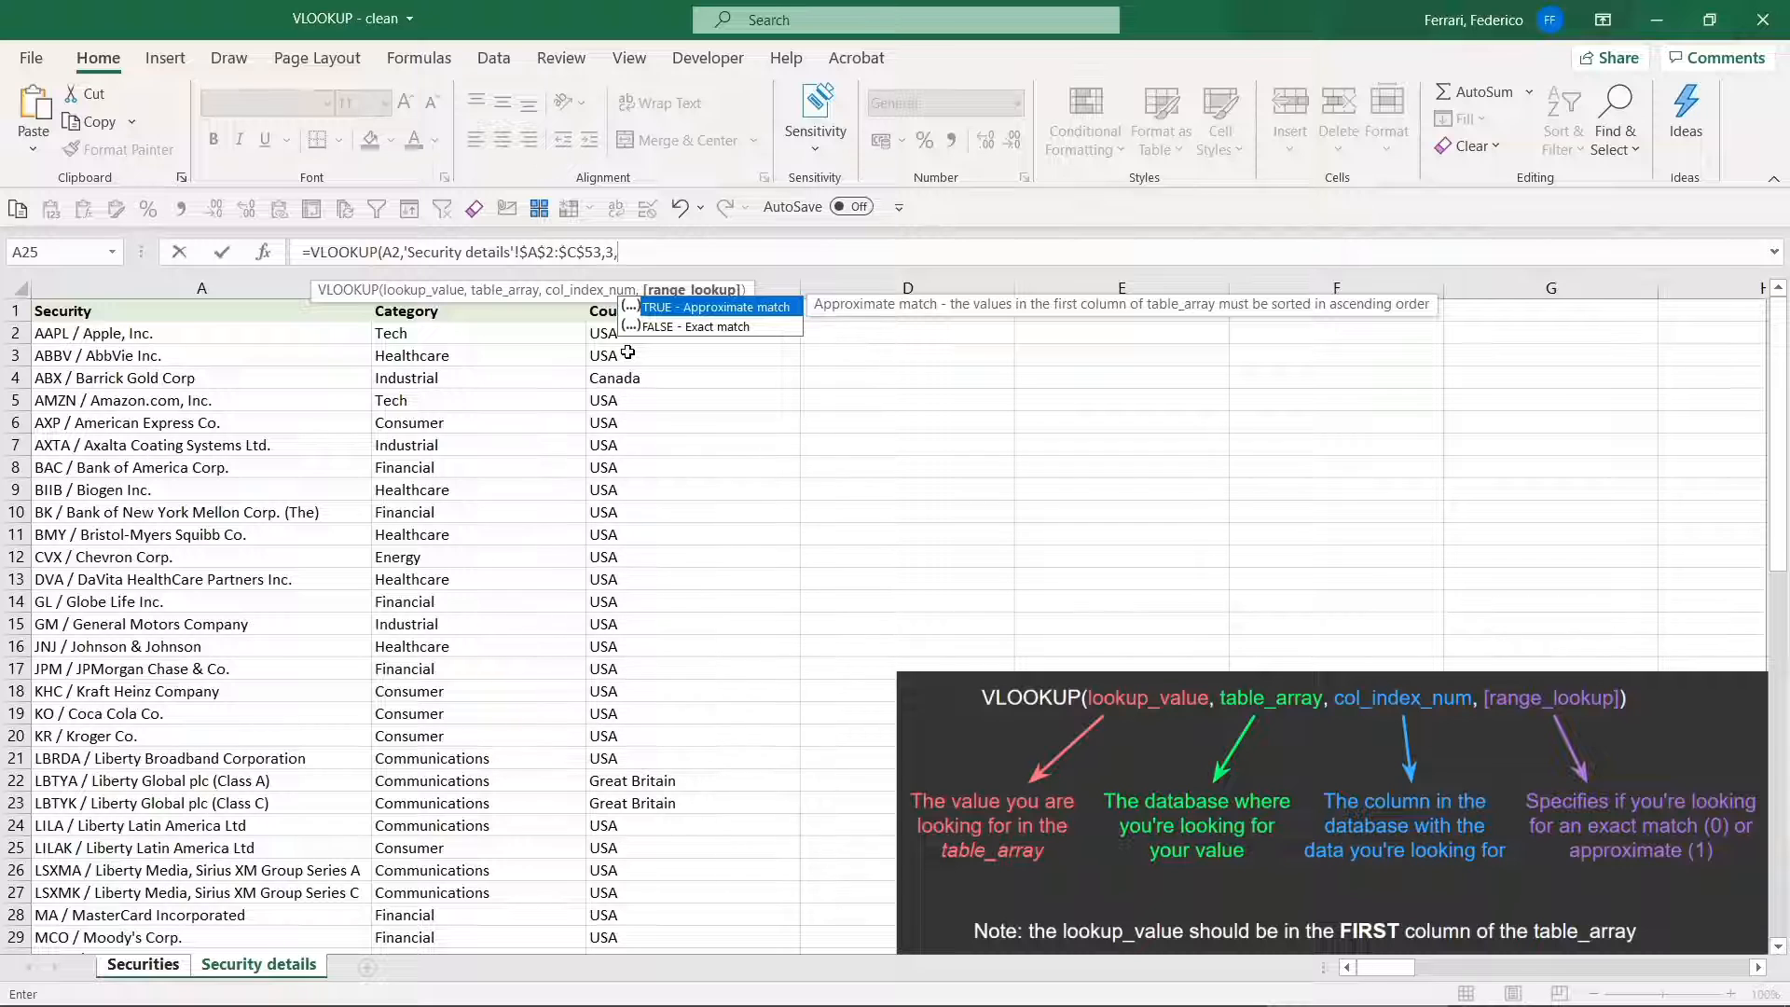
pyautogui.write('0)')
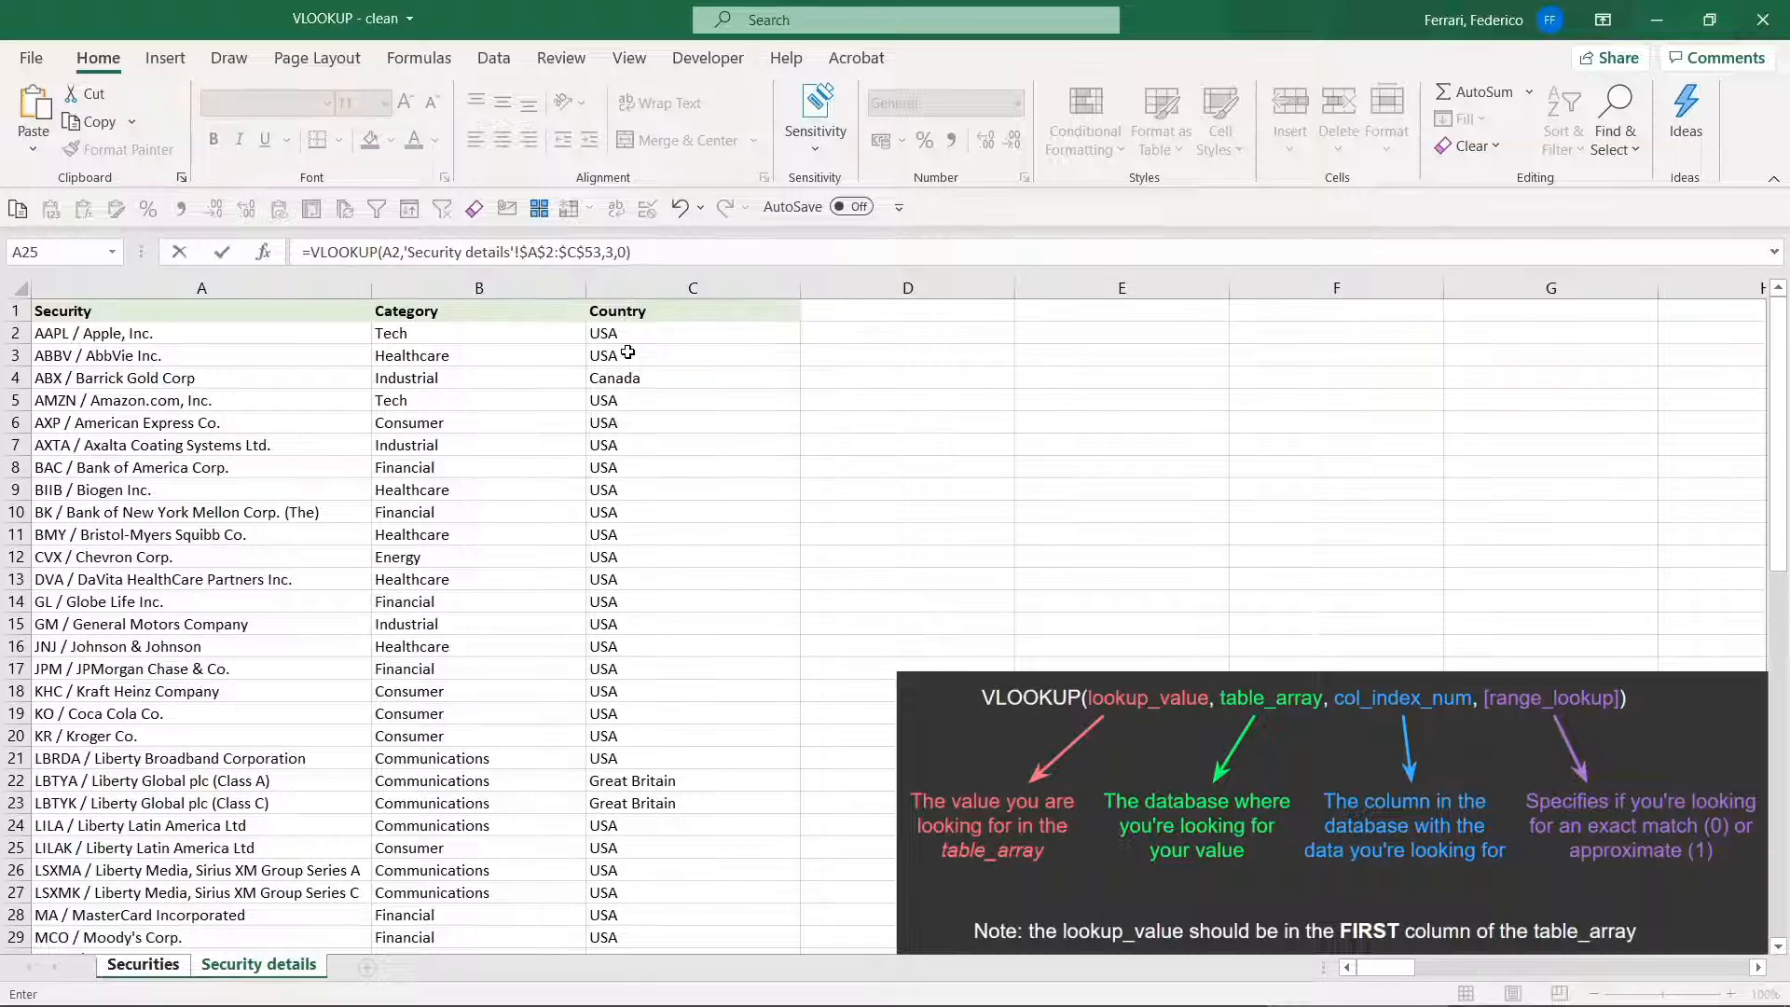
pyautogui.press('Return')
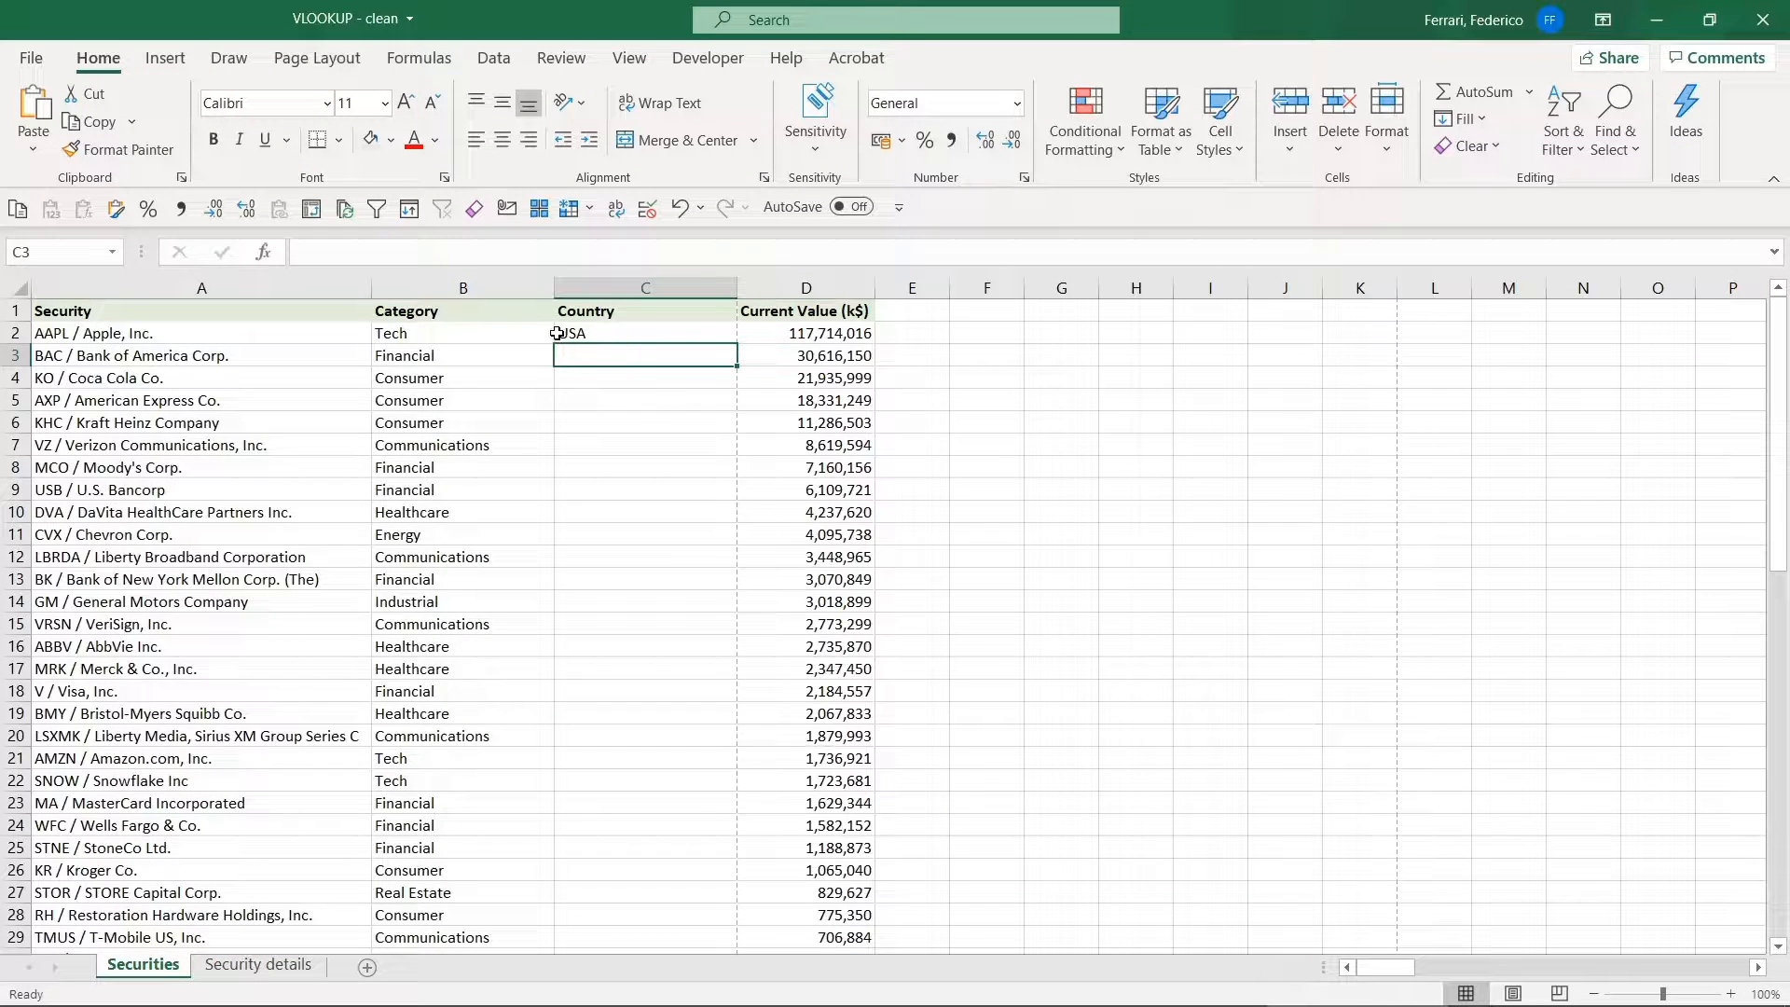
# Step: Fill the Country formula from cell C2 down to the last security and review the filled column
pyautogui.click(629, 329)
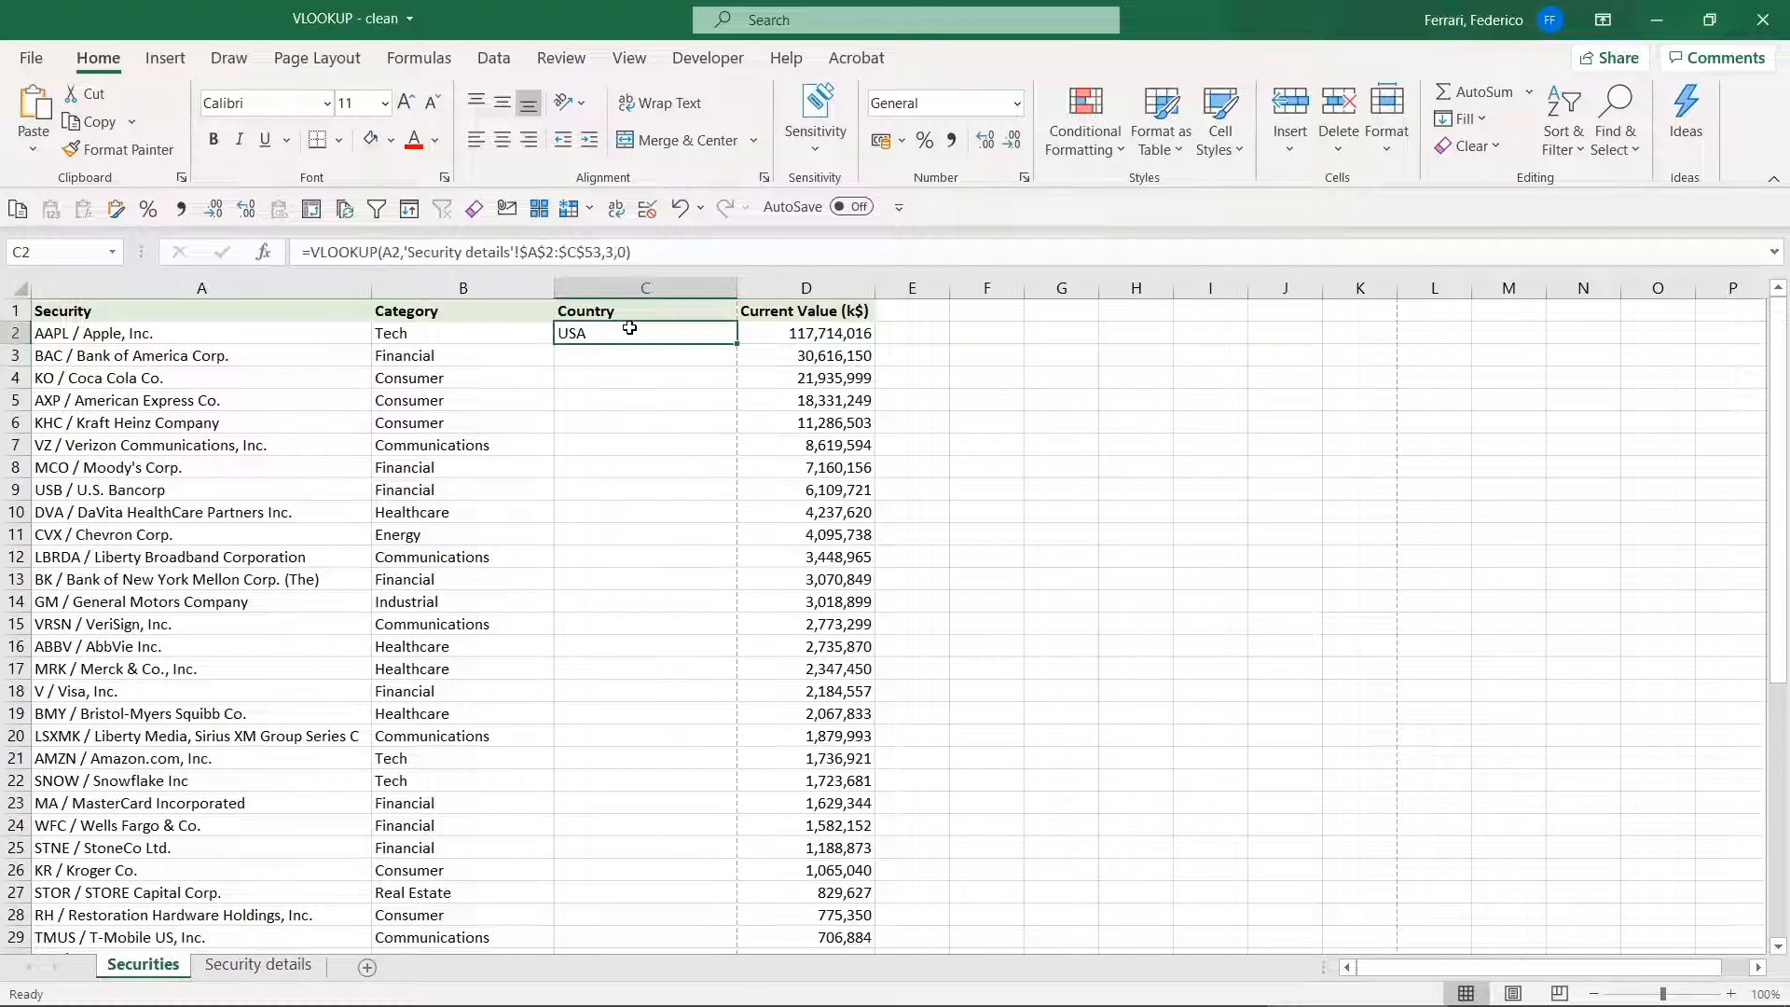
pyautogui.doubleClick(737, 344)
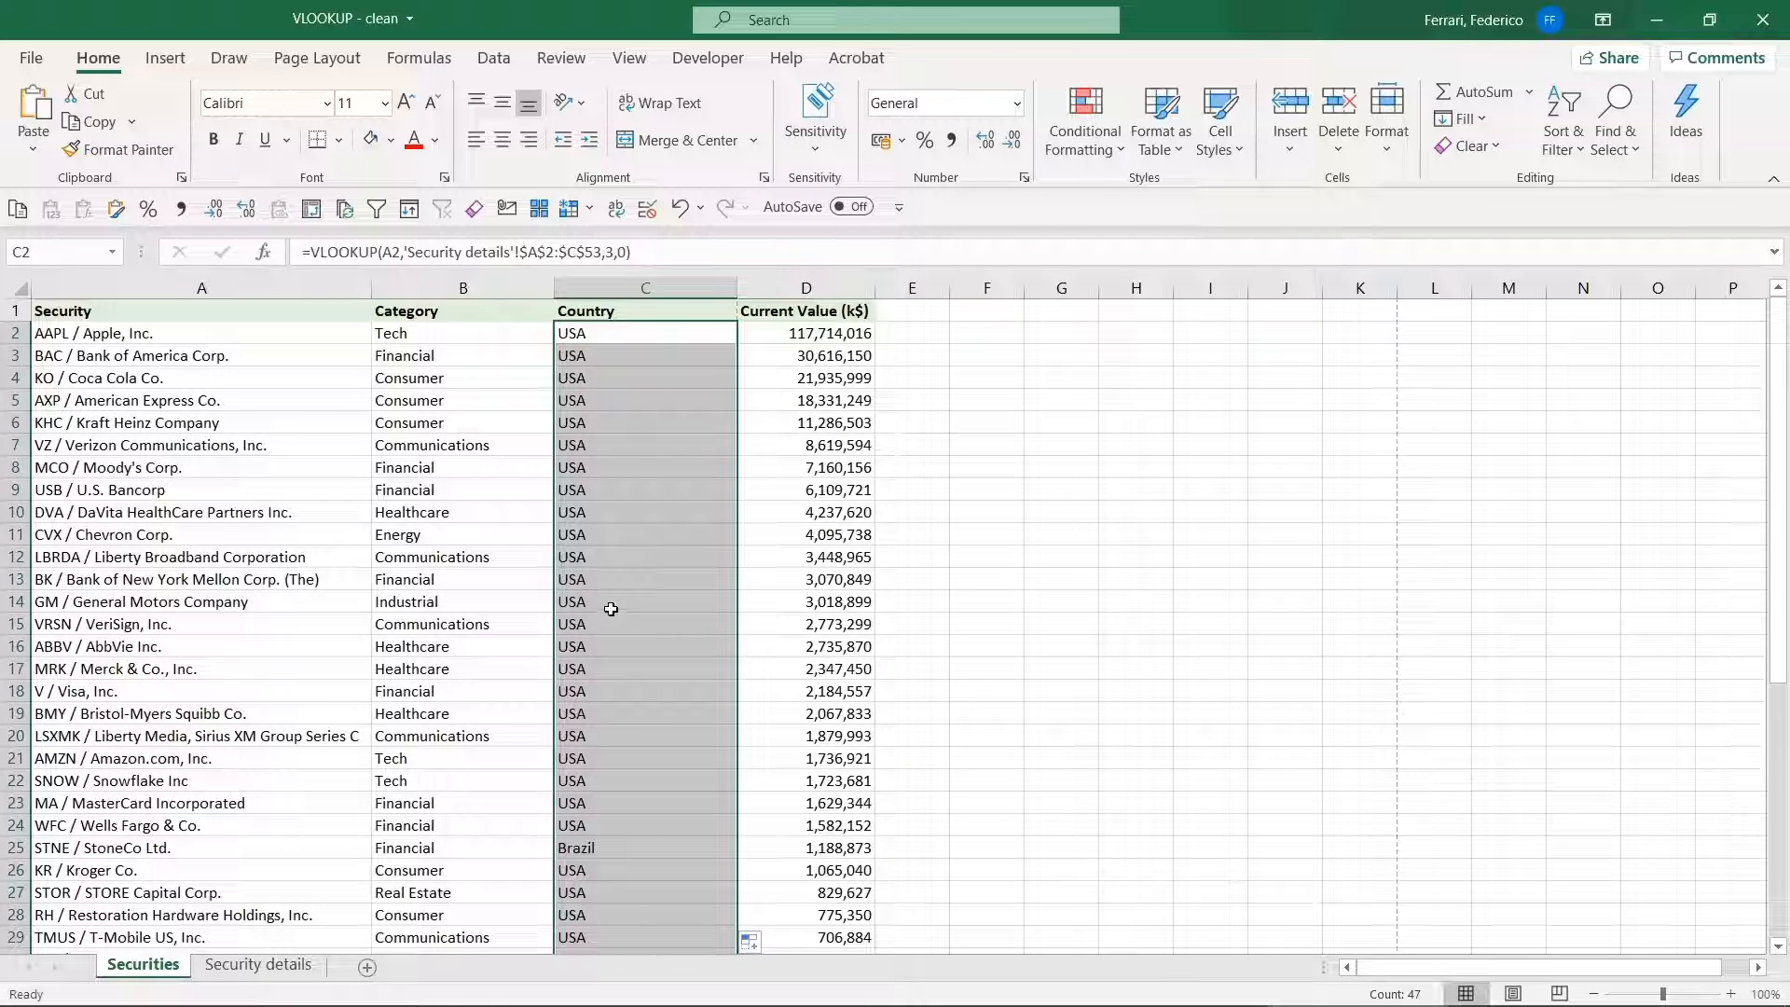
pyautogui.scroll(-11, 618, 561)
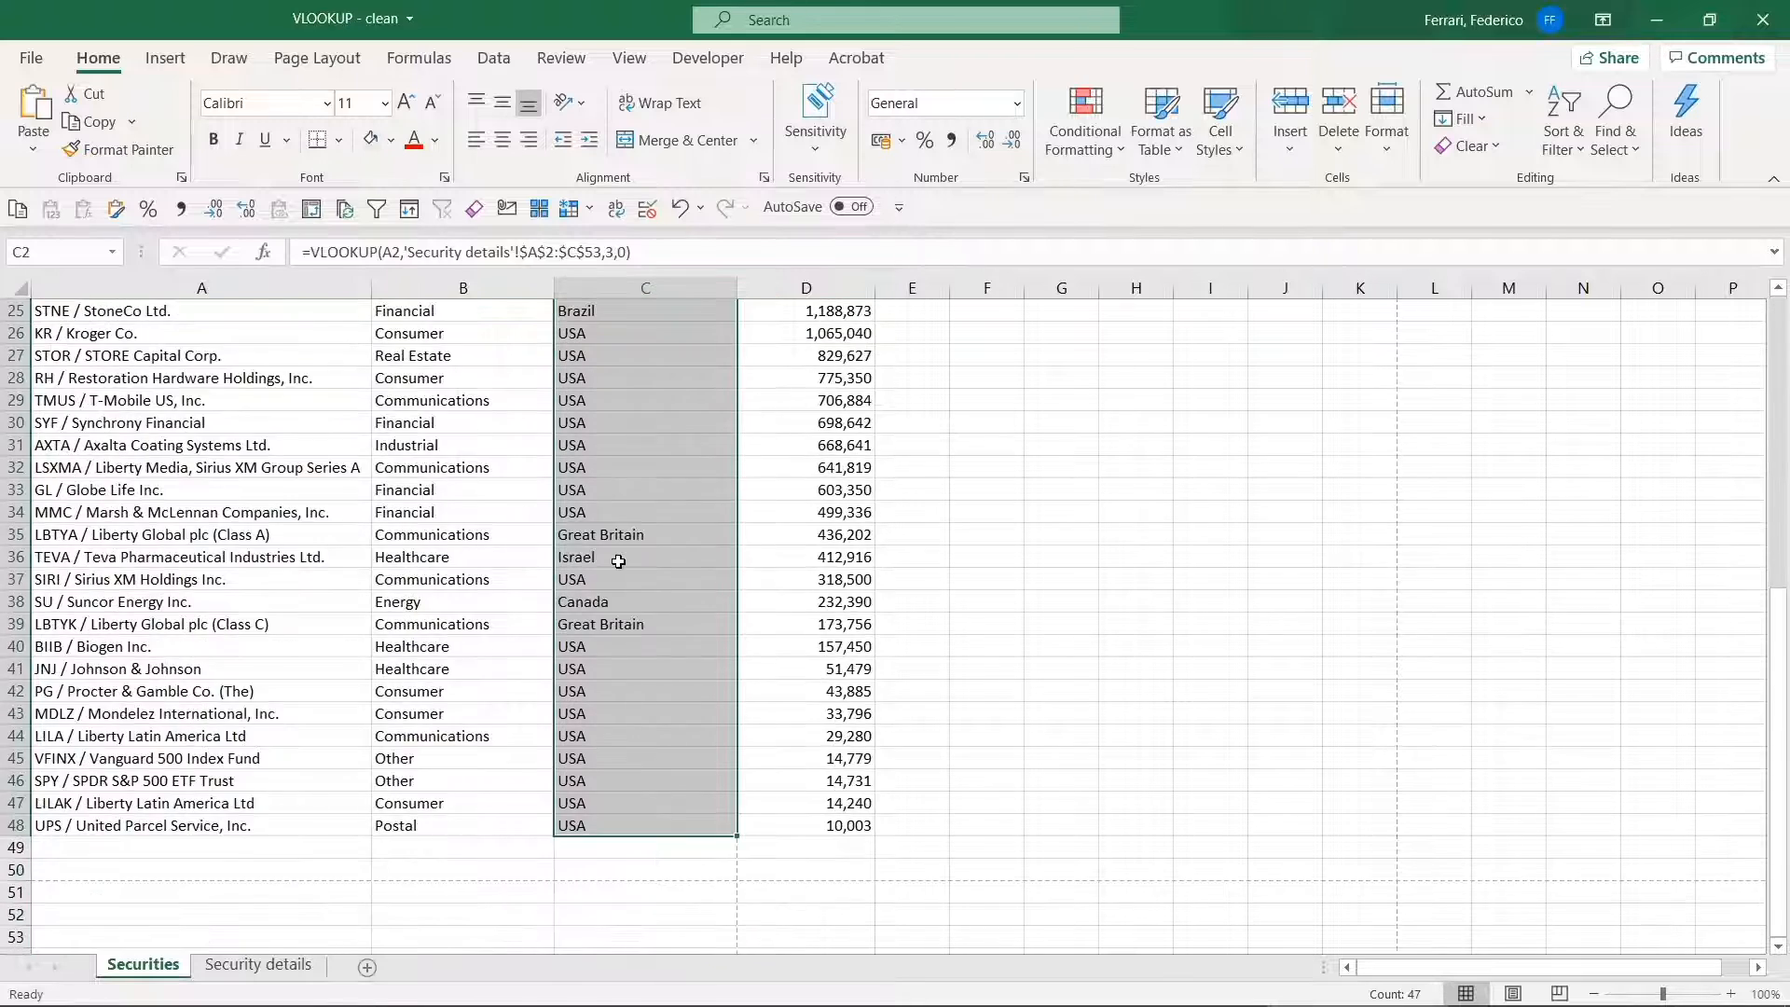
pyautogui.scroll(11, 618, 546)
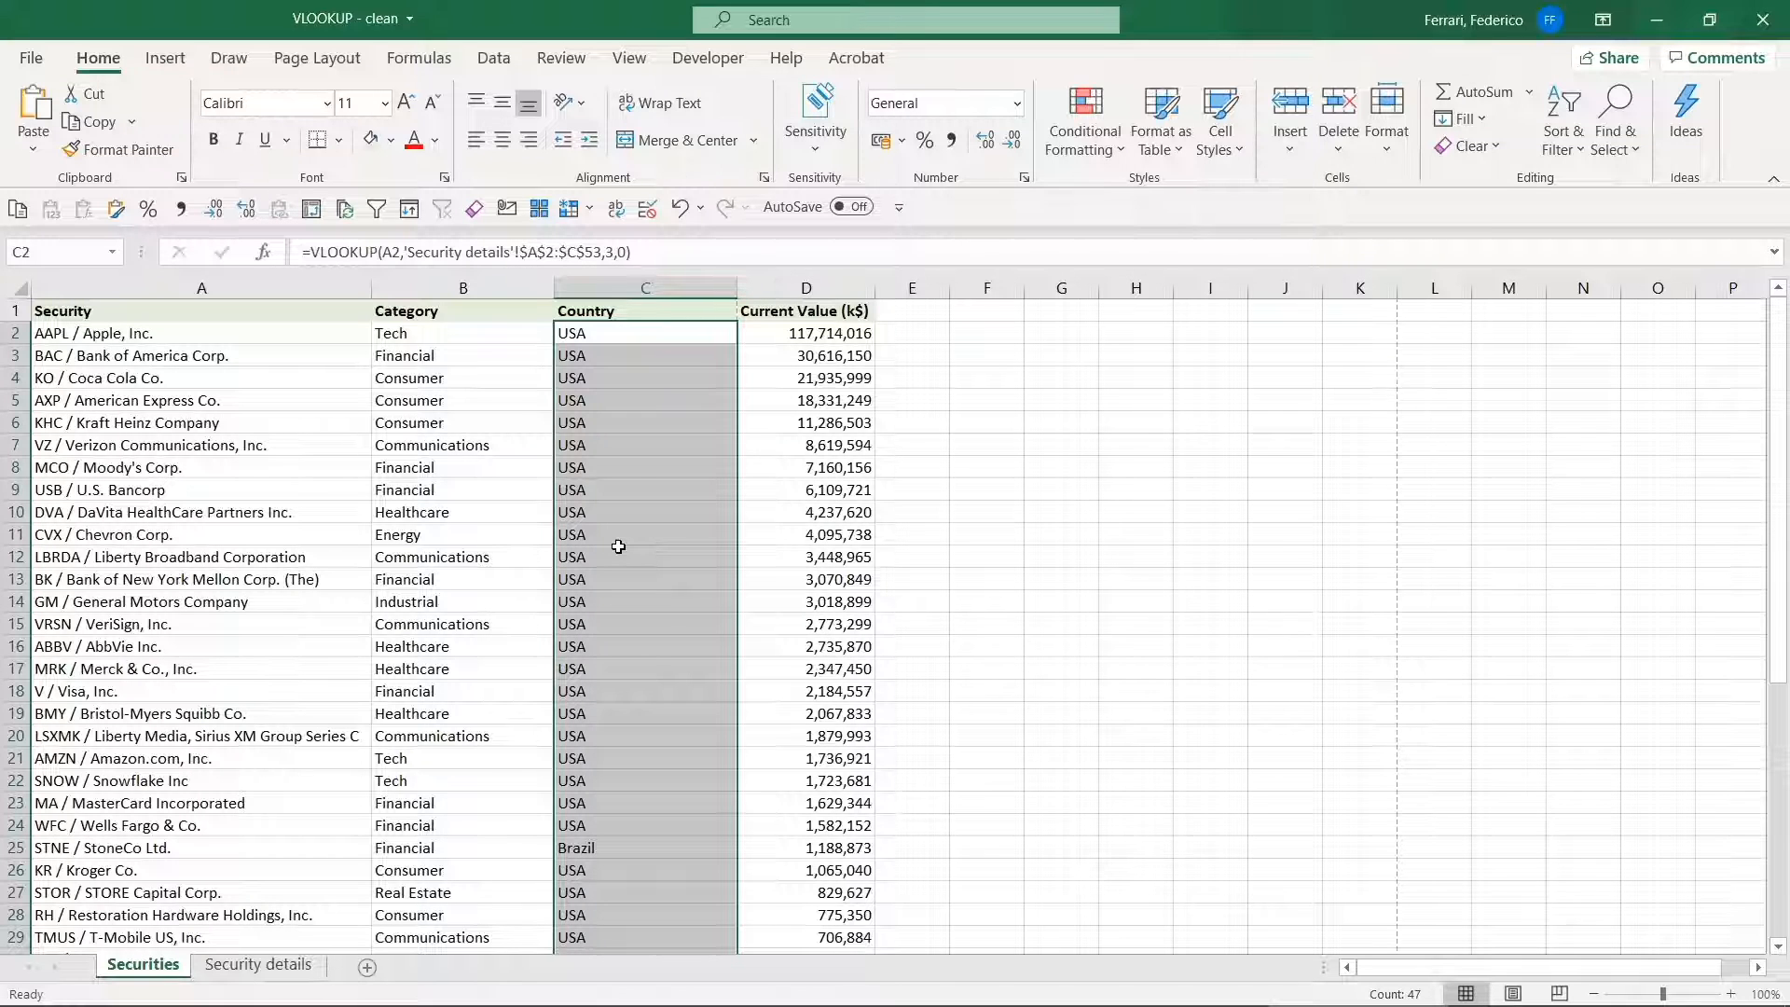
# Step: Examine the column order on the Security details sheet and the column index used in the Category formula in B2
pyautogui.hotkey('ctrl', 'pagedown')
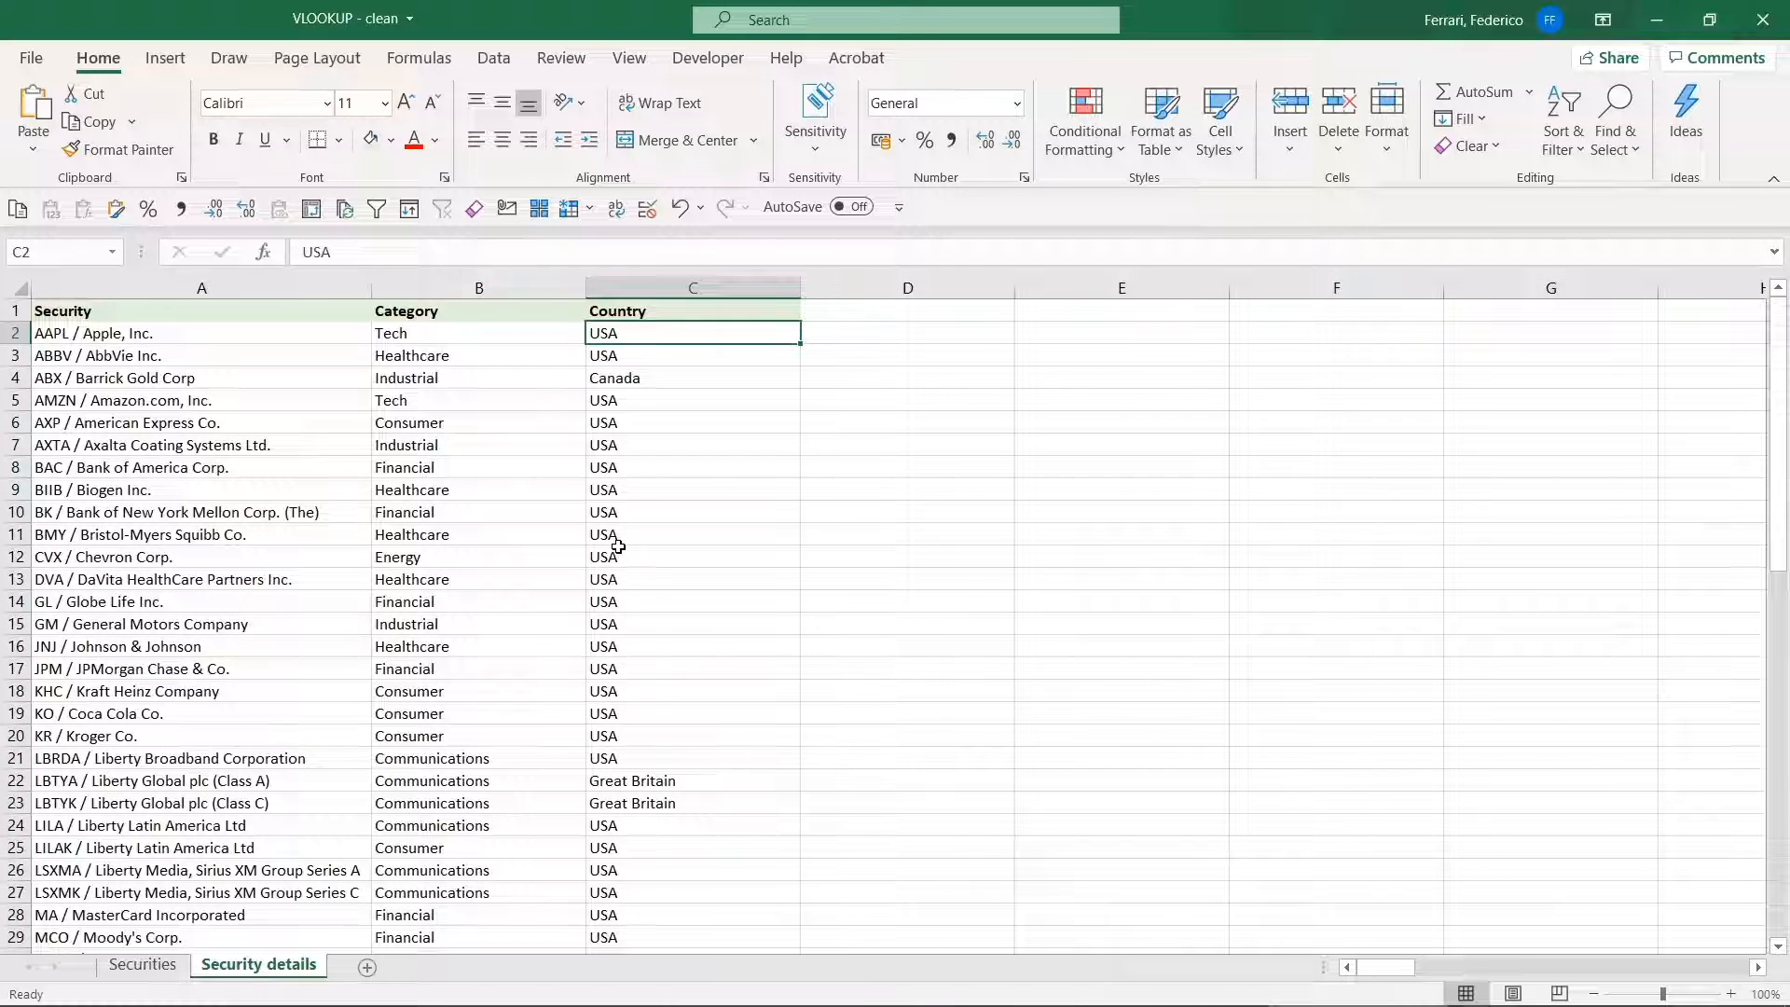
pyautogui.press('Left')
pyautogui.press('Left')
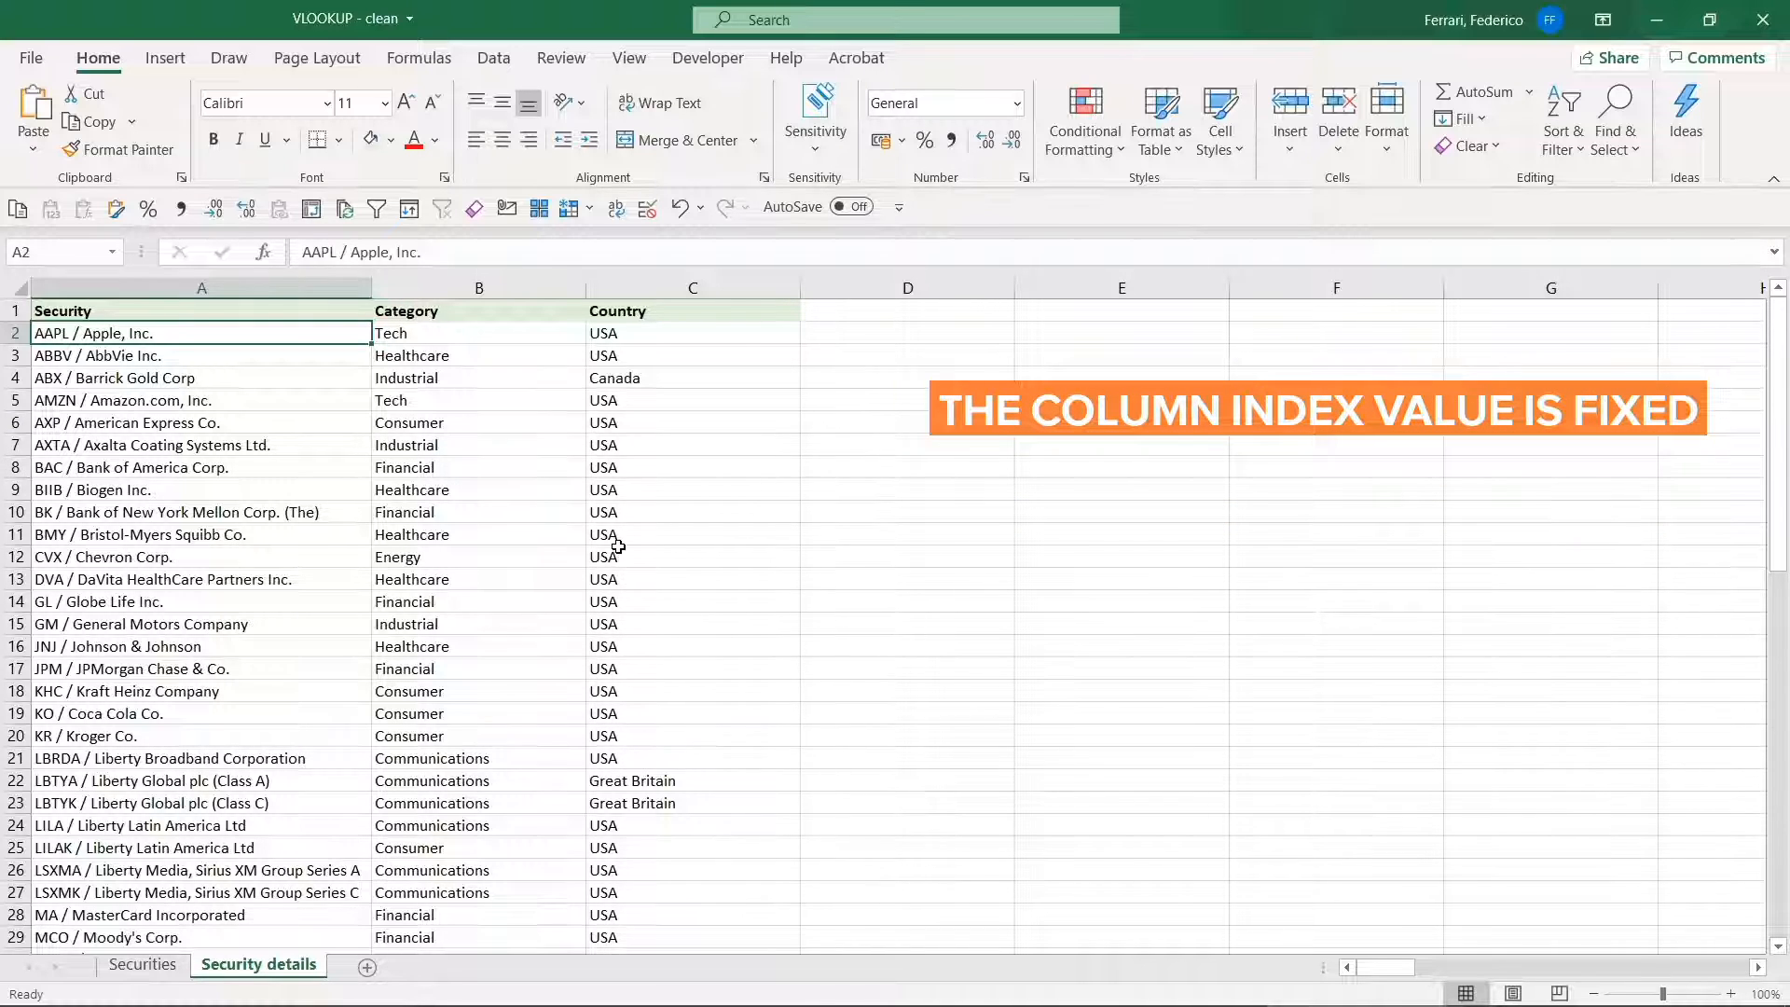
pyautogui.hotkey('ctrl', 'pageup')
pyautogui.press('Up')
pyautogui.press('Left')
pyautogui.press('Down')
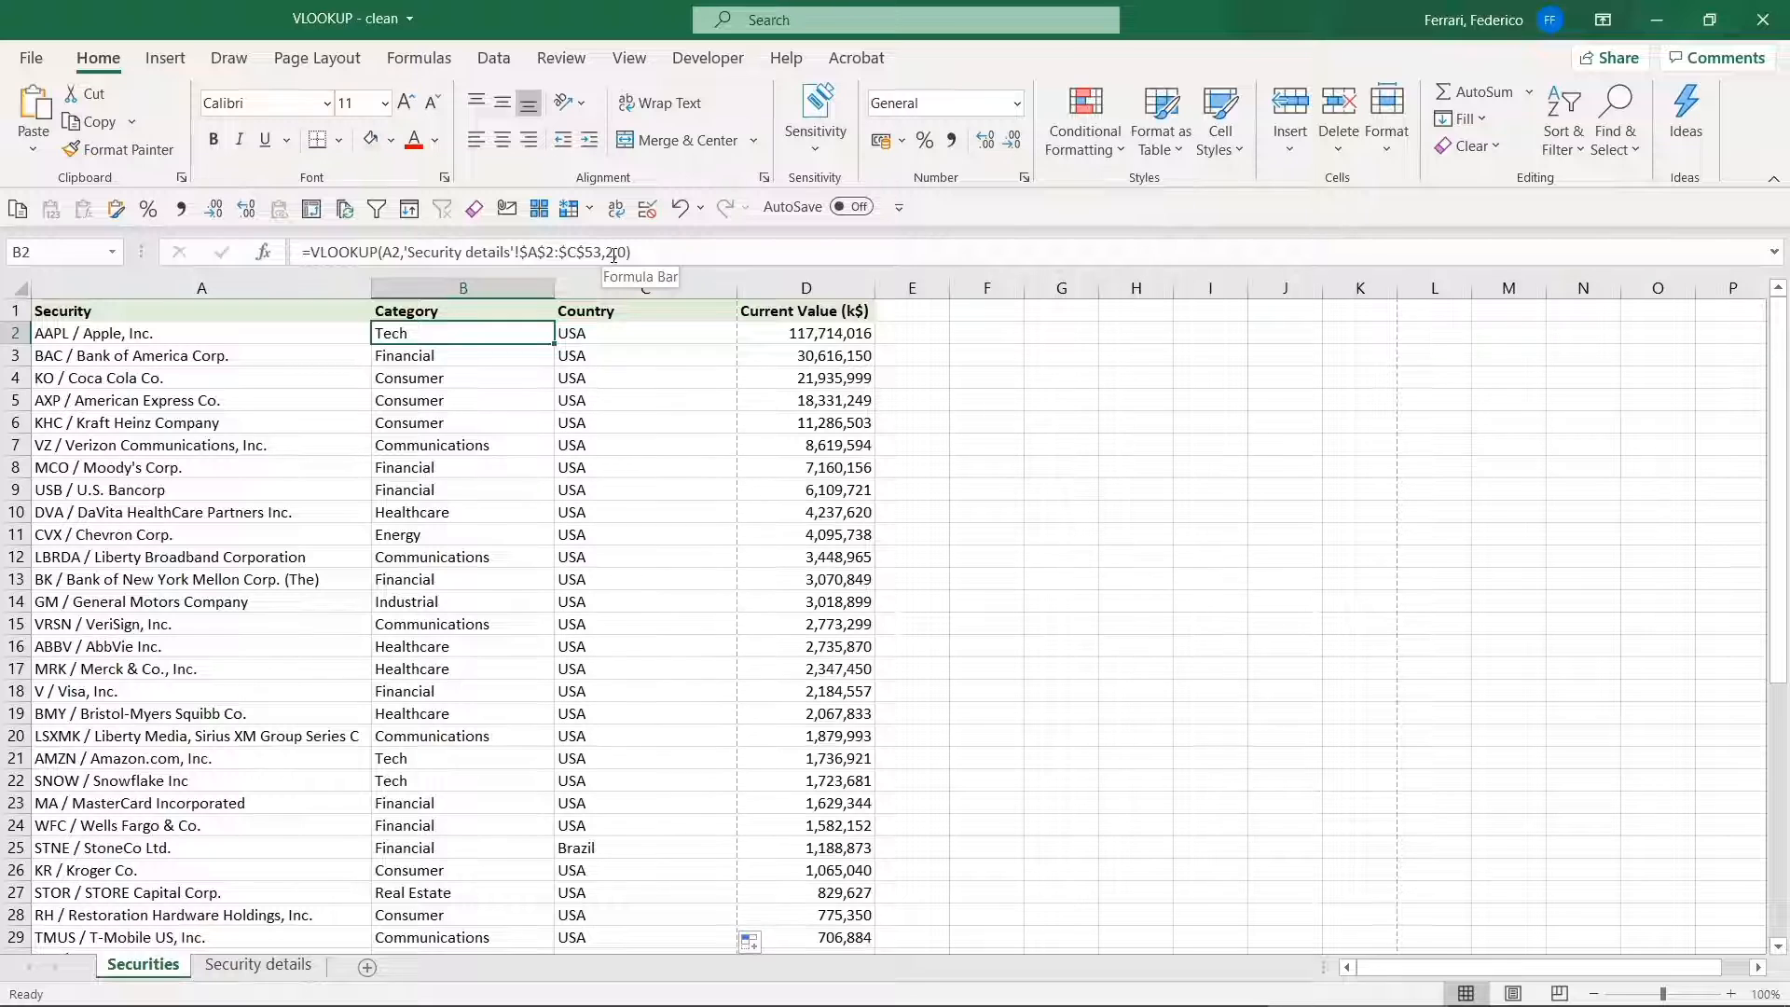
# Step: Insert a blank column before the Category column on the Security details sheet
pyautogui.hotkey('ctrl', 'pagedown')
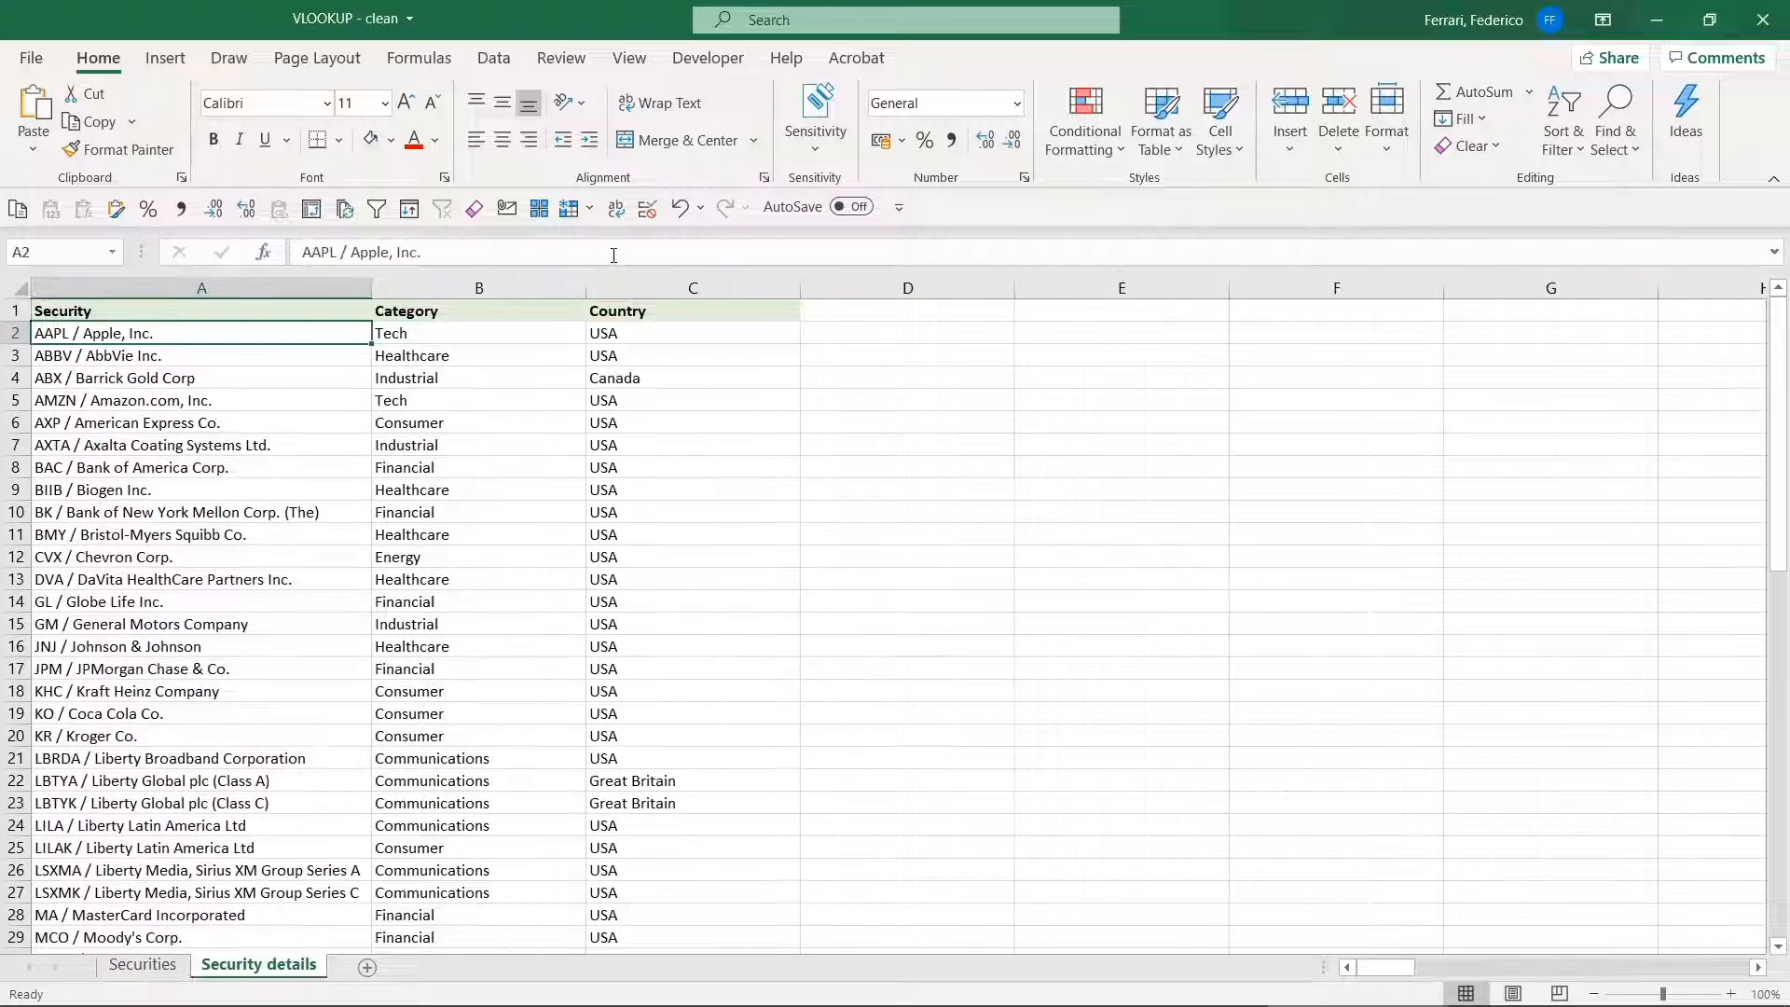
pyautogui.click(542, 281)
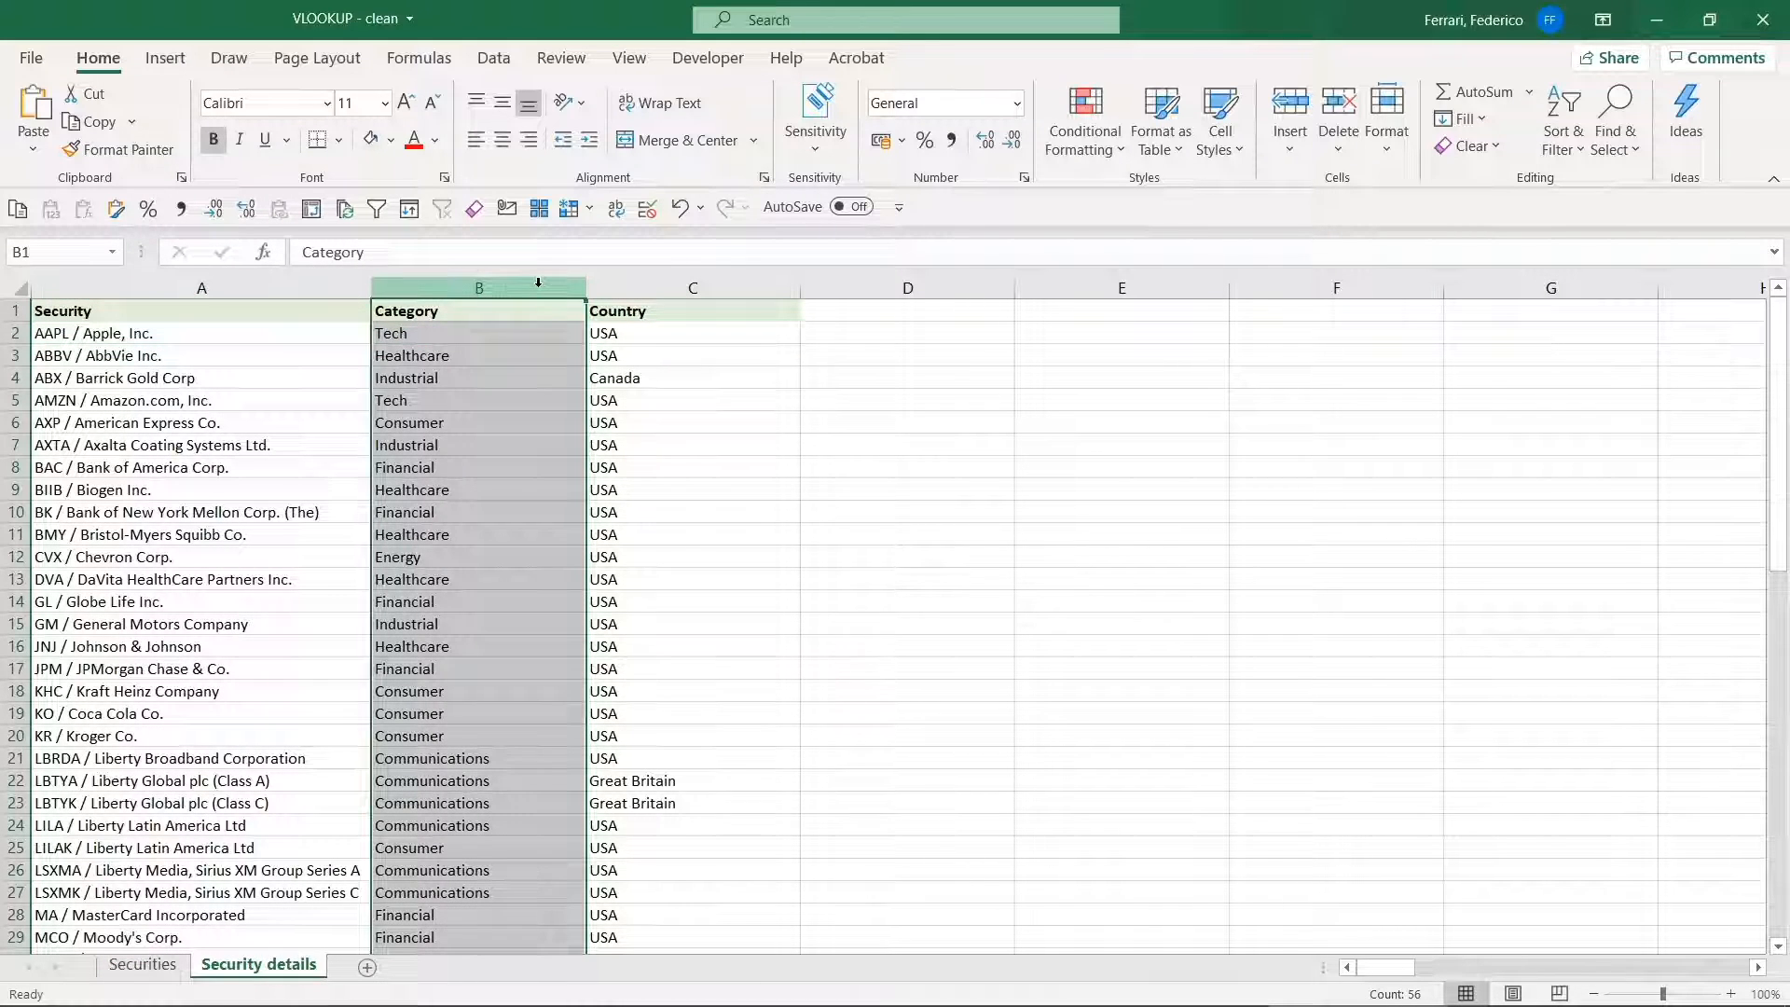
pyautogui.rightClick(538, 282)
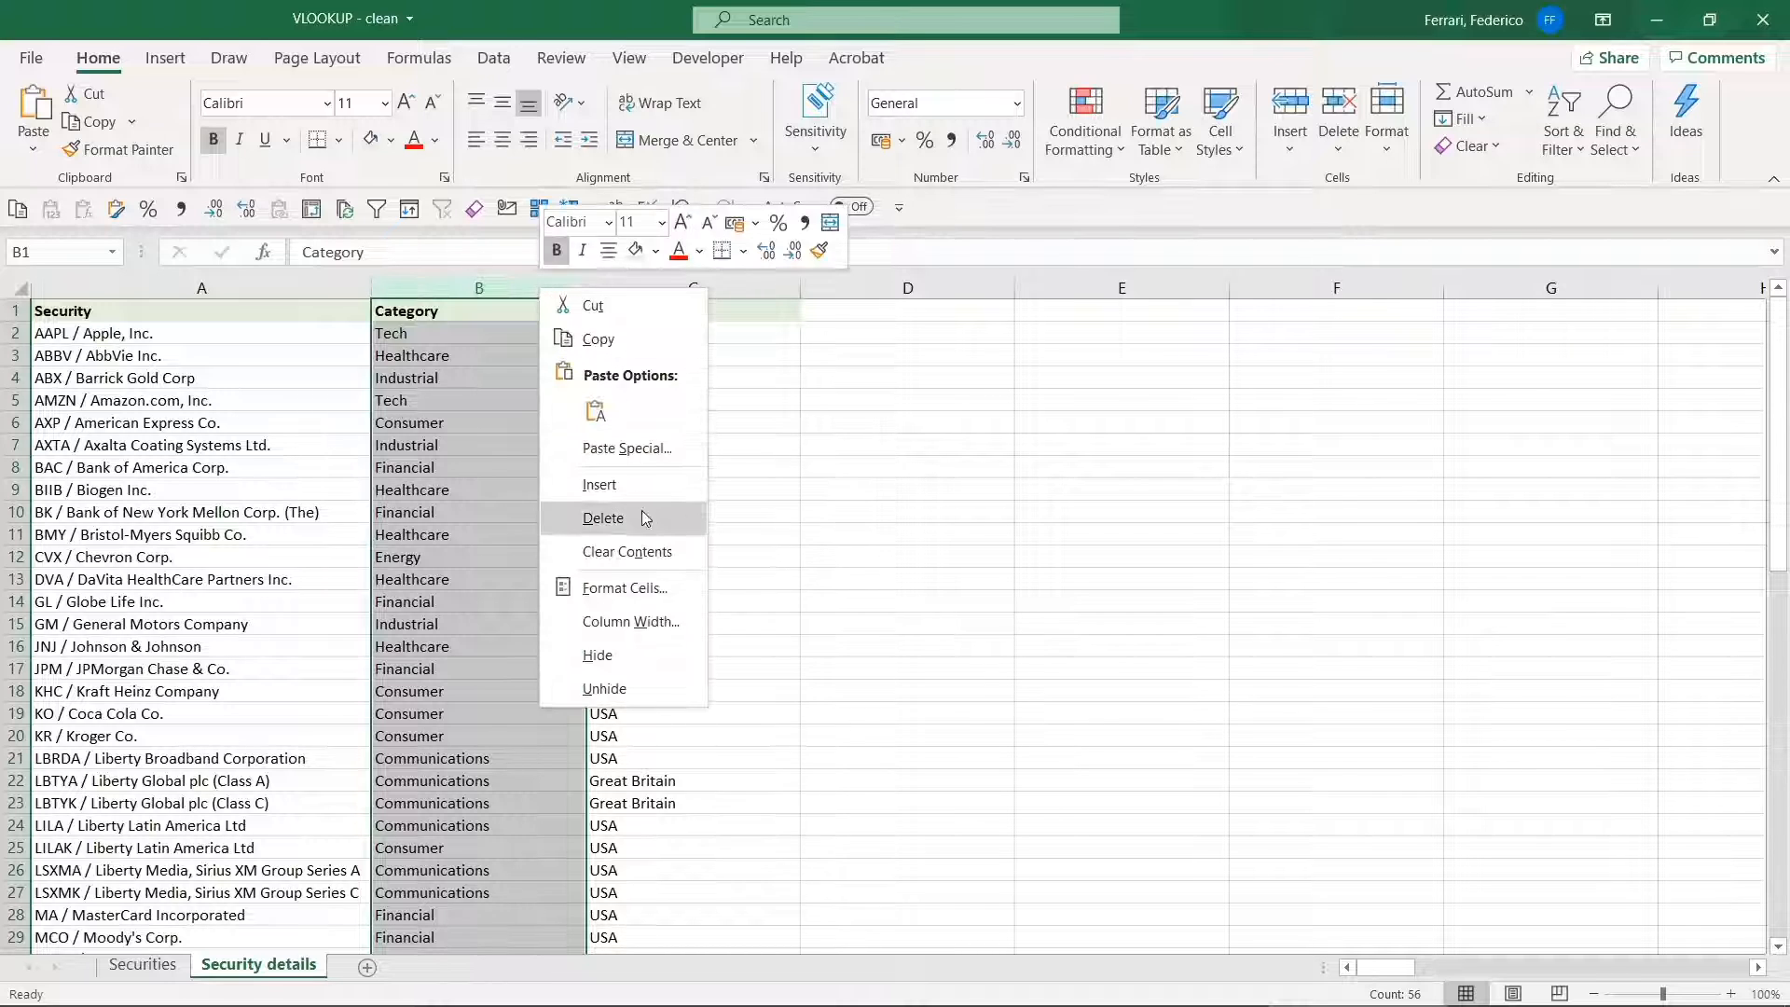
pyautogui.click(639, 485)
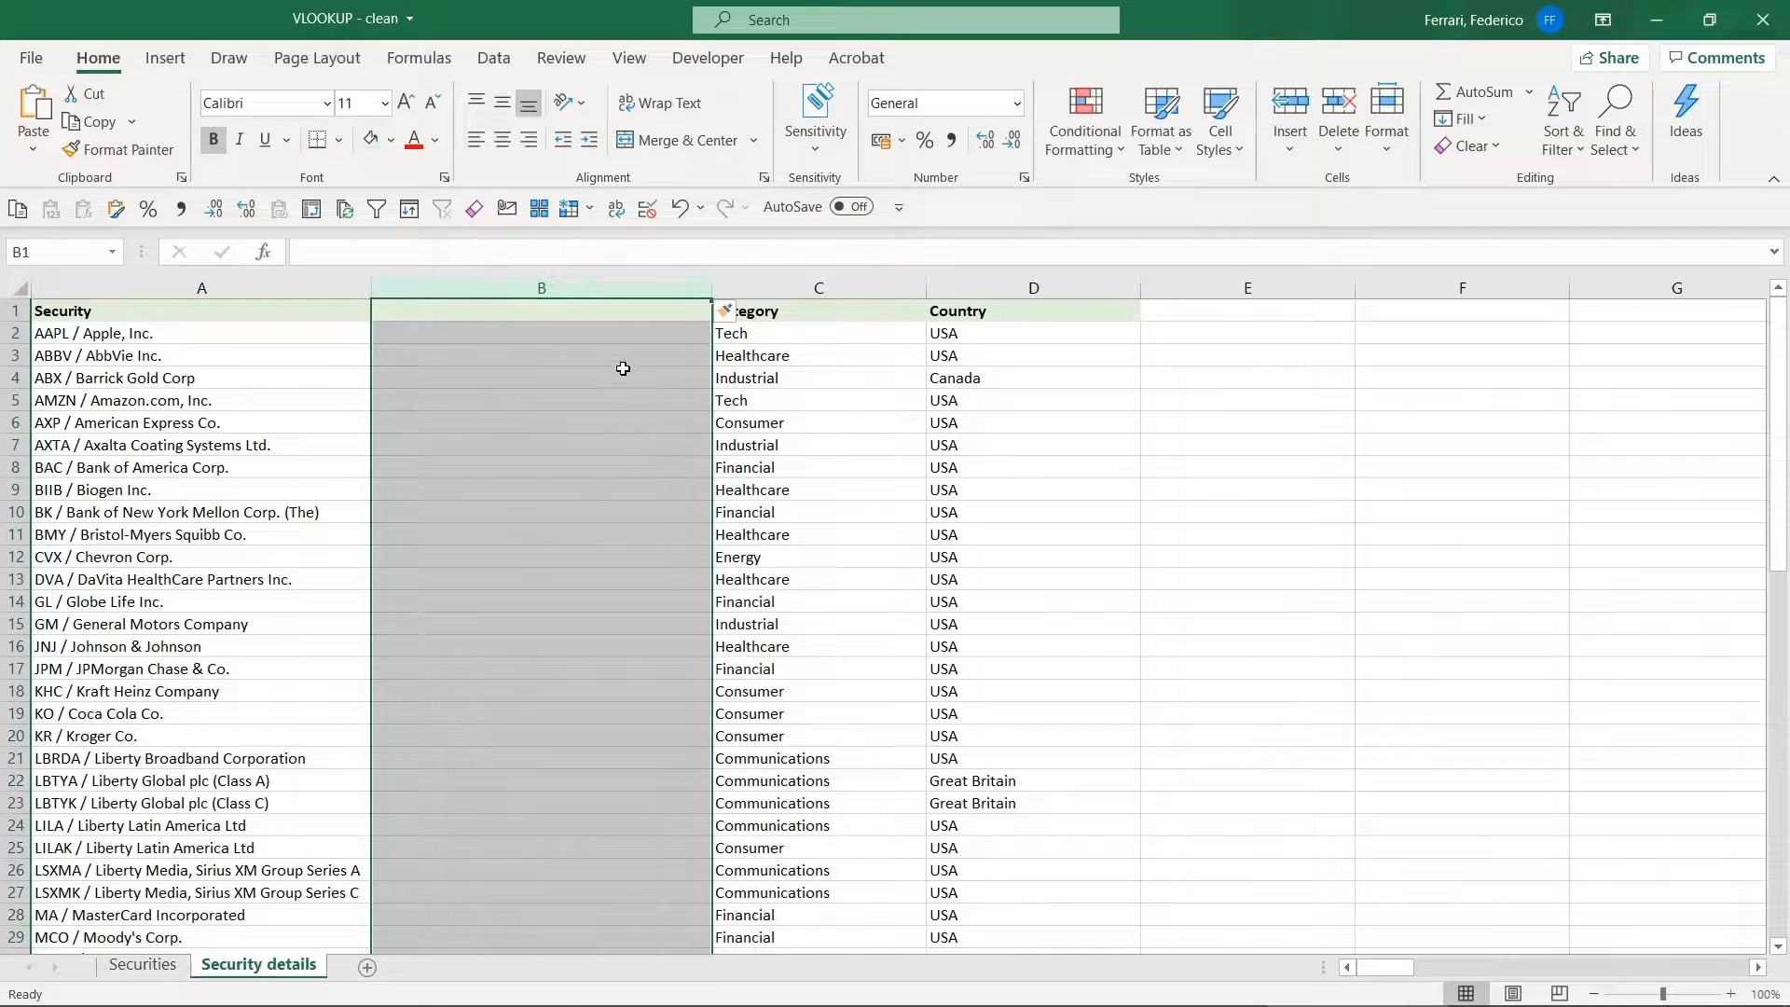
pyautogui.click(790, 337)
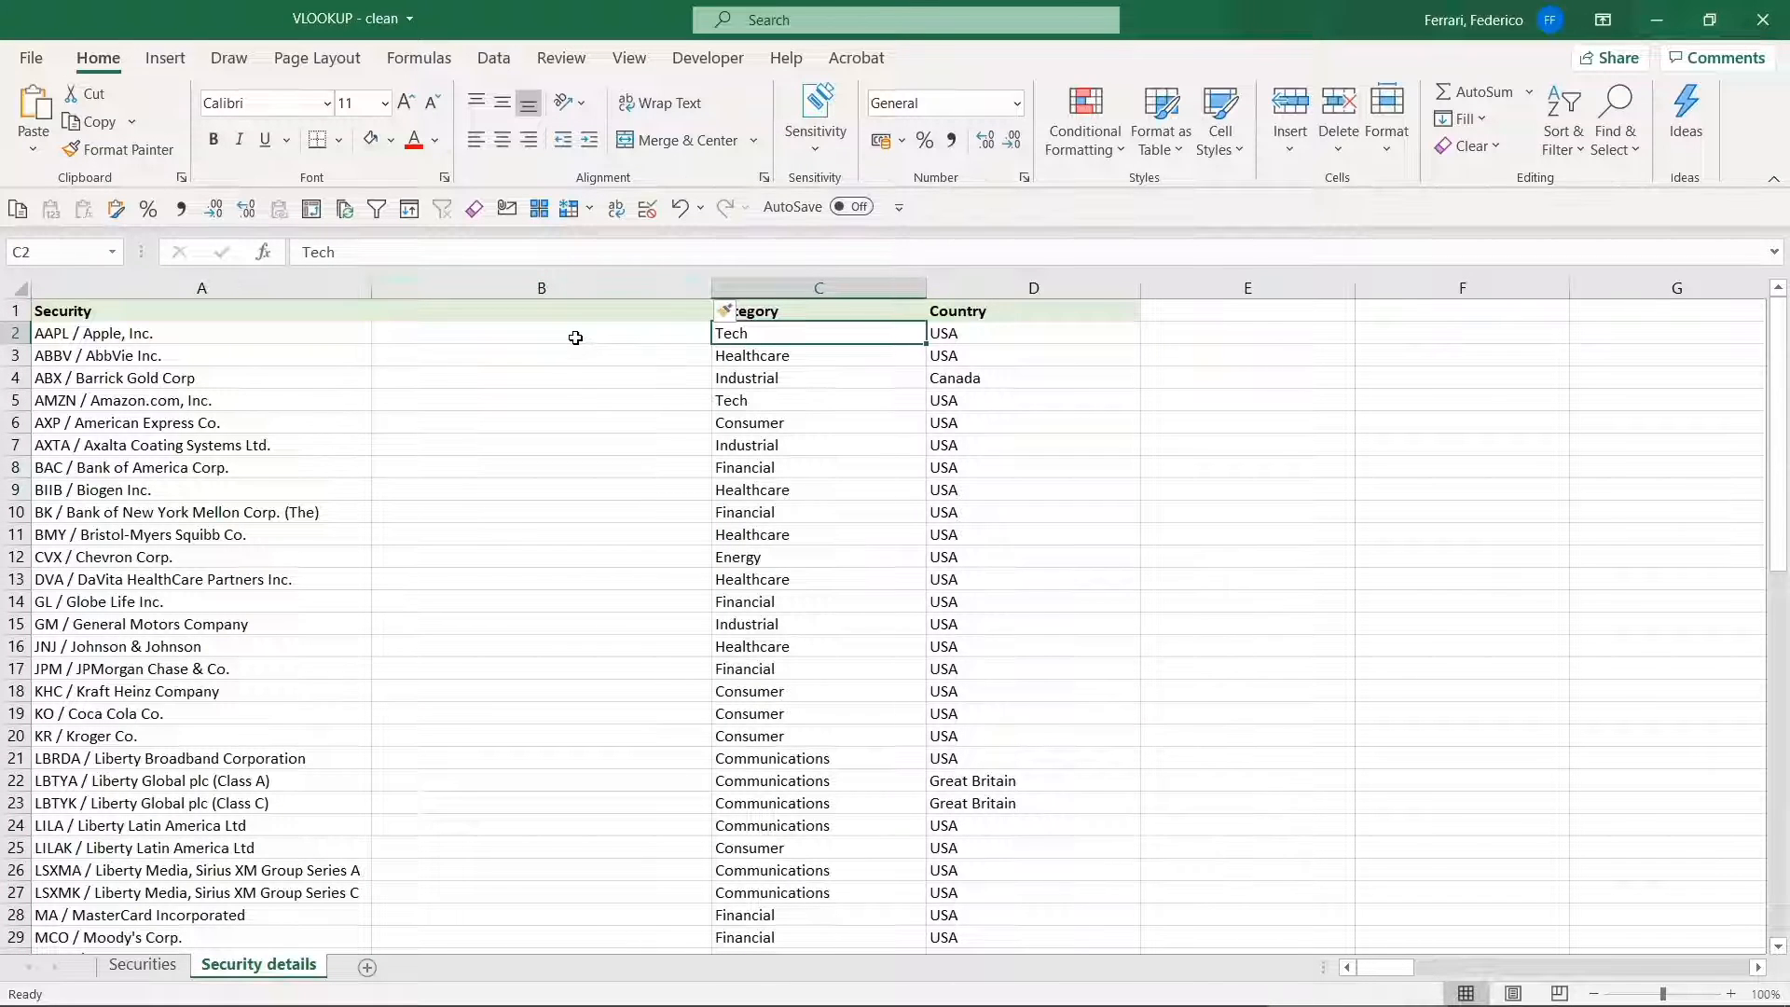
# Step: Check the lookups on the Securities sheet, and undo the column insertion on the Security details sheet
pyautogui.hotkey('ctrl', 'pageup')
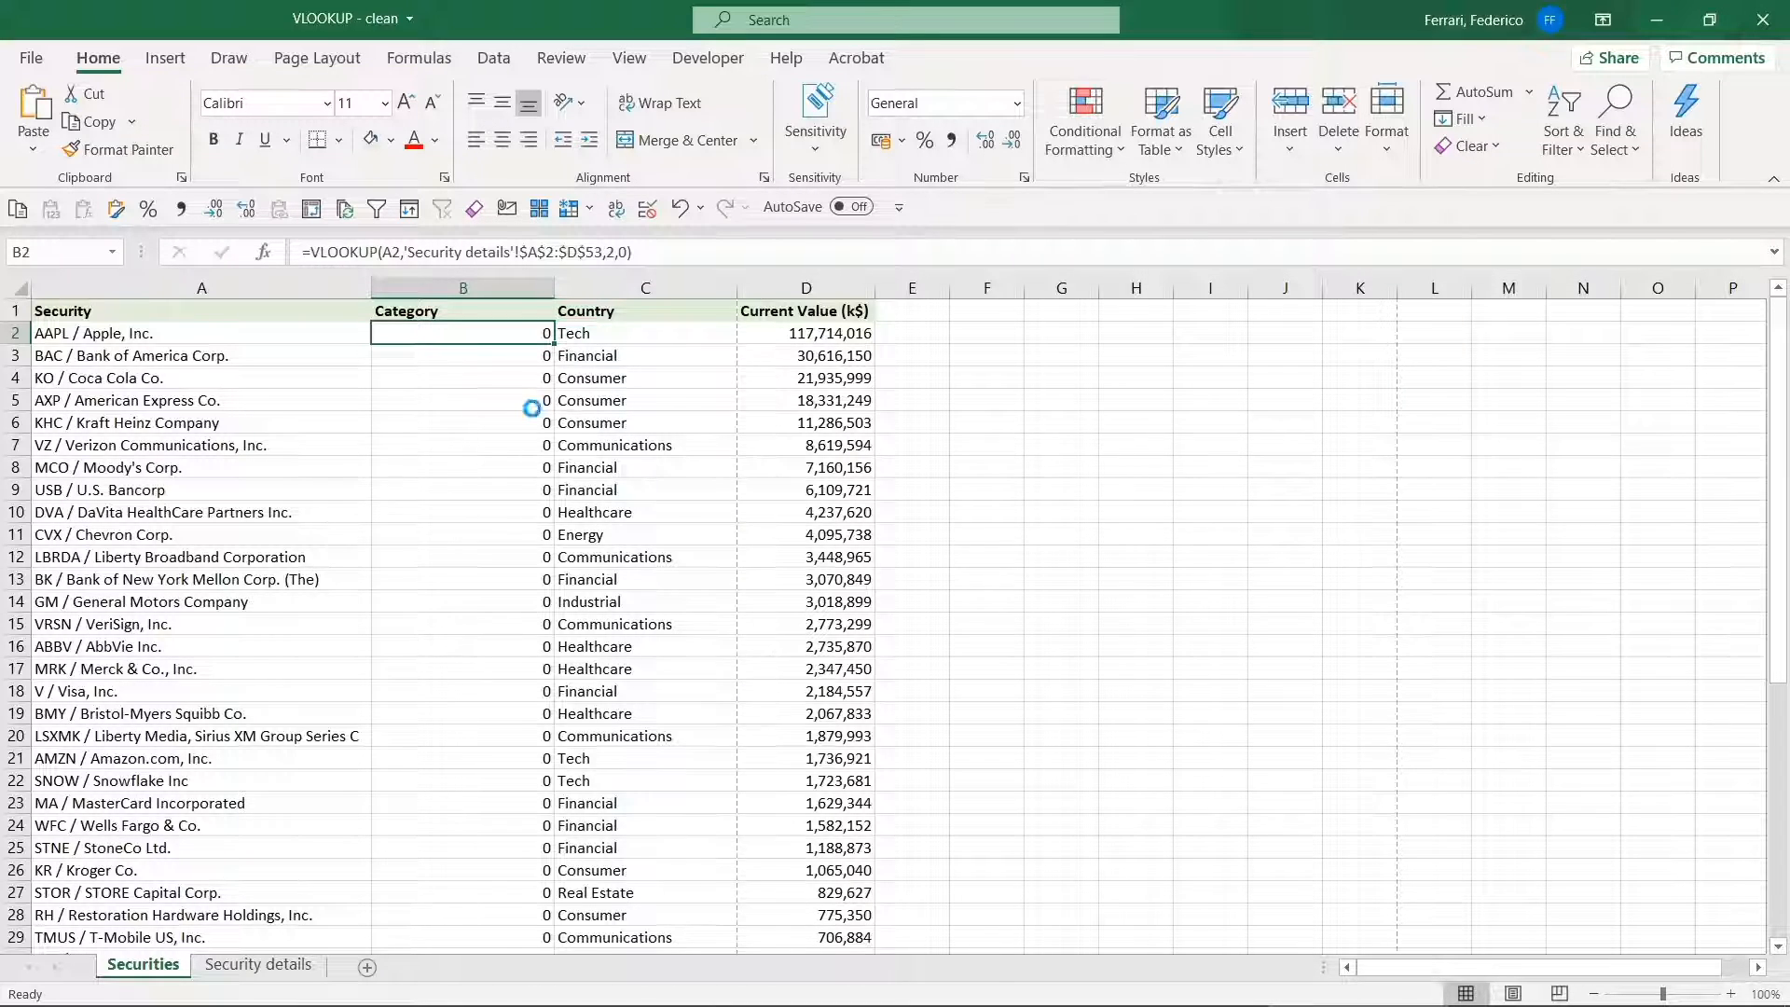
pyautogui.hotkey('ctrl', 'pagedown')
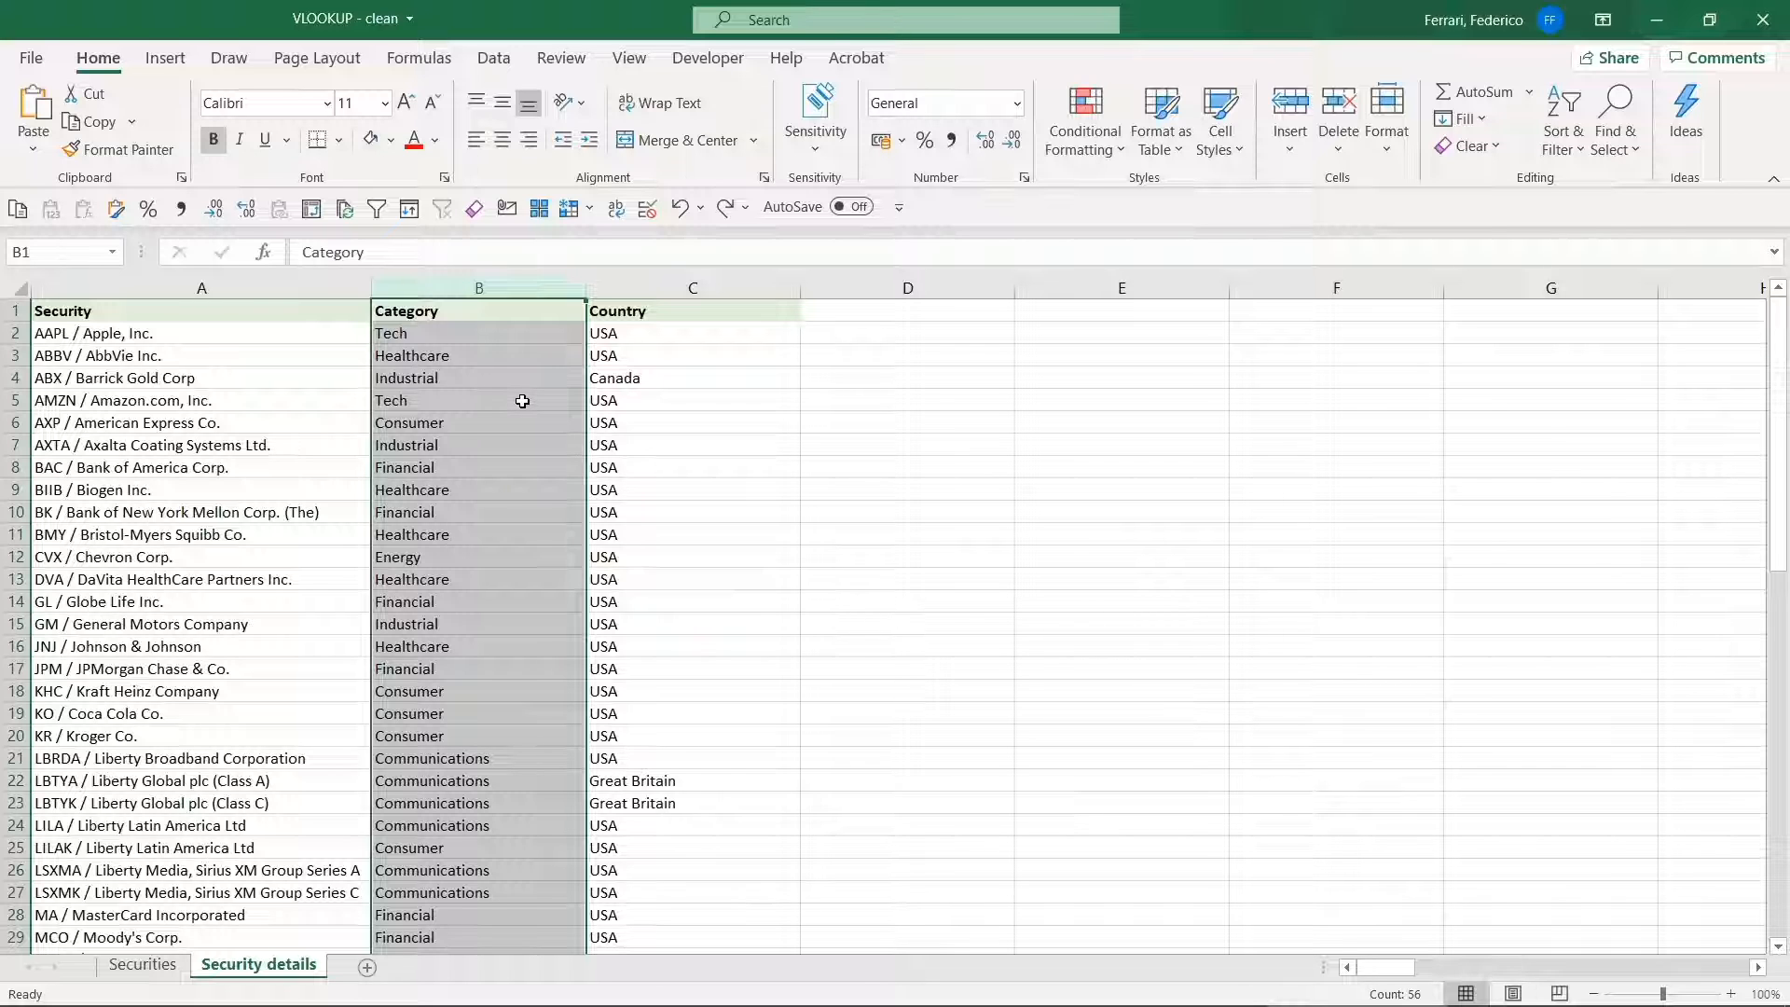
pyautogui.hotkey('ctrl', 'pageup')
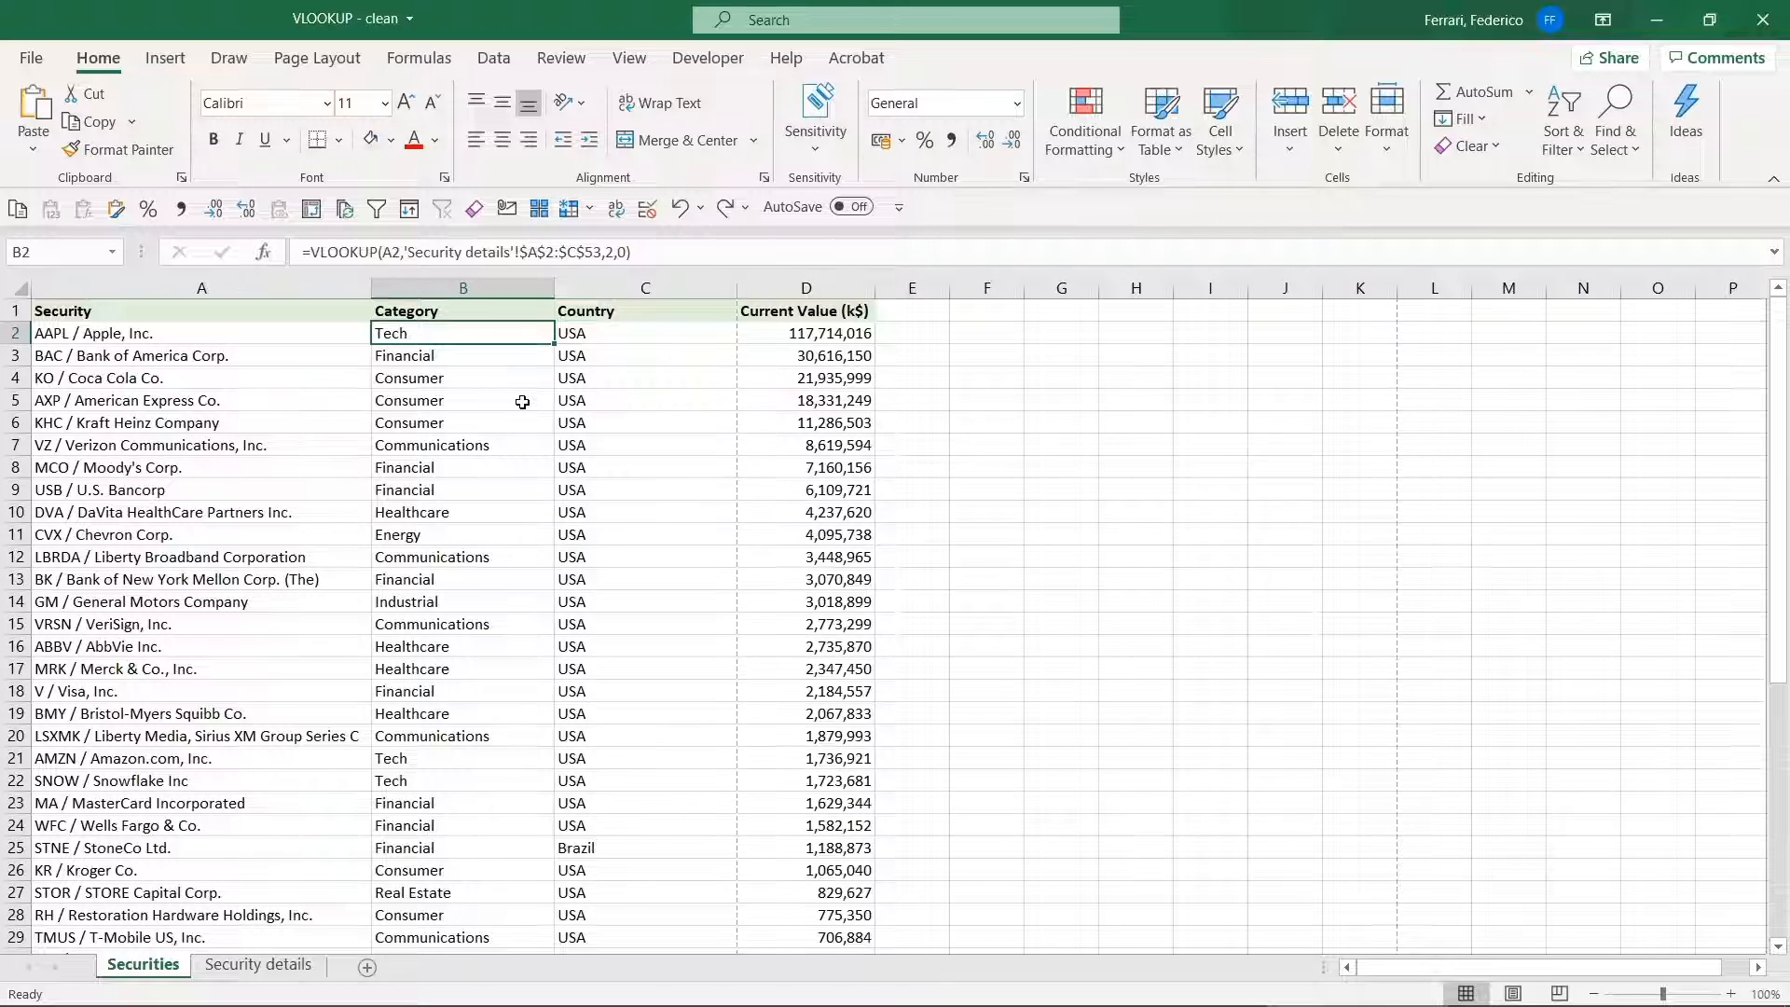
# Step: Examine the horizontal table on the Security details sheet, with its Security, Category and Country headers in A63:A65
pyautogui.hotkey('ctrl', 'pagedown')
pyautogui.scroll(-15, 522, 401)
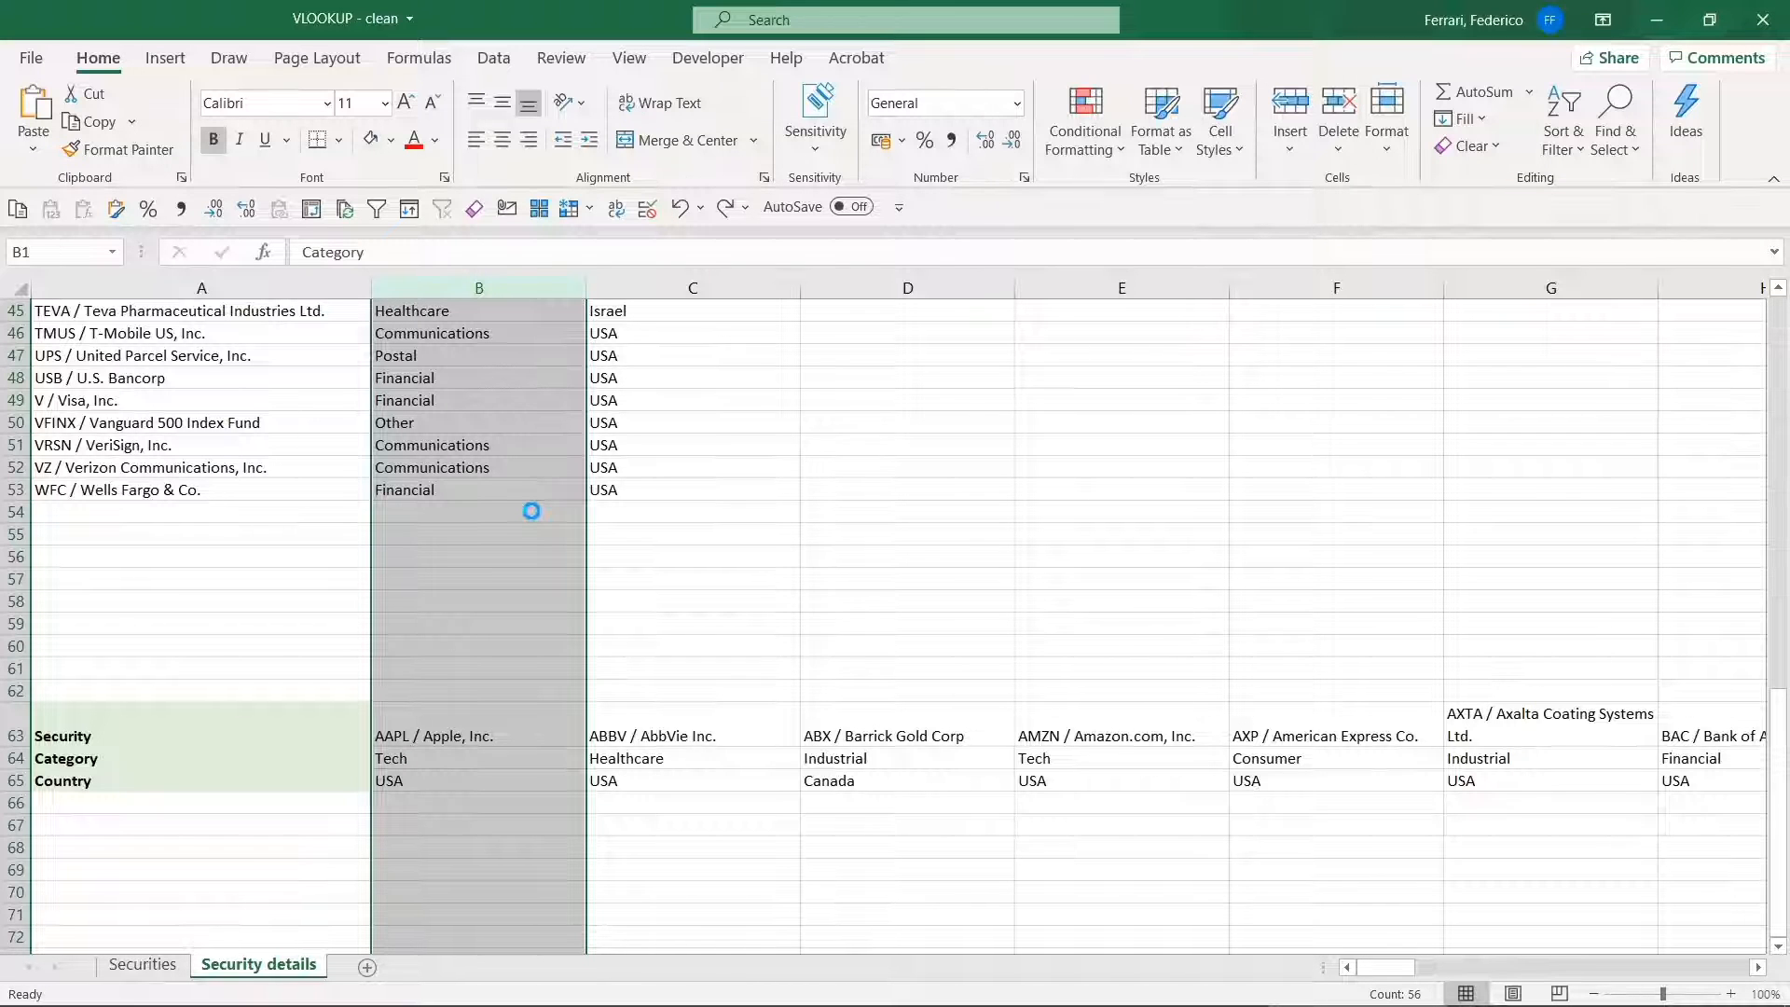
pyautogui.scroll(-1, 327, 627)
pyautogui.moveTo(327, 634); pyautogui.dragTo(323, 686)
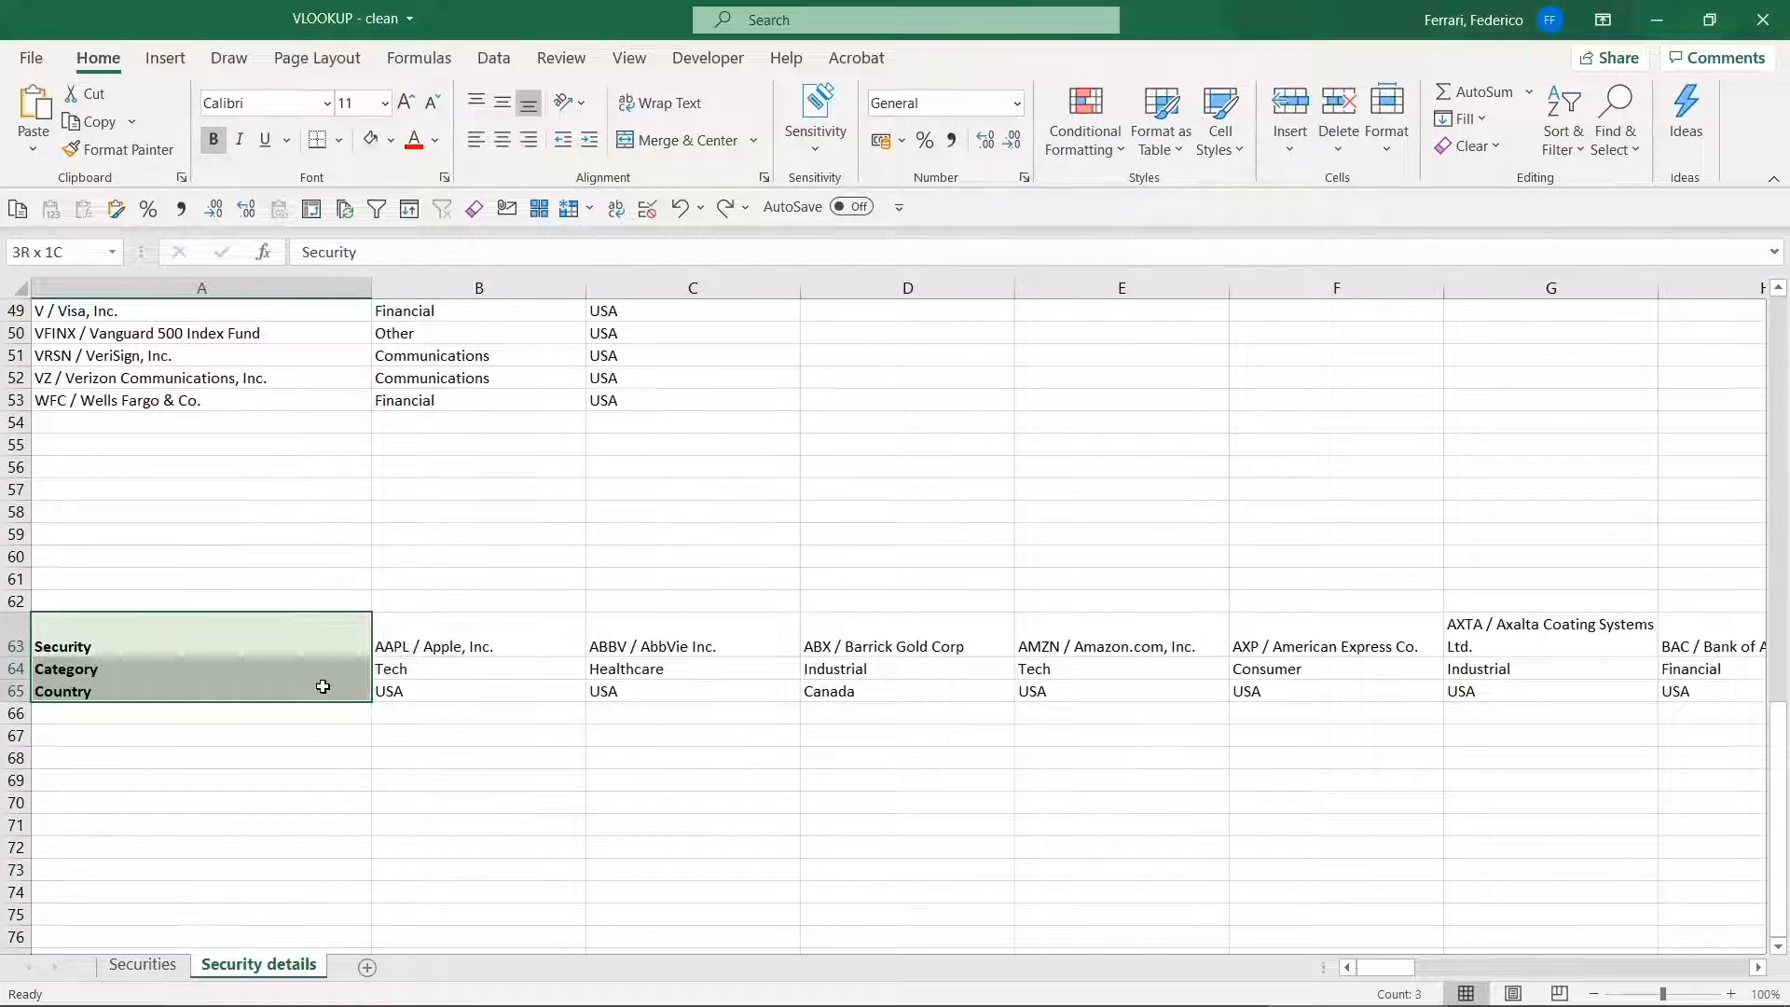
pyautogui.click(177, 640)
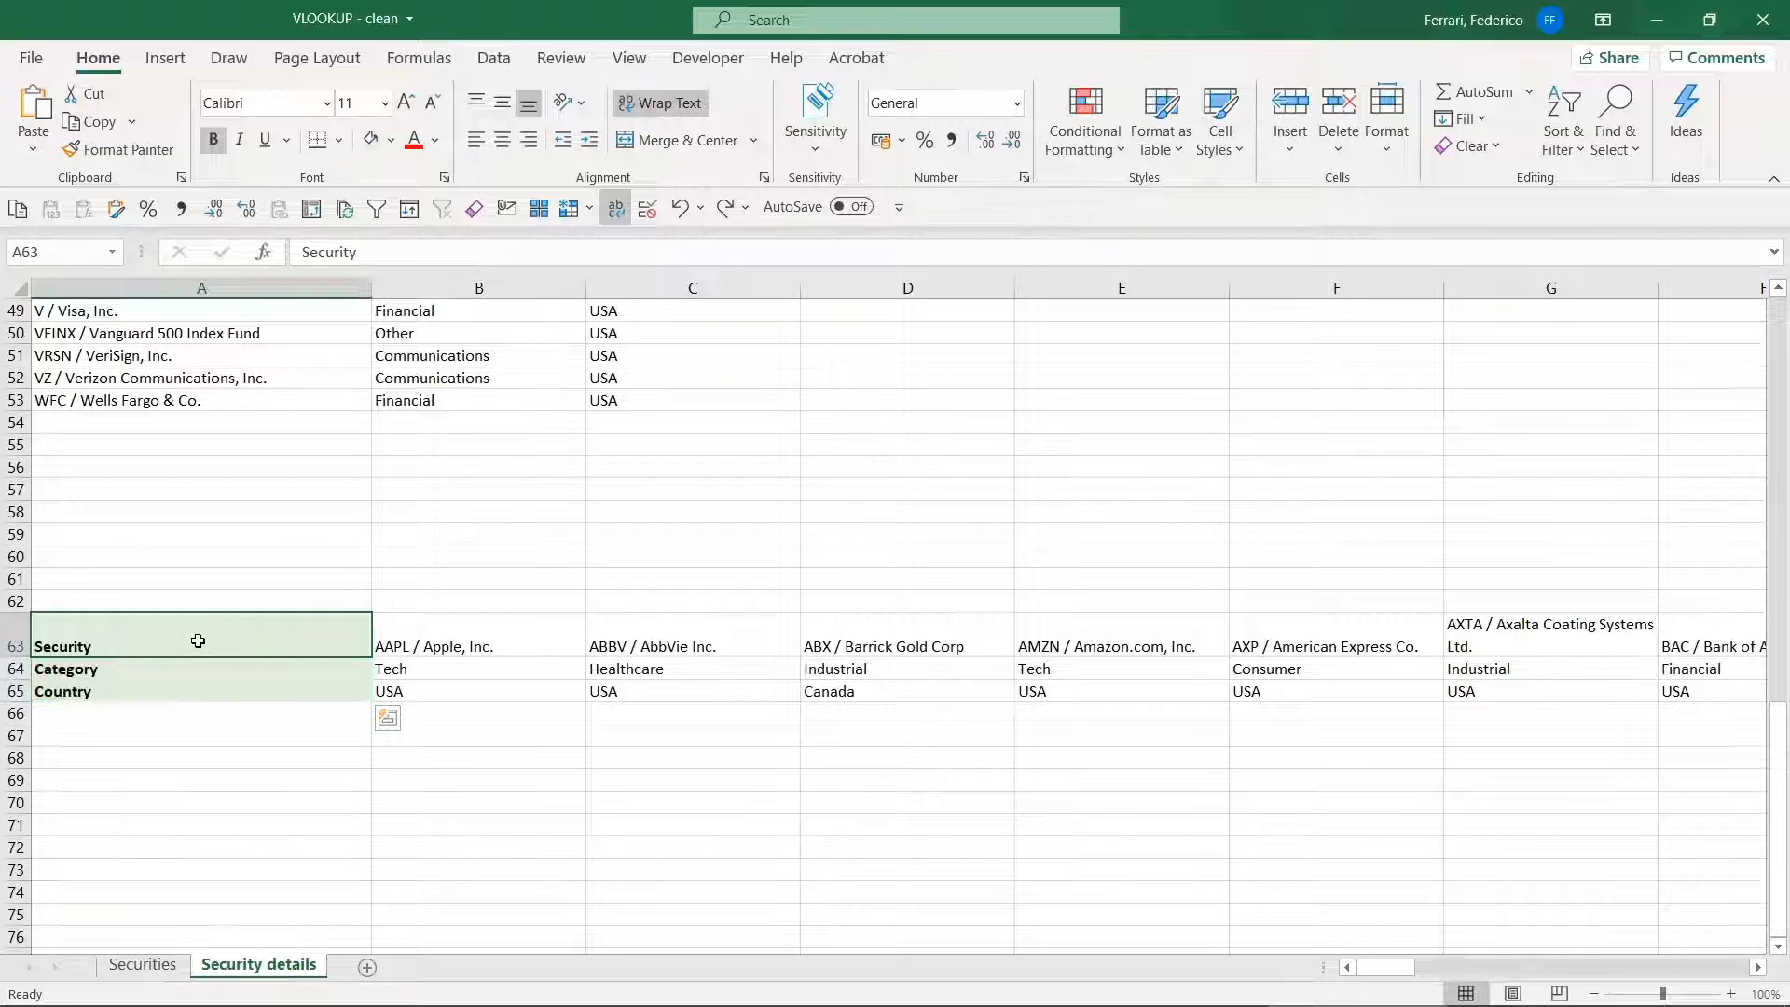
pyautogui.moveTo(192, 647); pyautogui.dragTo(180, 668)
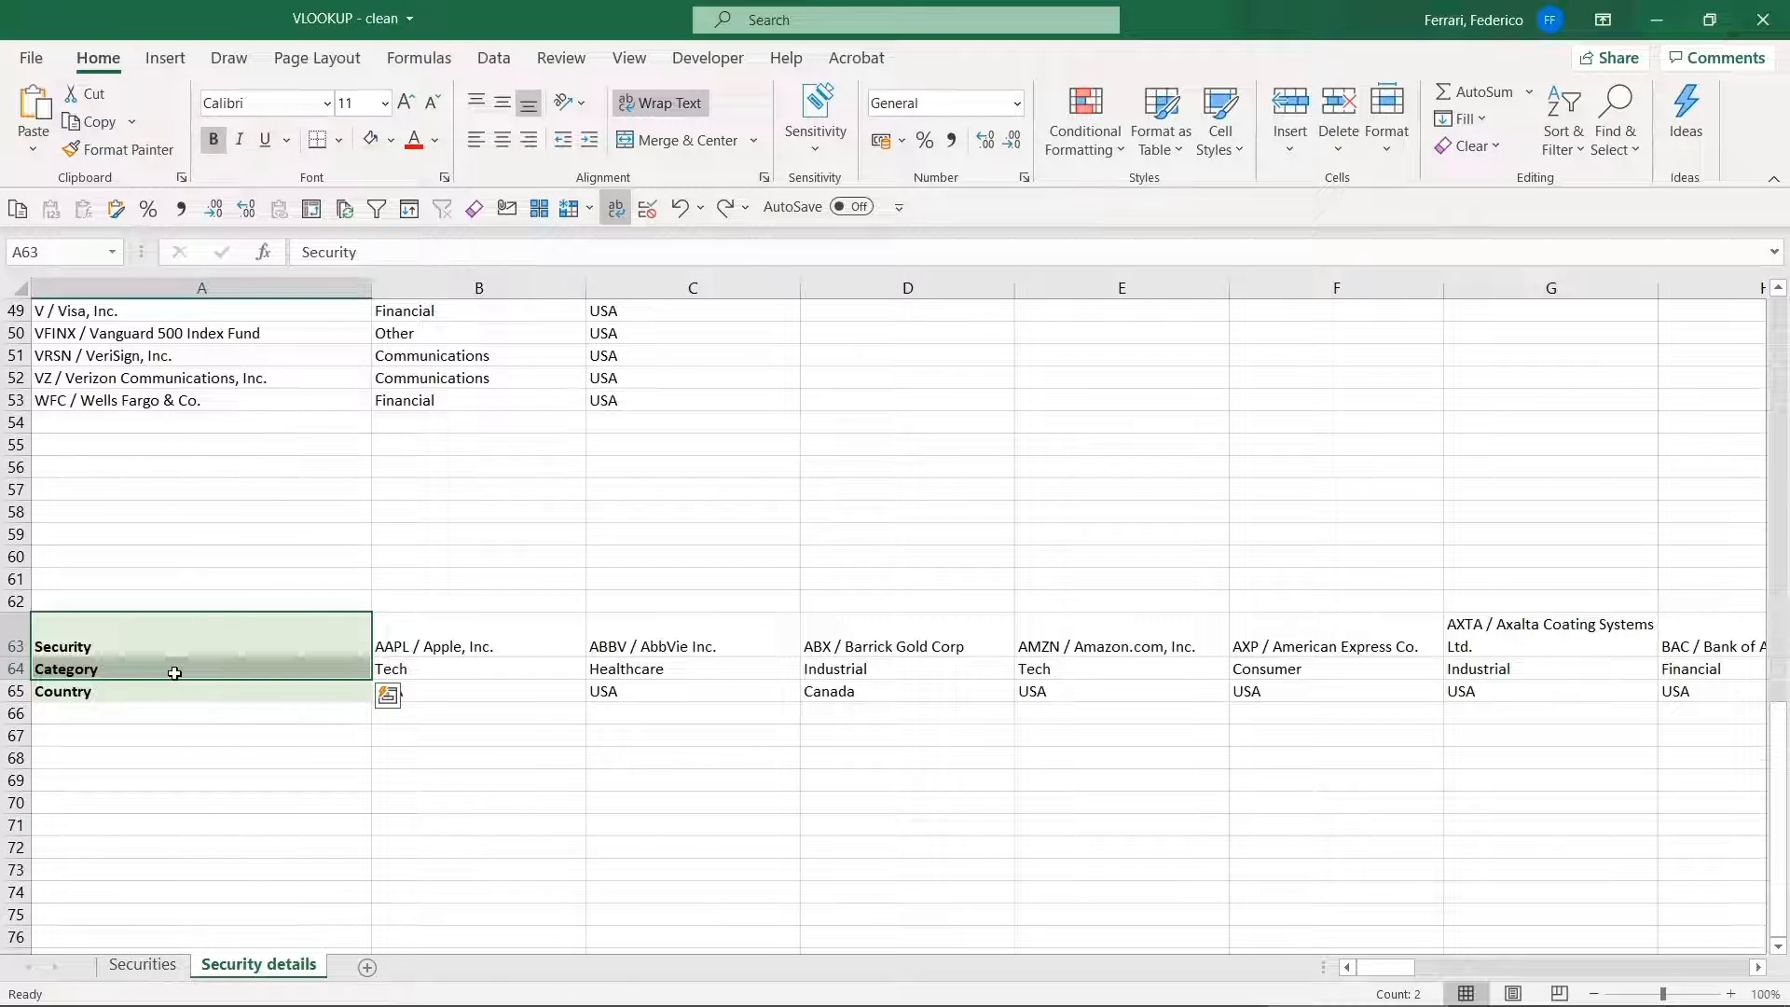
pyautogui.click(163, 691)
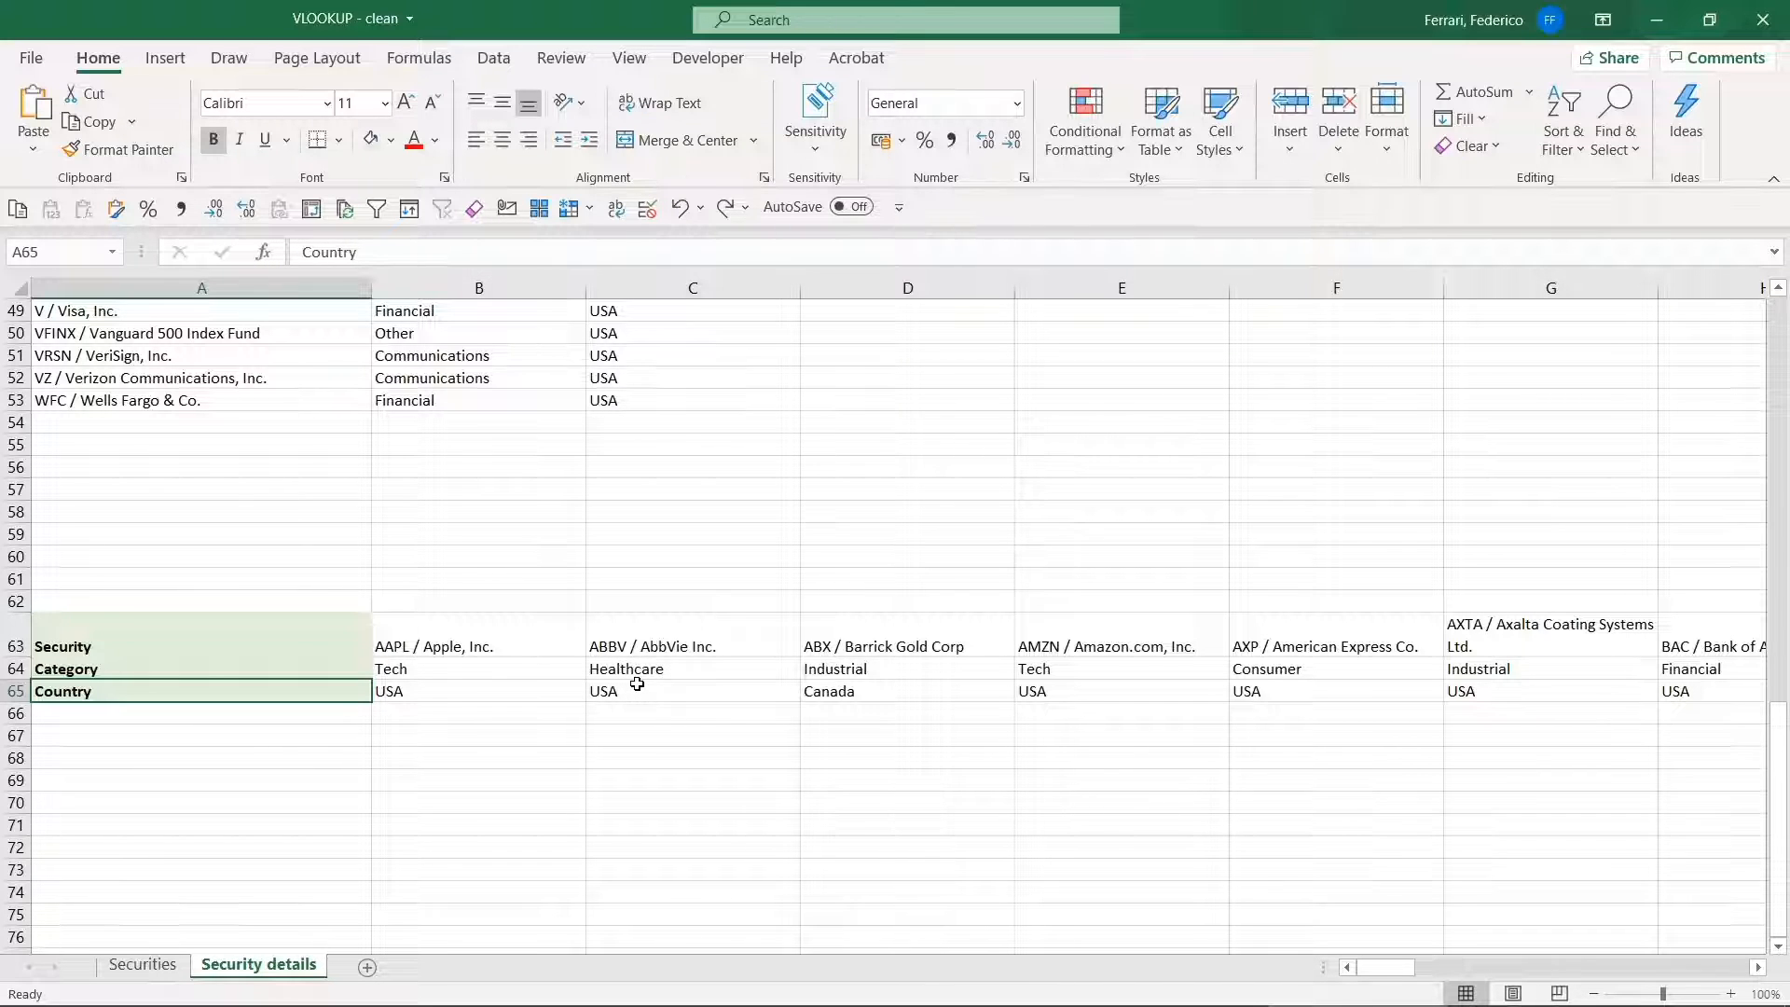
# Step: Clear the VLOOKUP formulas from the Country column of the Securities sheet, from C2 down to the last security
pyautogui.hotkey('ctrl', 'pageup')
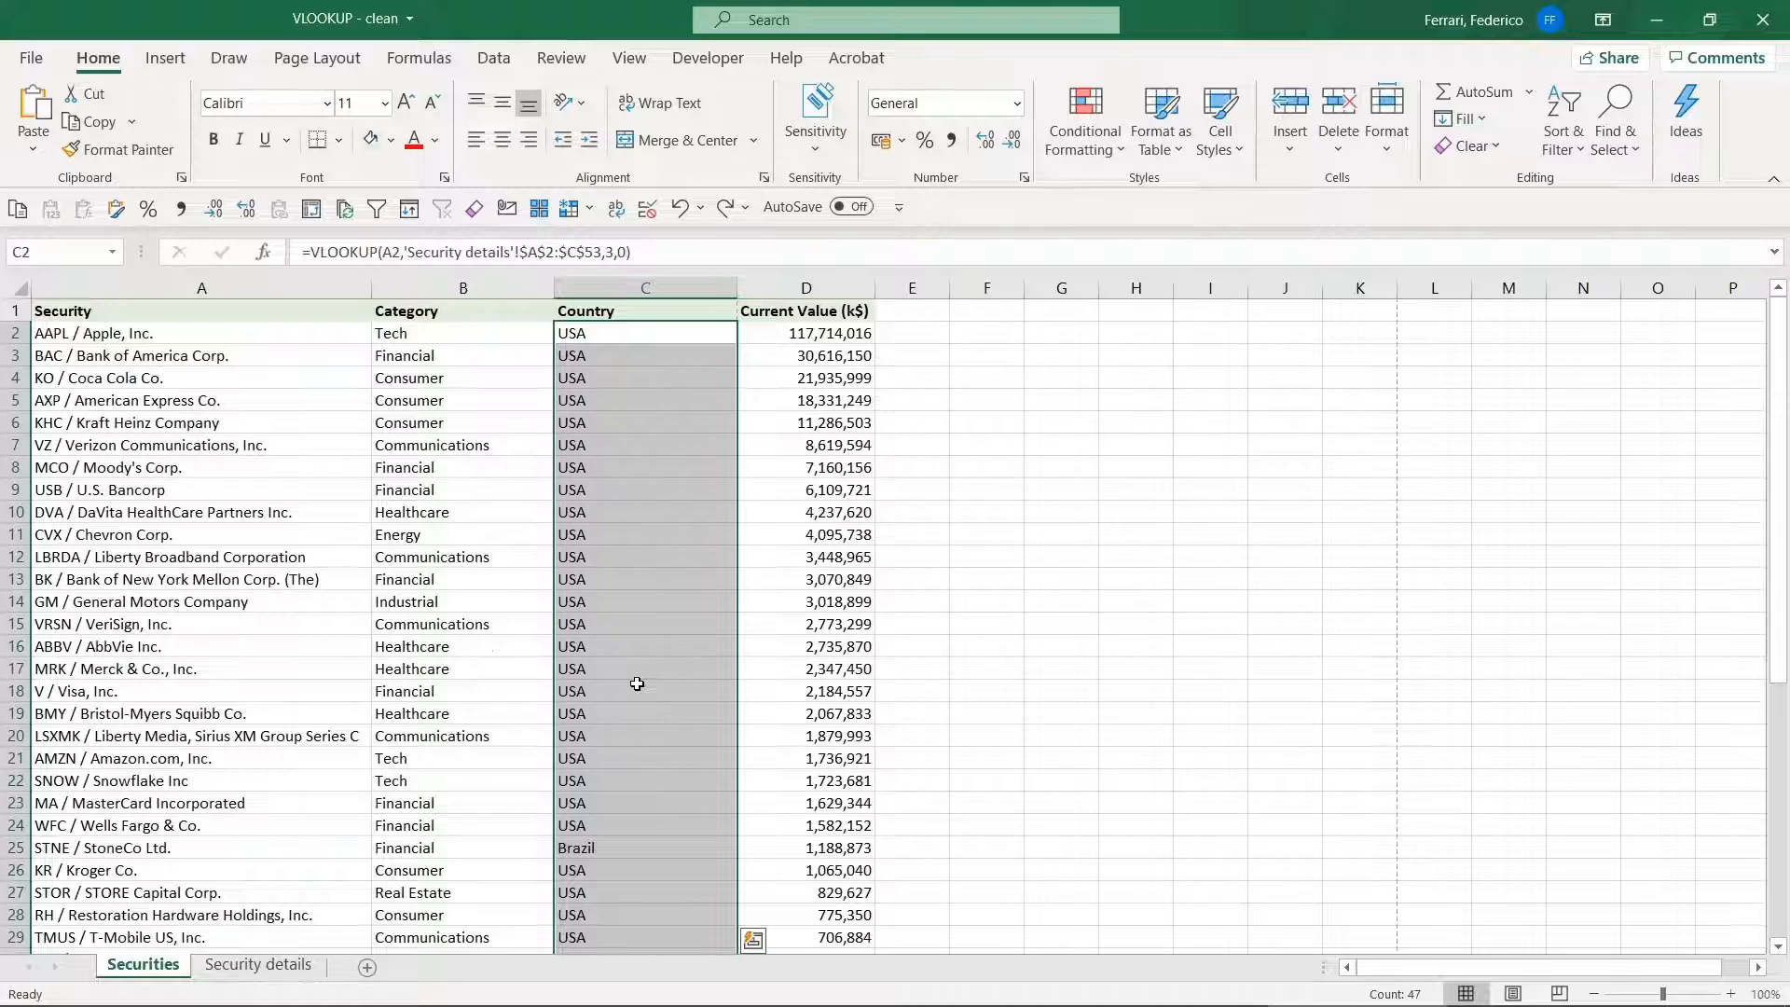
pyautogui.scroll(-6, 636, 683)
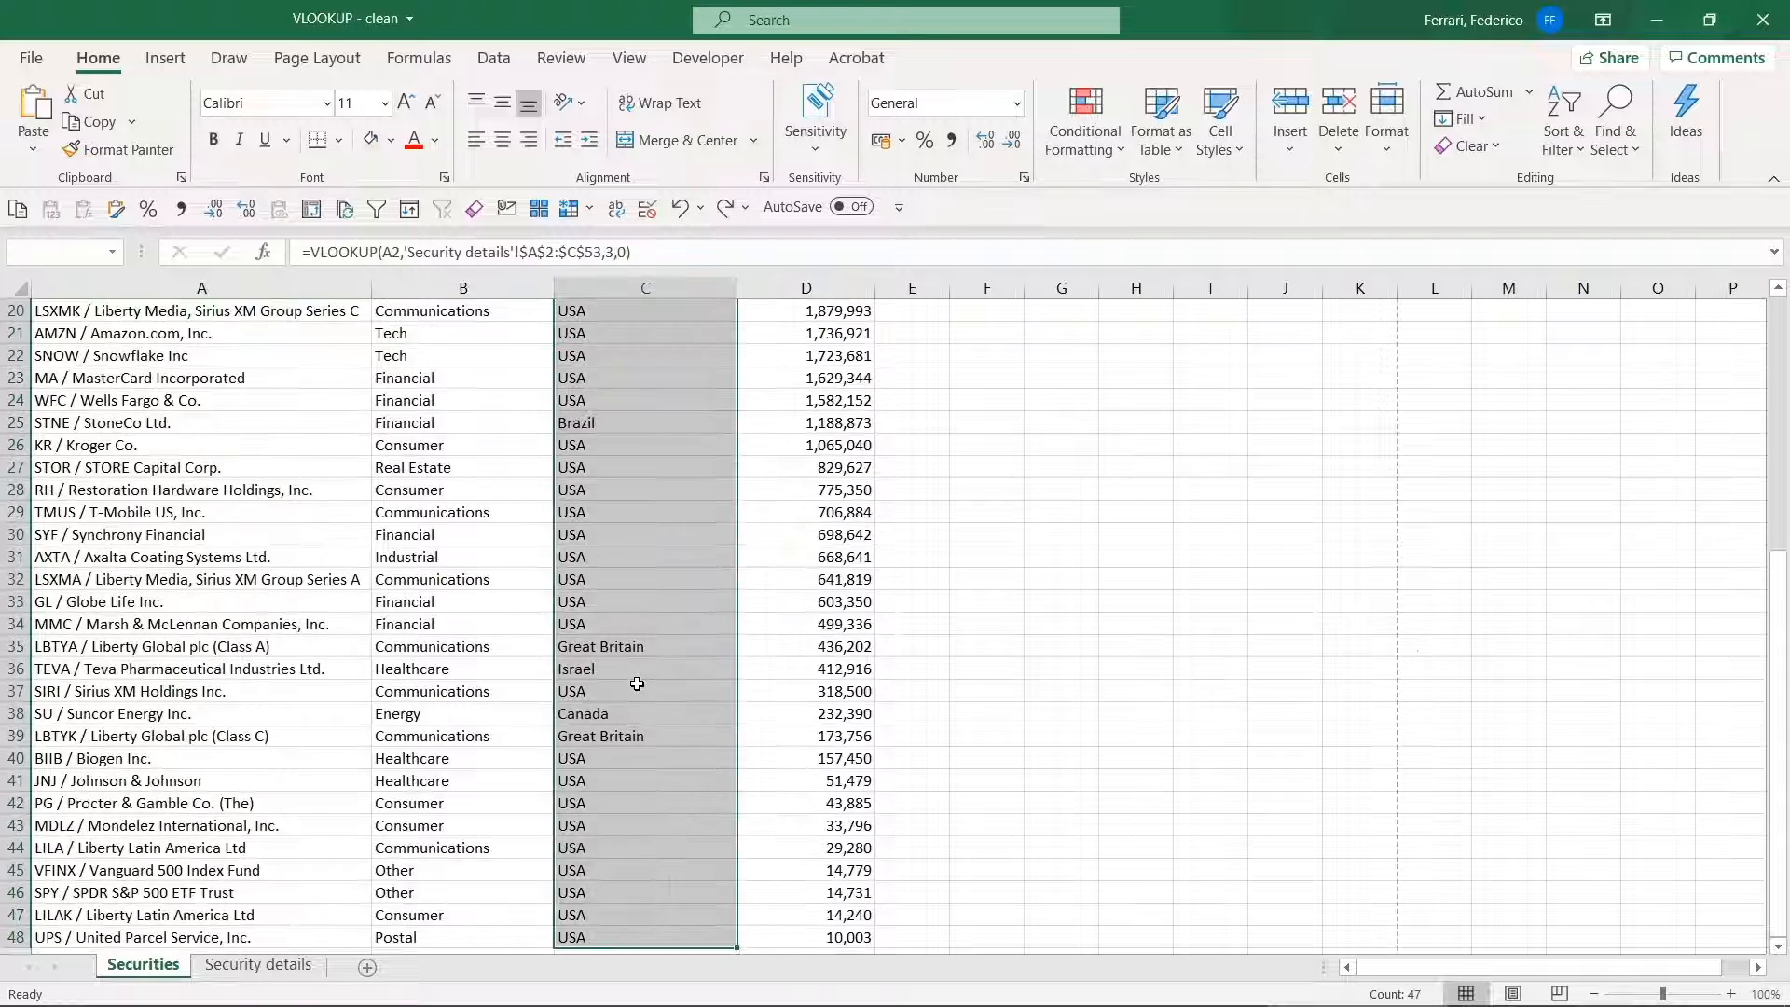
pyautogui.hotkey('ctrl', 'z')
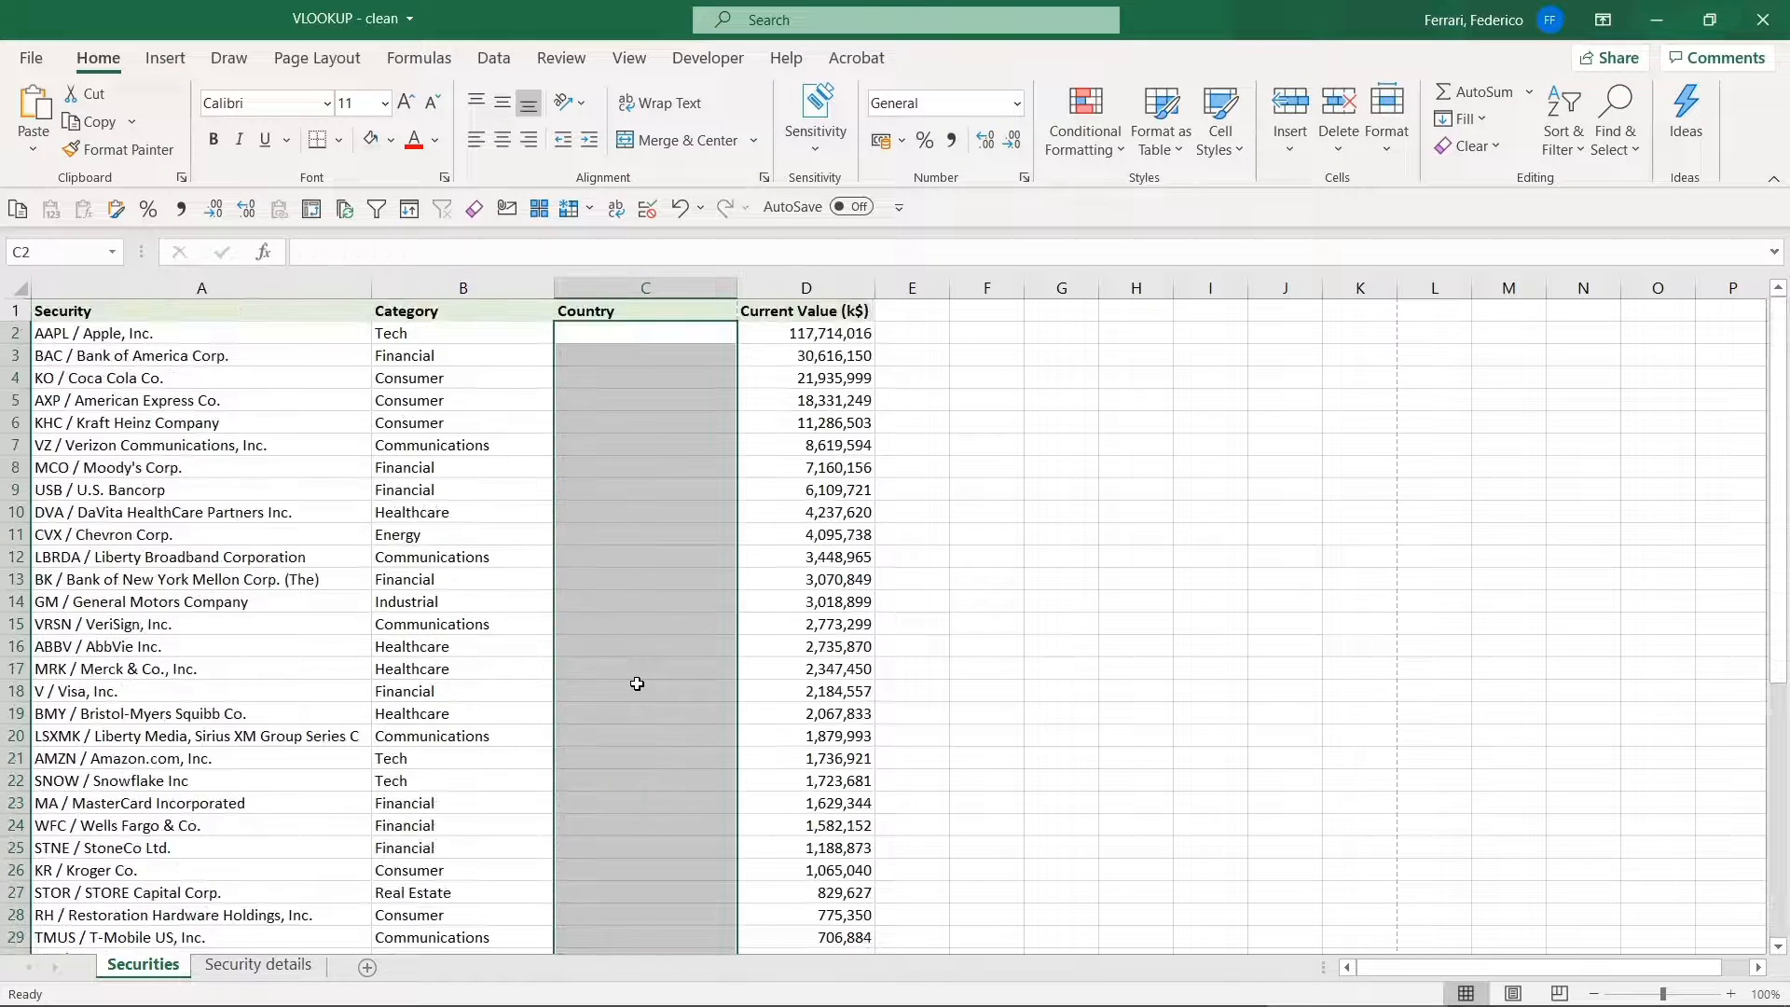
pyautogui.press('Down')
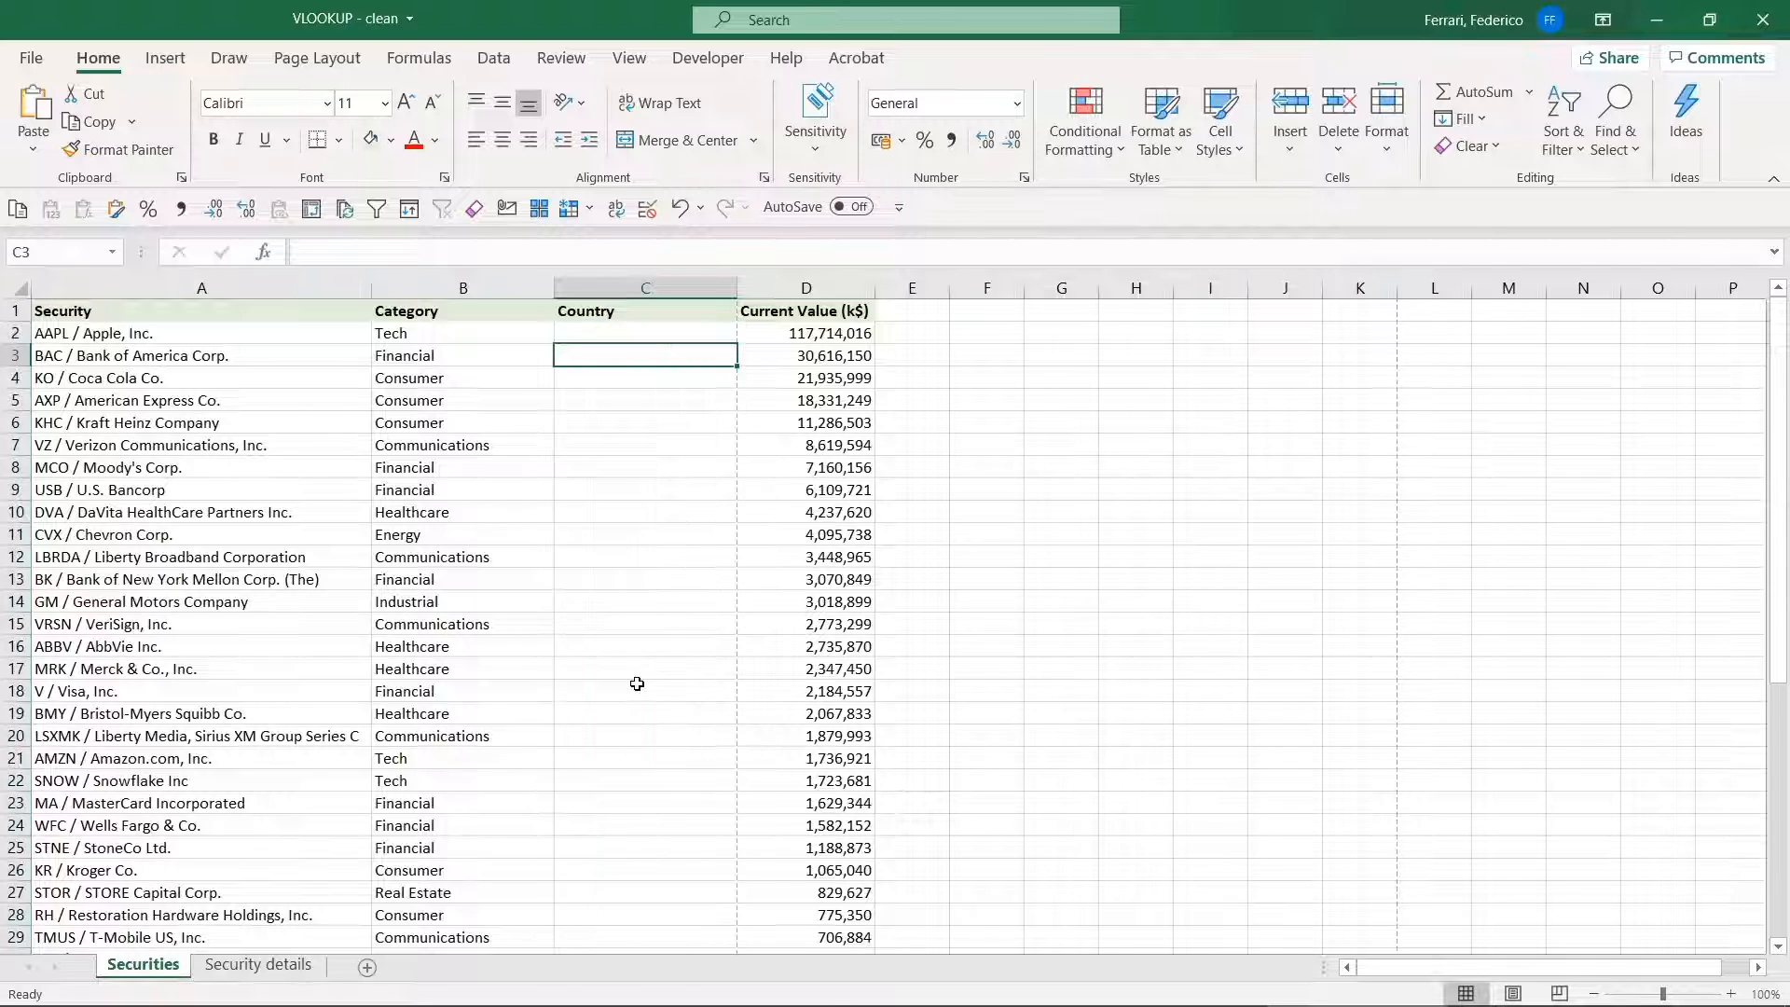
# Step: Start an HLOOKUP formula in cell C2 of the Securities sheet with A2 as the lookup value
pyautogui.press('Up')
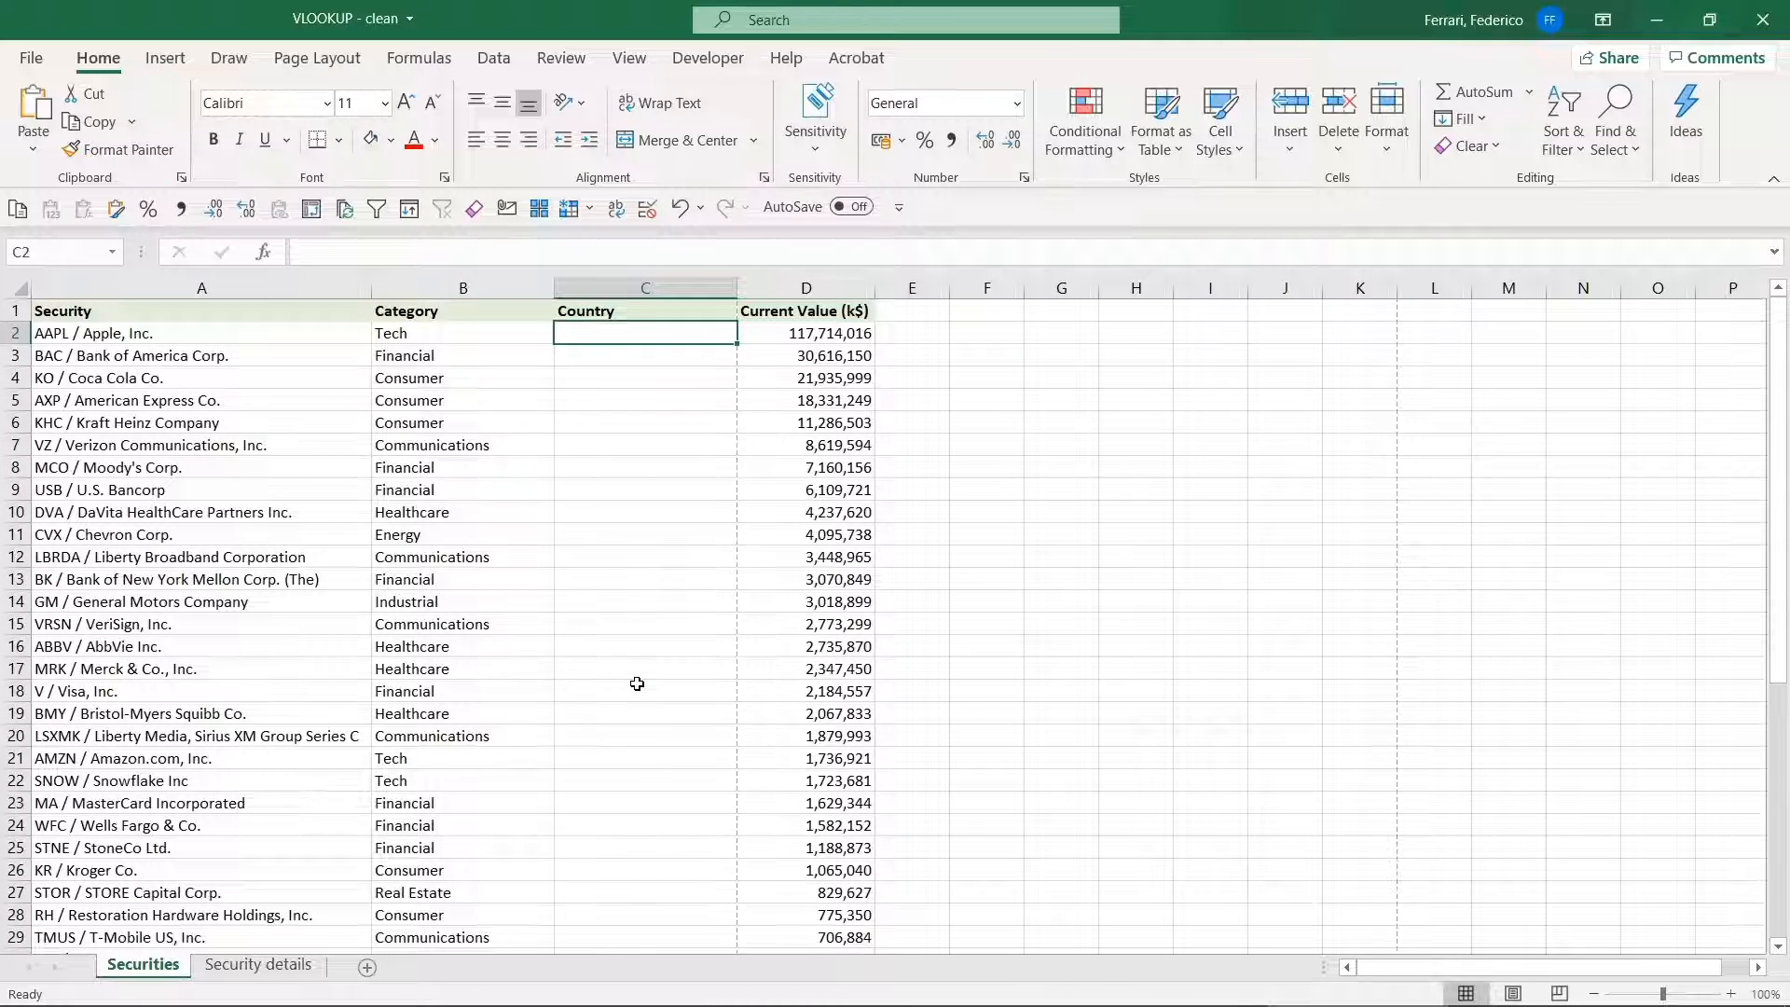
pyautogui.write('=hlo')
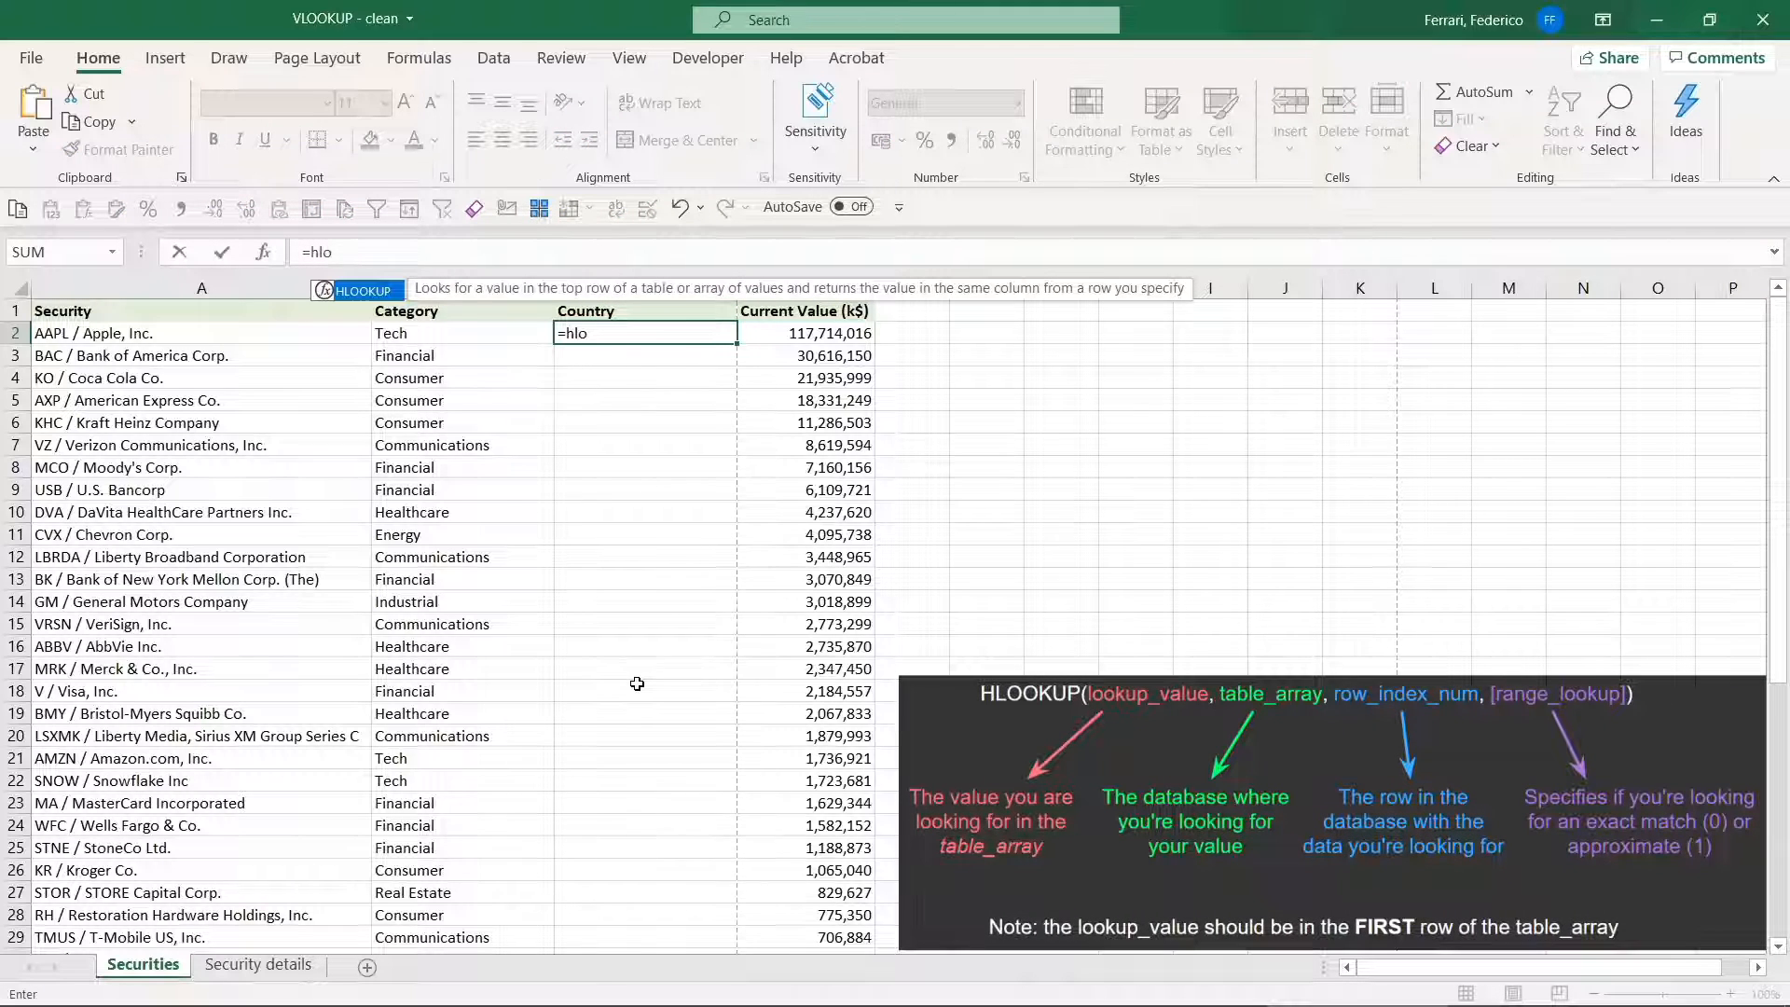
pyautogui.press('Tab')
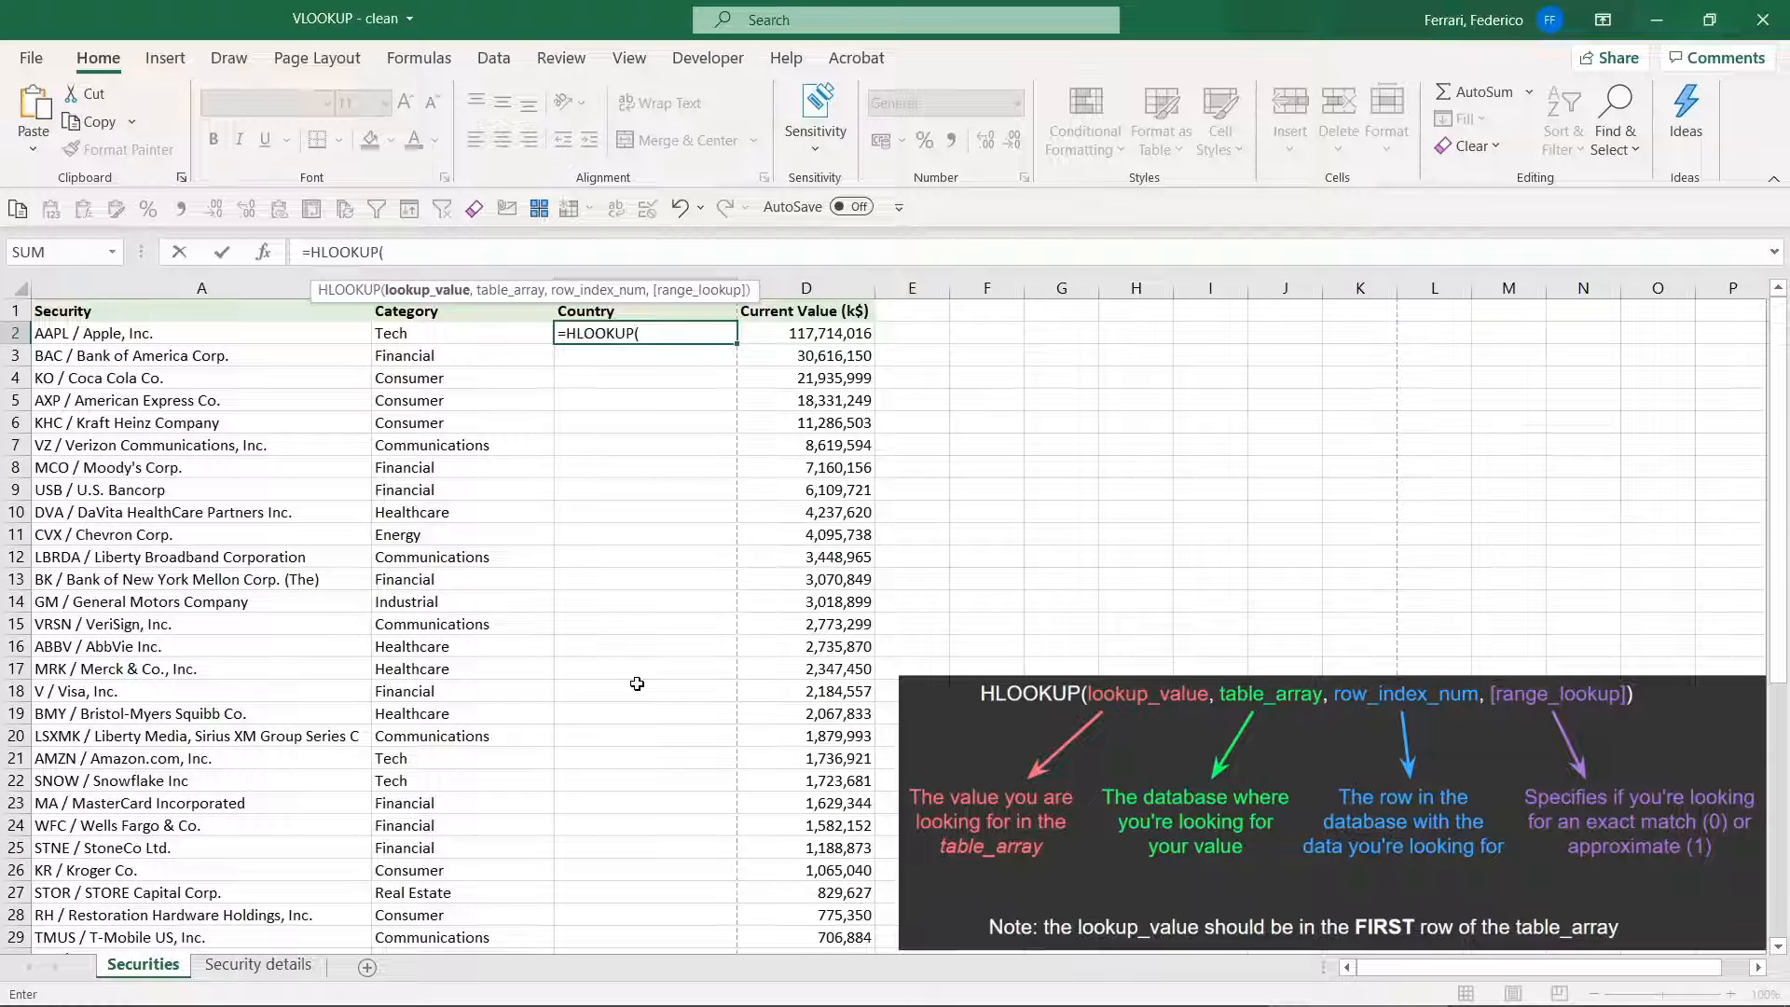
pyautogui.press('Left')
pyautogui.press('Left')
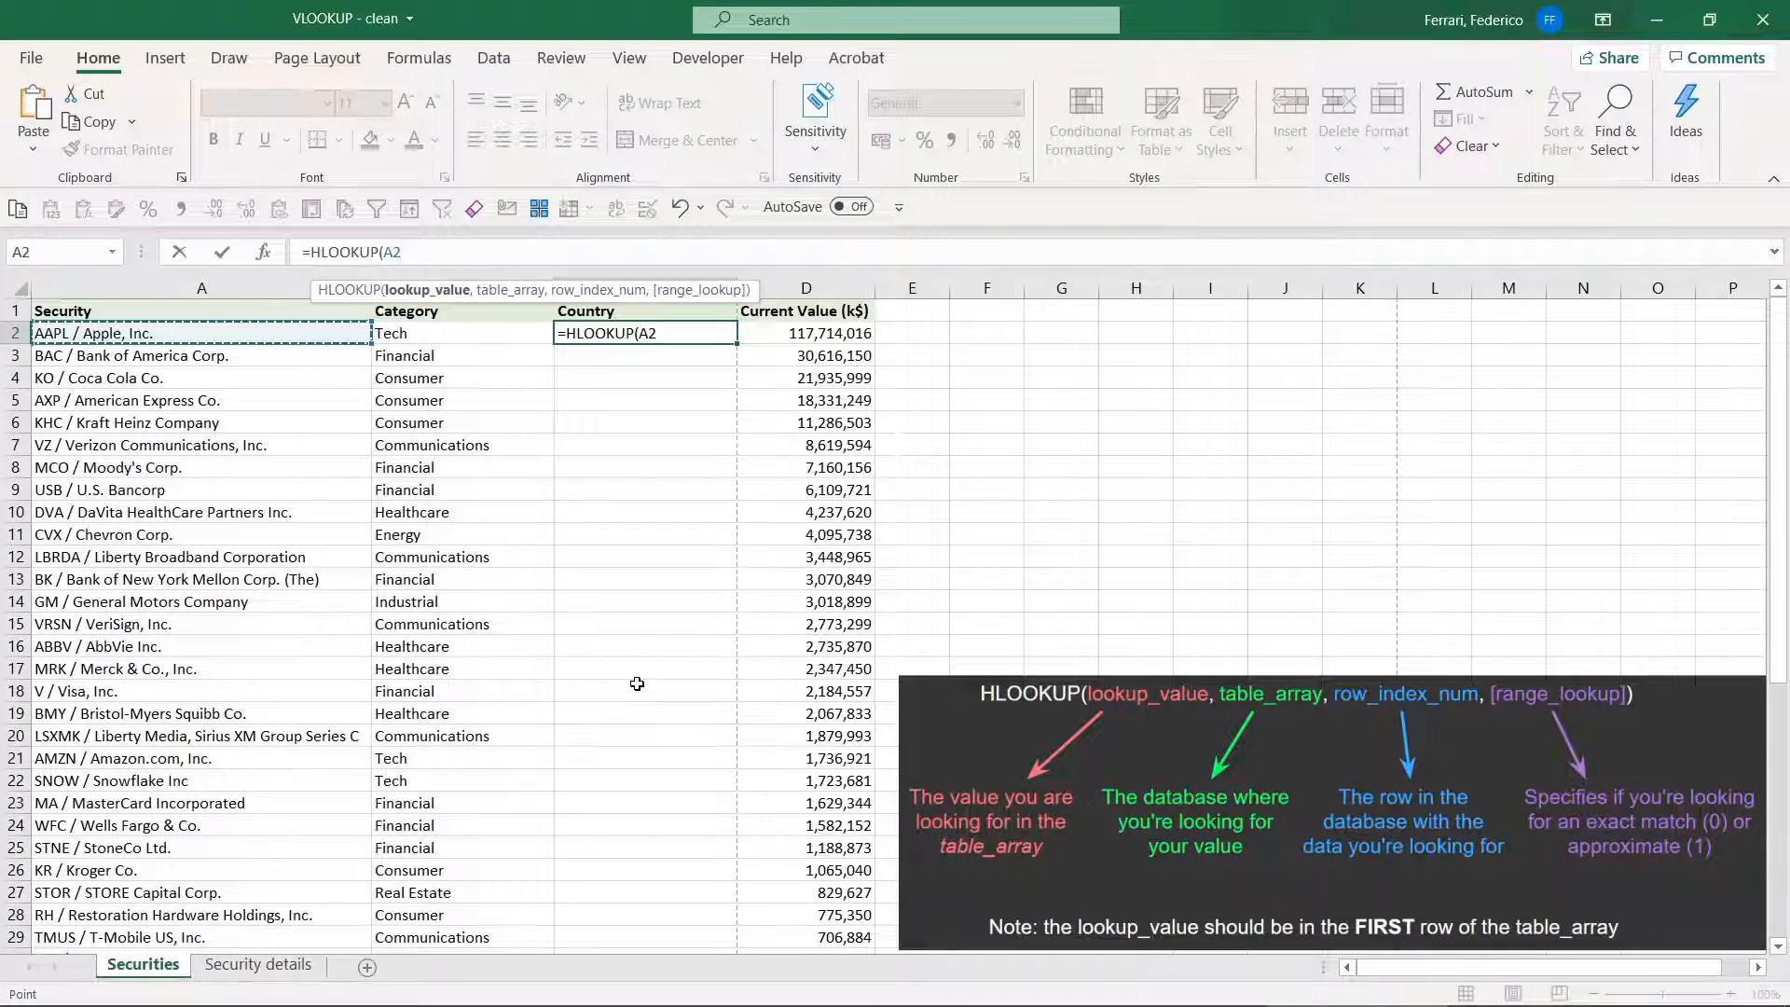
pyautogui.write(',')
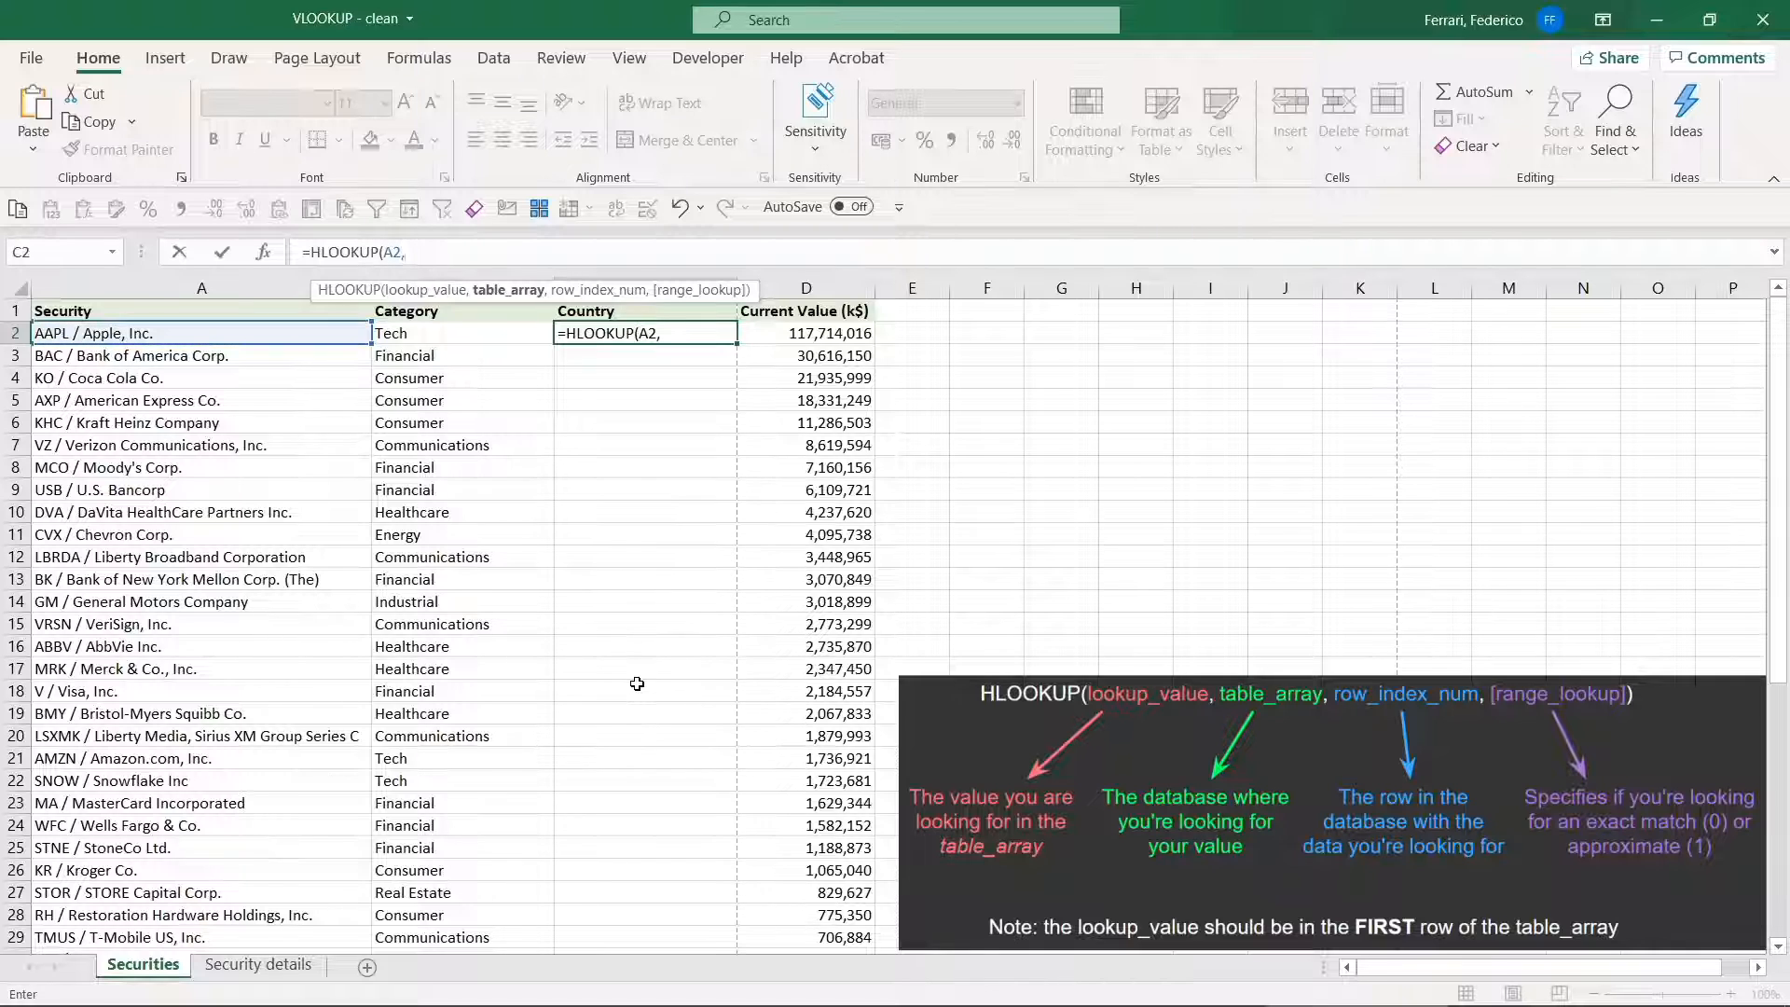
# Step: Set the HLOOKUP table array to the horizontal table 'Security details'!$A$63:$BA$65 as an absolute reference
pyautogui.hotkey('ctrl', 'pagedown')
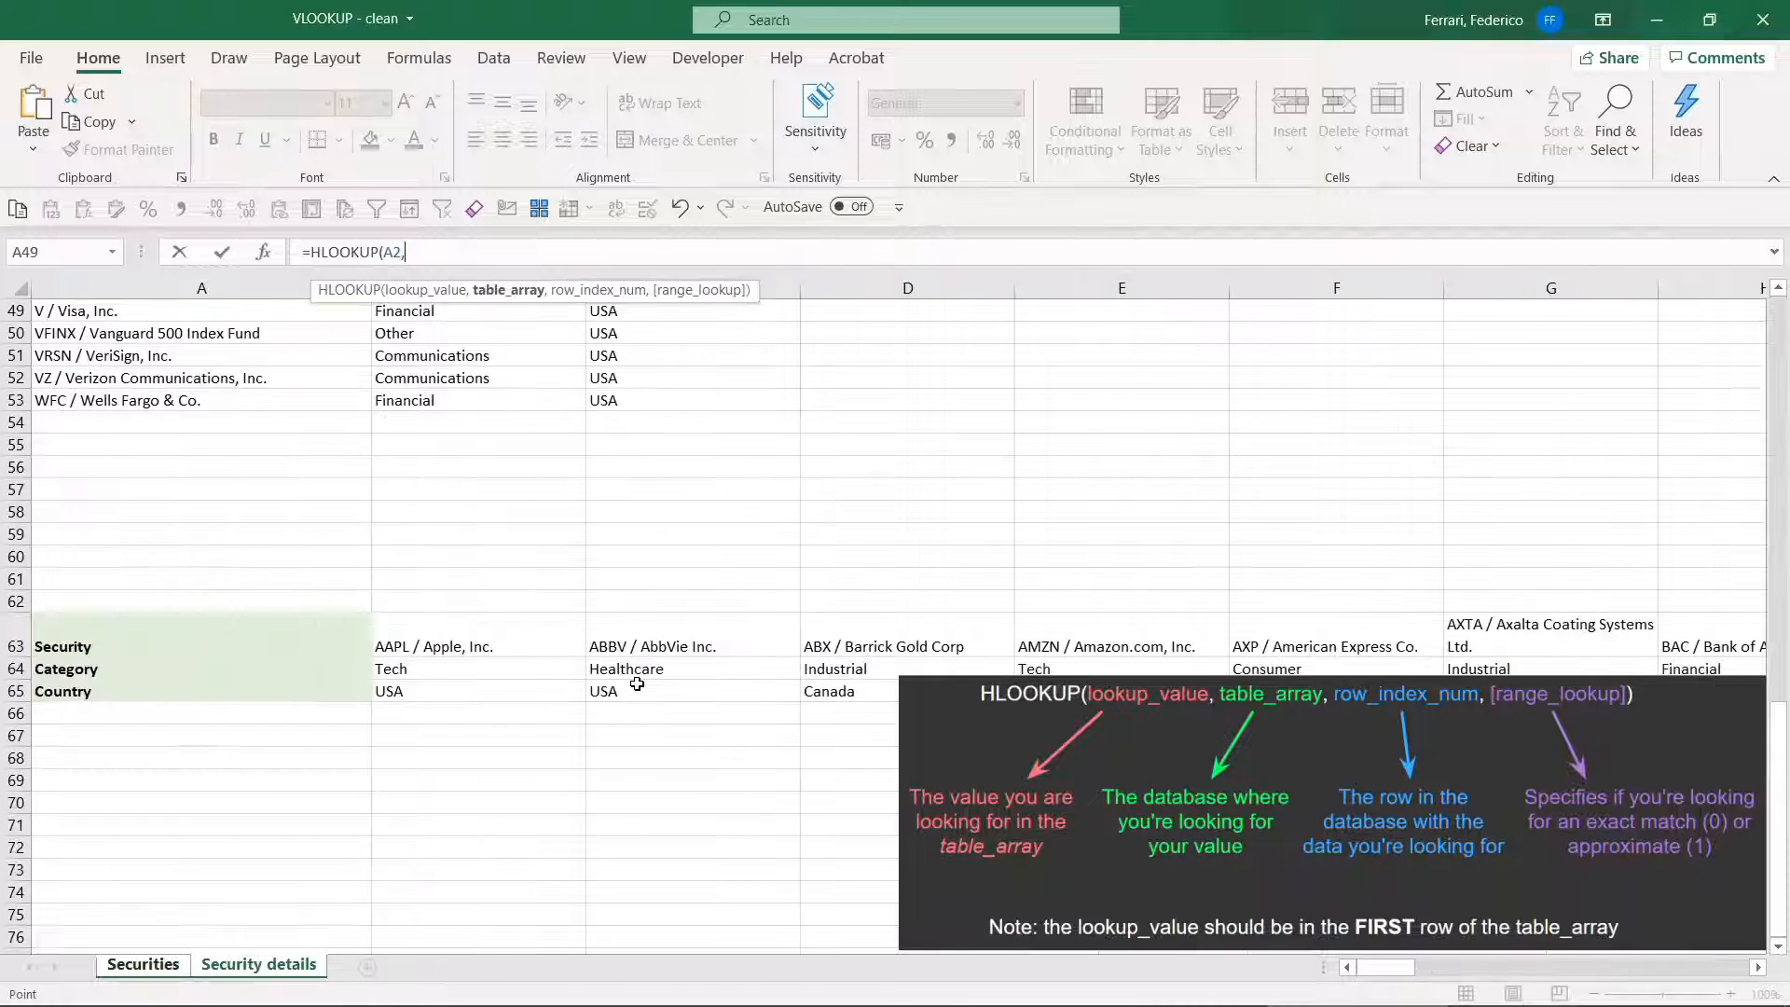
pyautogui.click(272, 632)
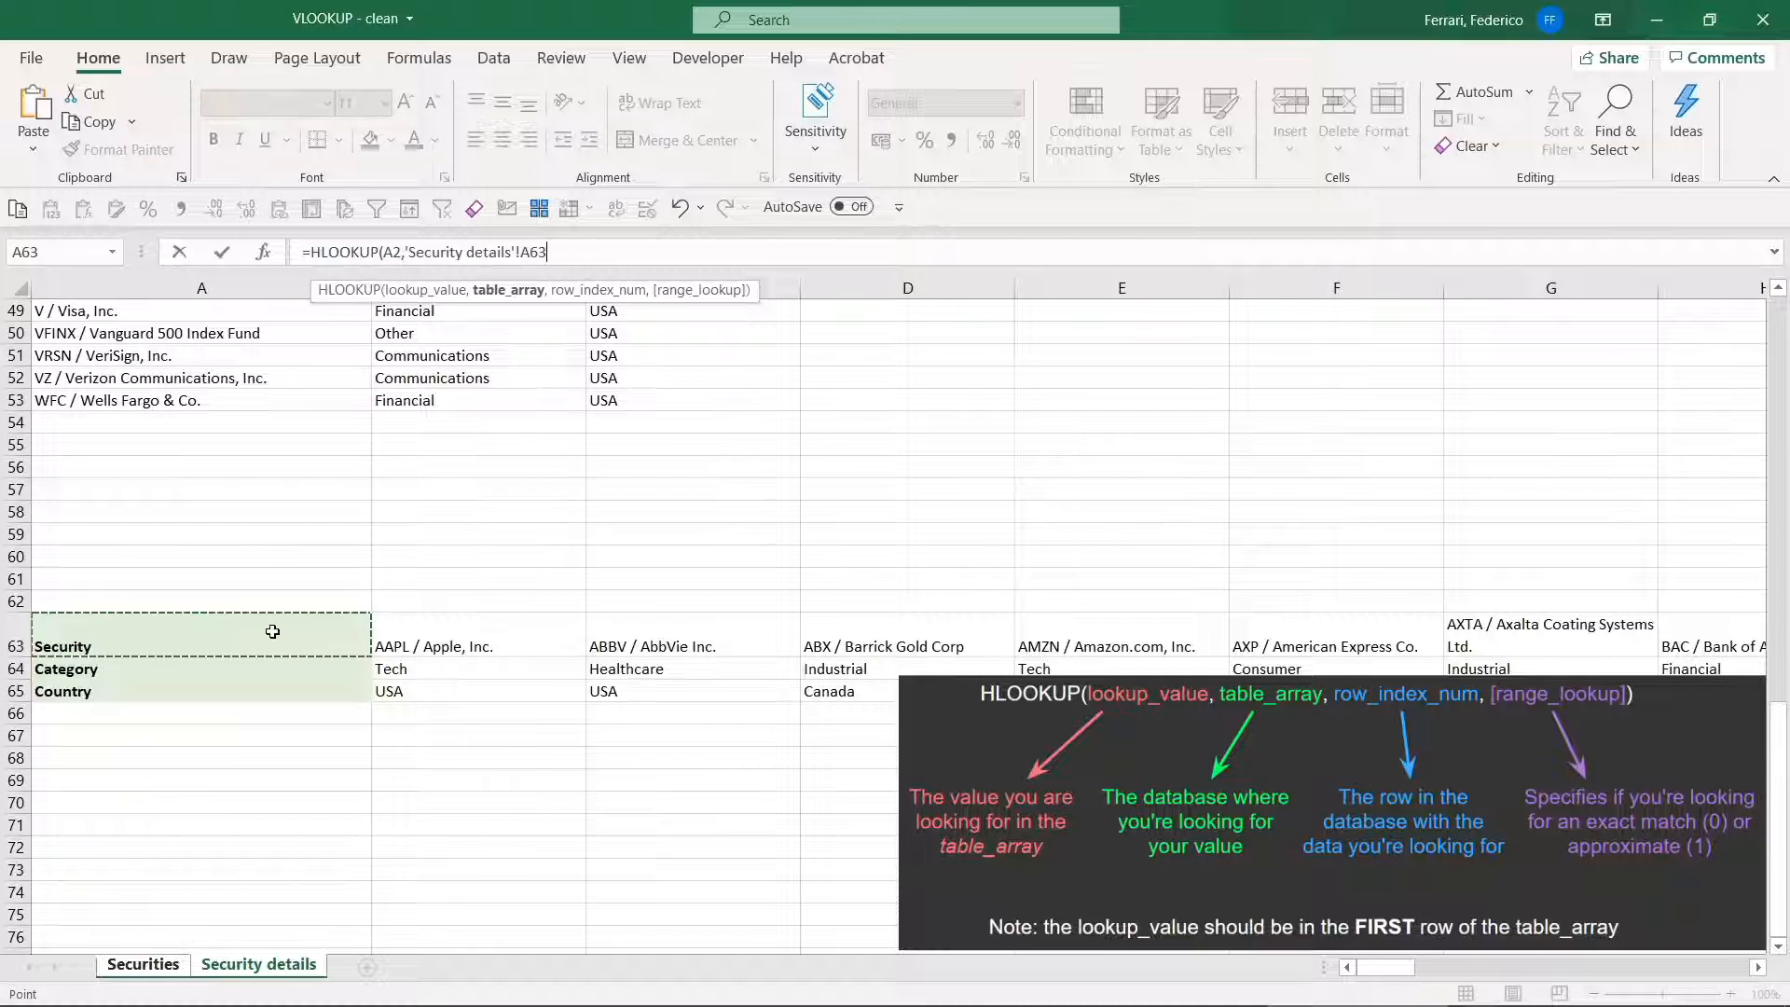
pyautogui.hotkey('shift', 'Down')
pyautogui.hotkey('shift', 'Down')
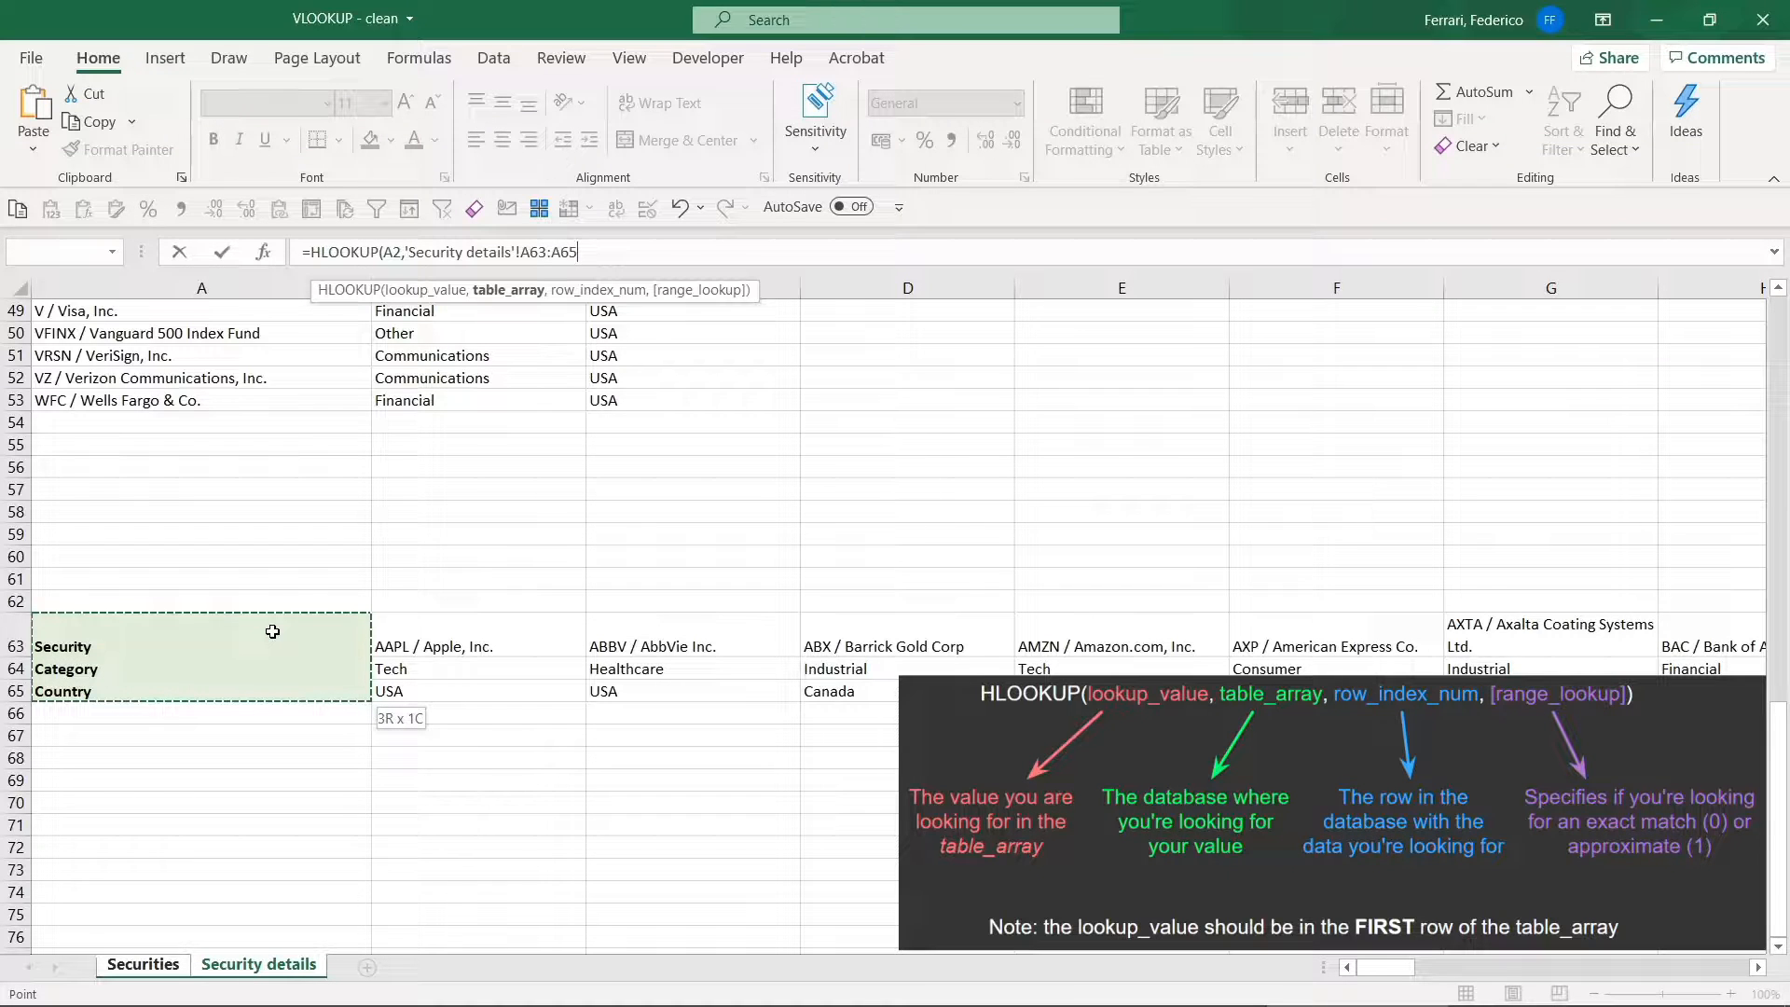
pyautogui.hotkey('ctrl', 'shift', 'Right')
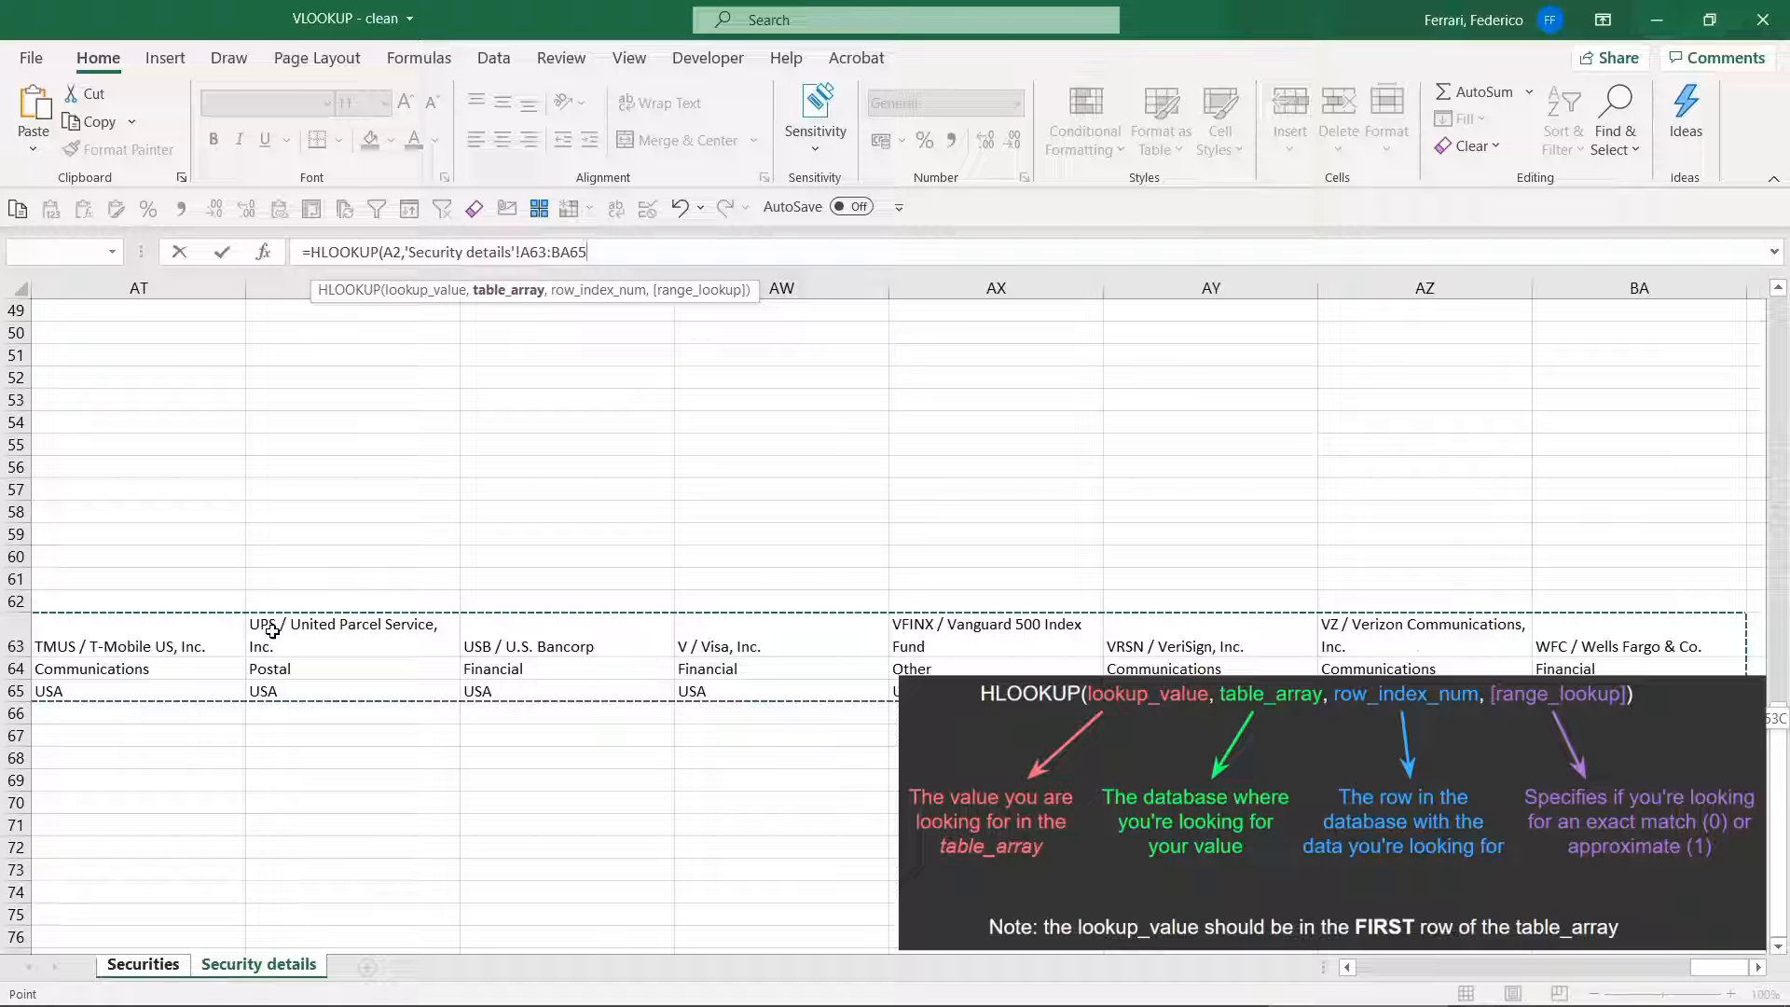
pyautogui.press('F4')
pyautogui.write(',')
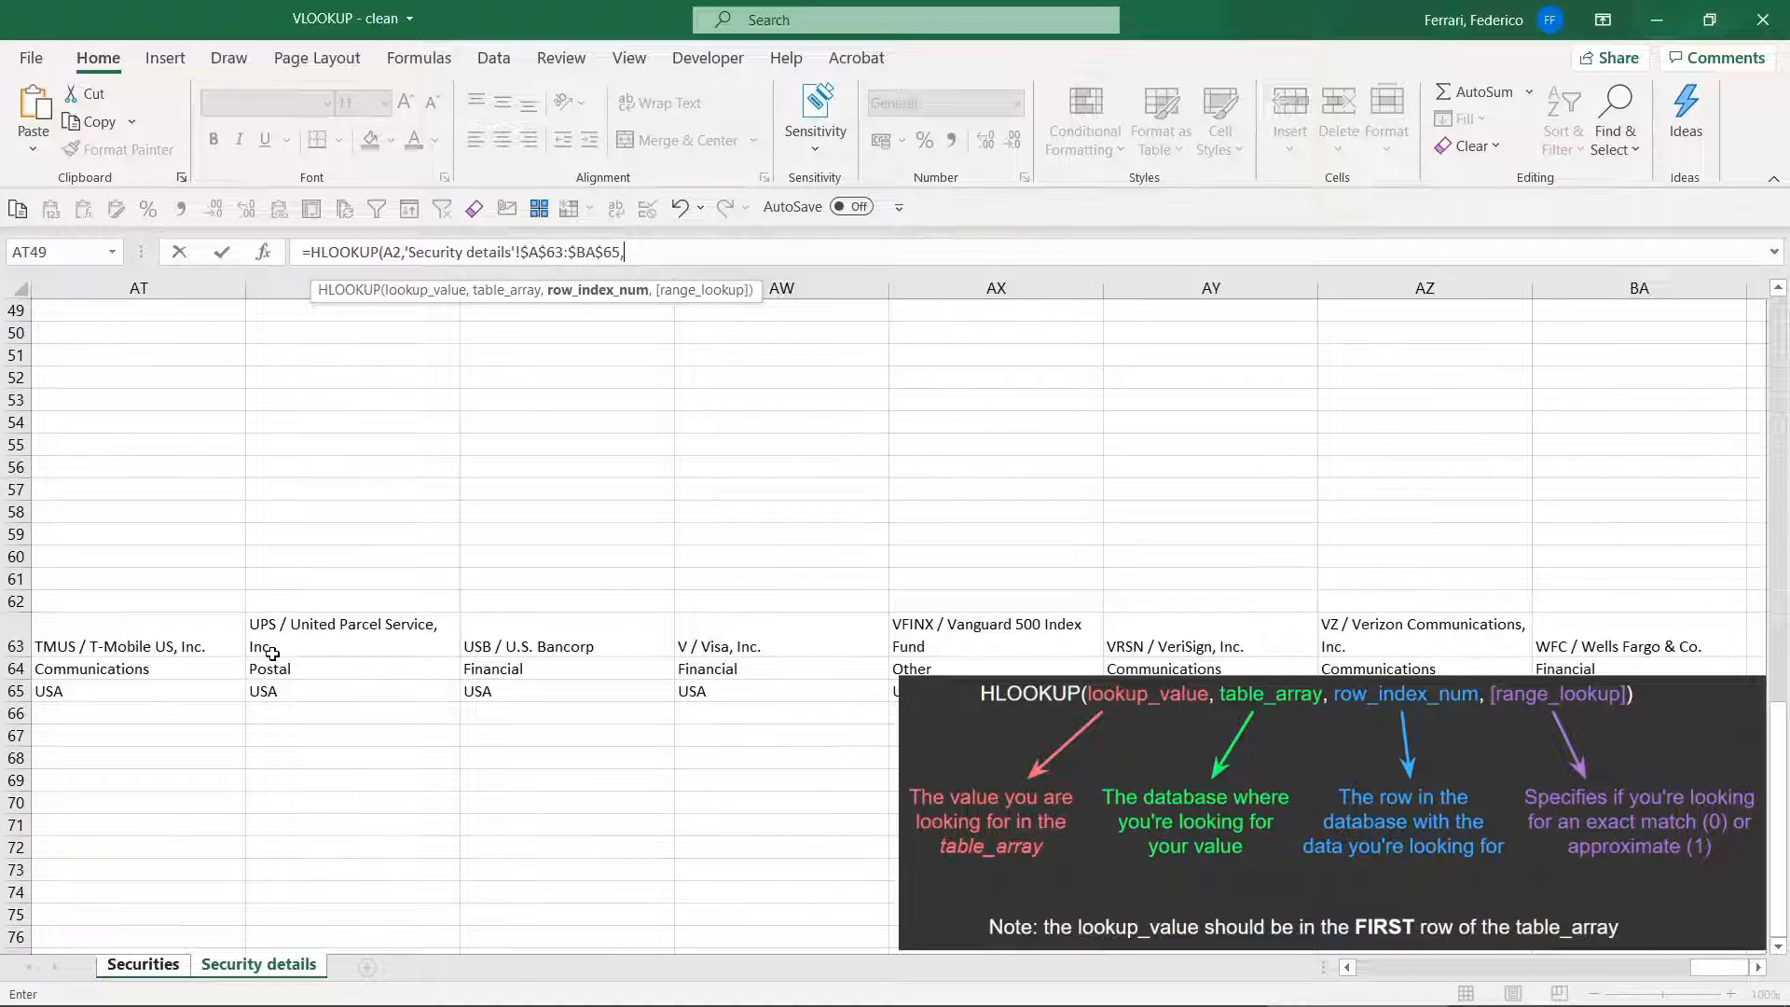
# Step: Complete the HLOOKUP formula with row index 3 for Country and 0 for an exact match, and enter it
pyautogui.hscroll(-7, 272, 652)
pyautogui.hscroll(-8, 273, 653)
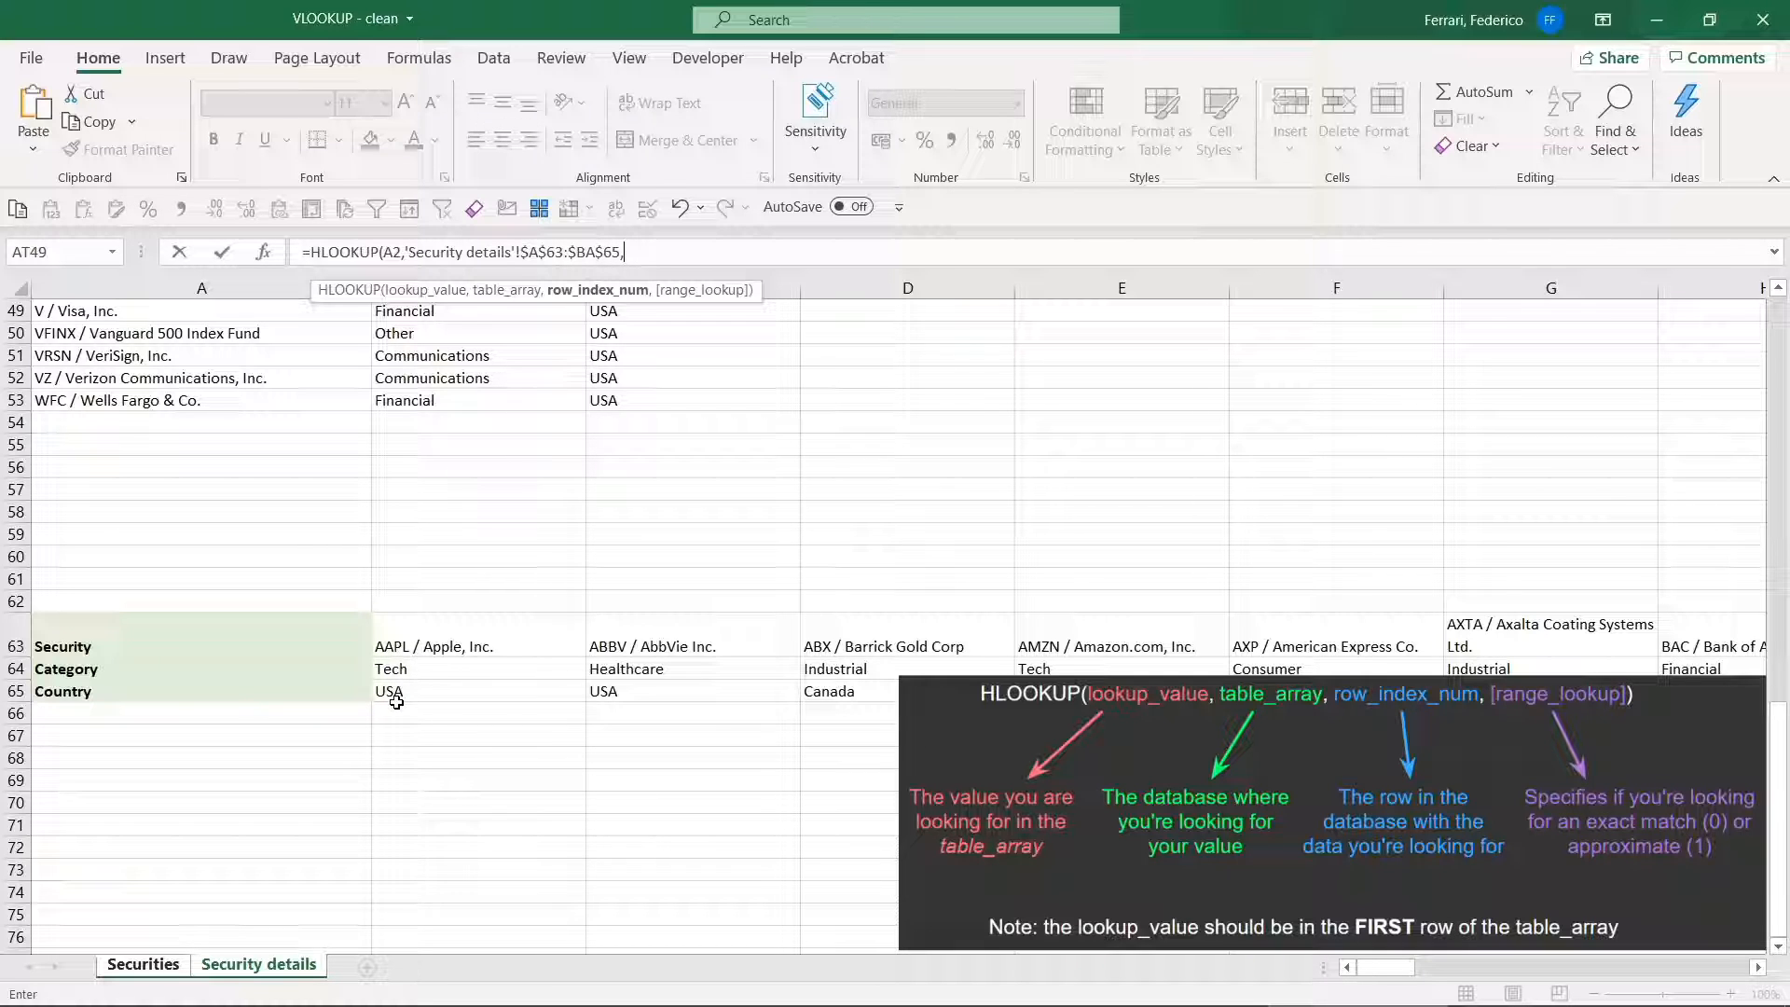
pyautogui.write('3,0')
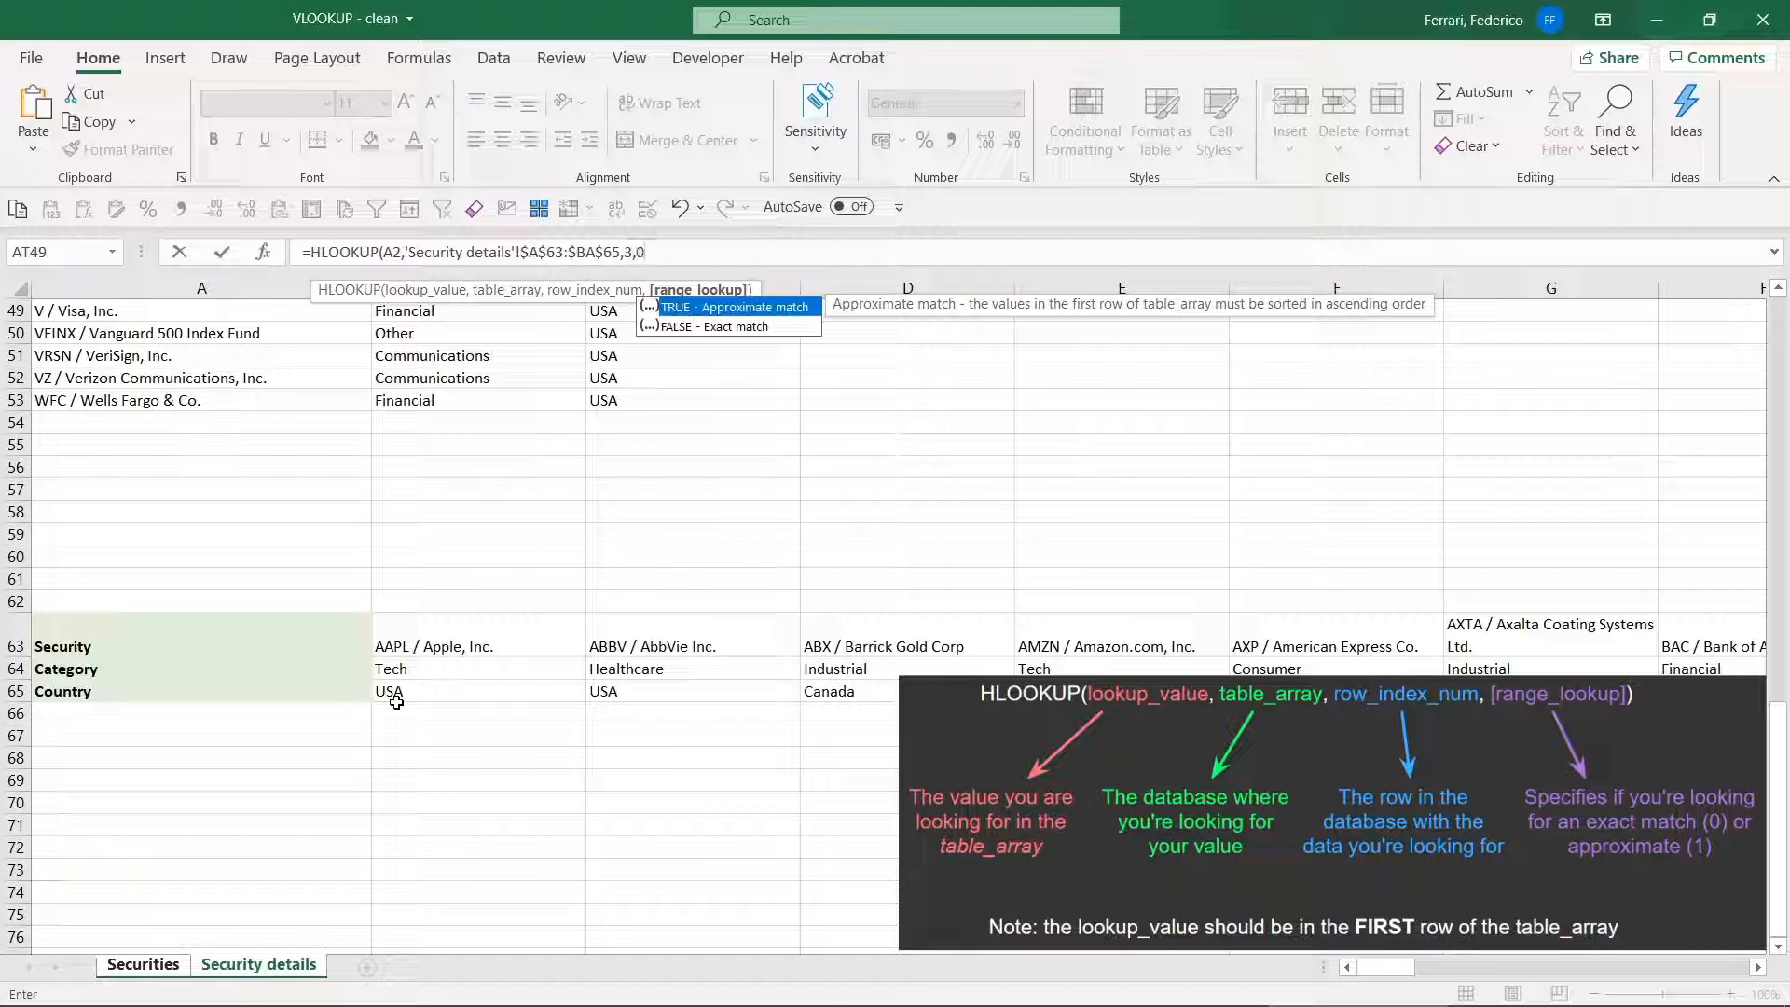
pyautogui.write(')')
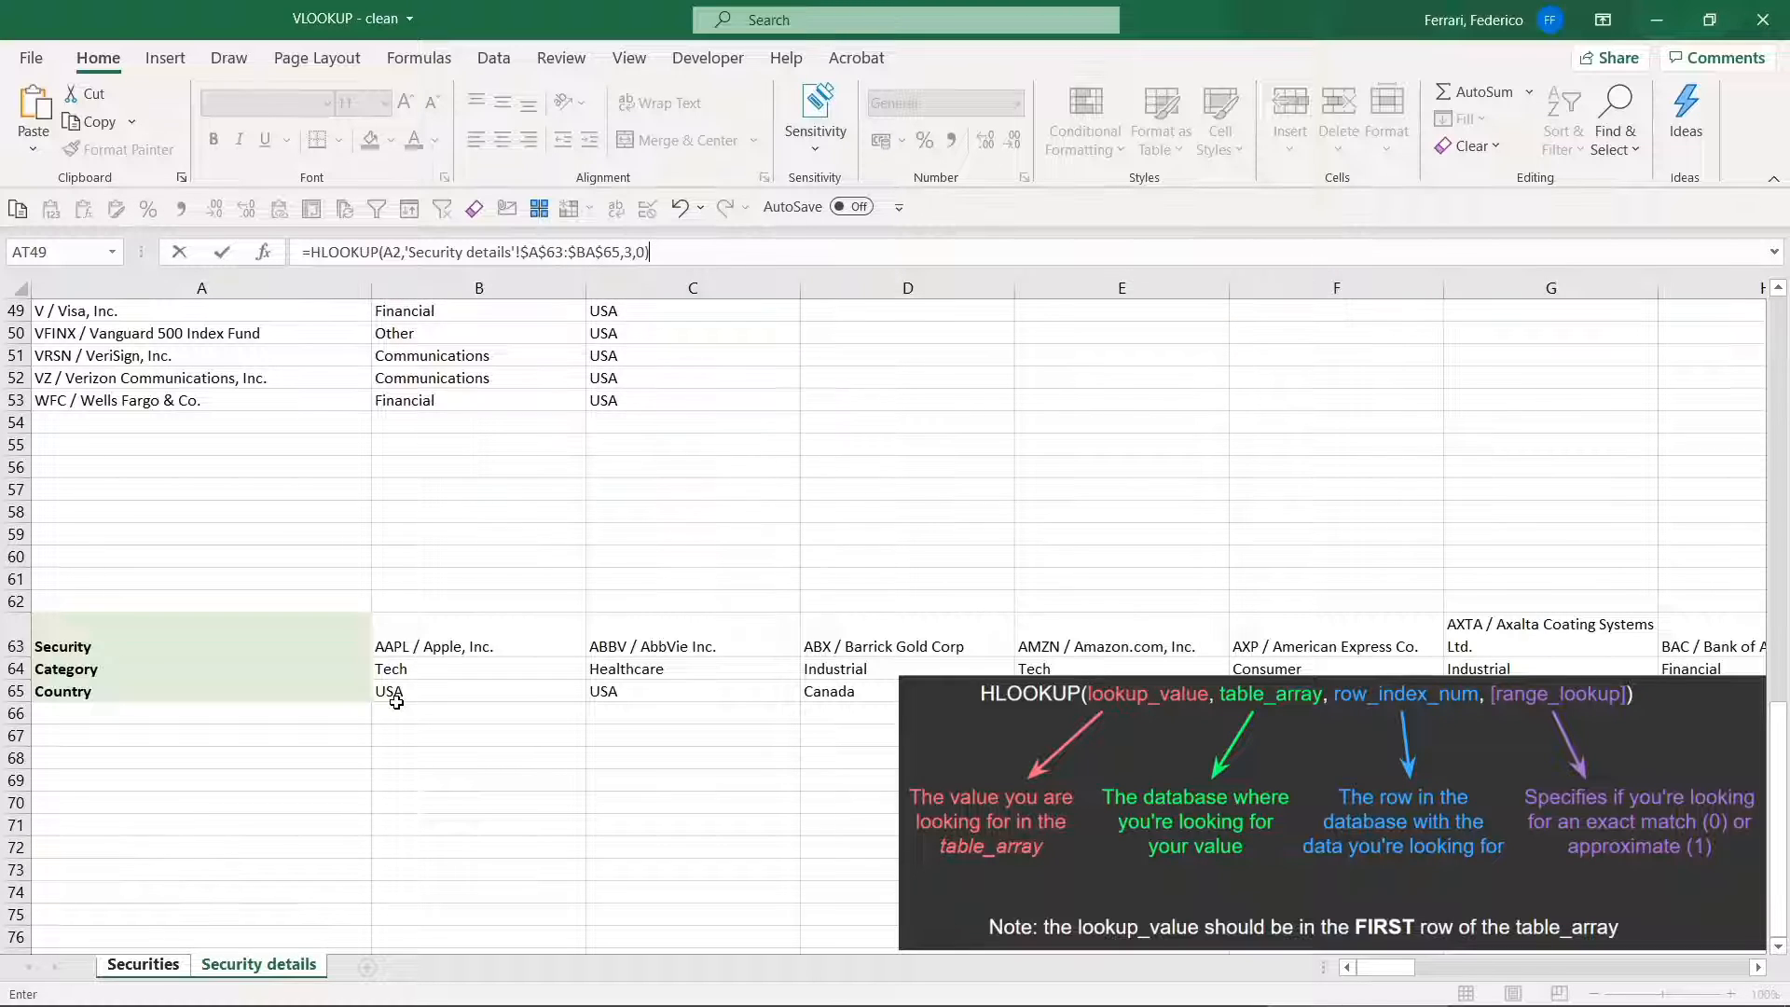
pyautogui.press('Return')
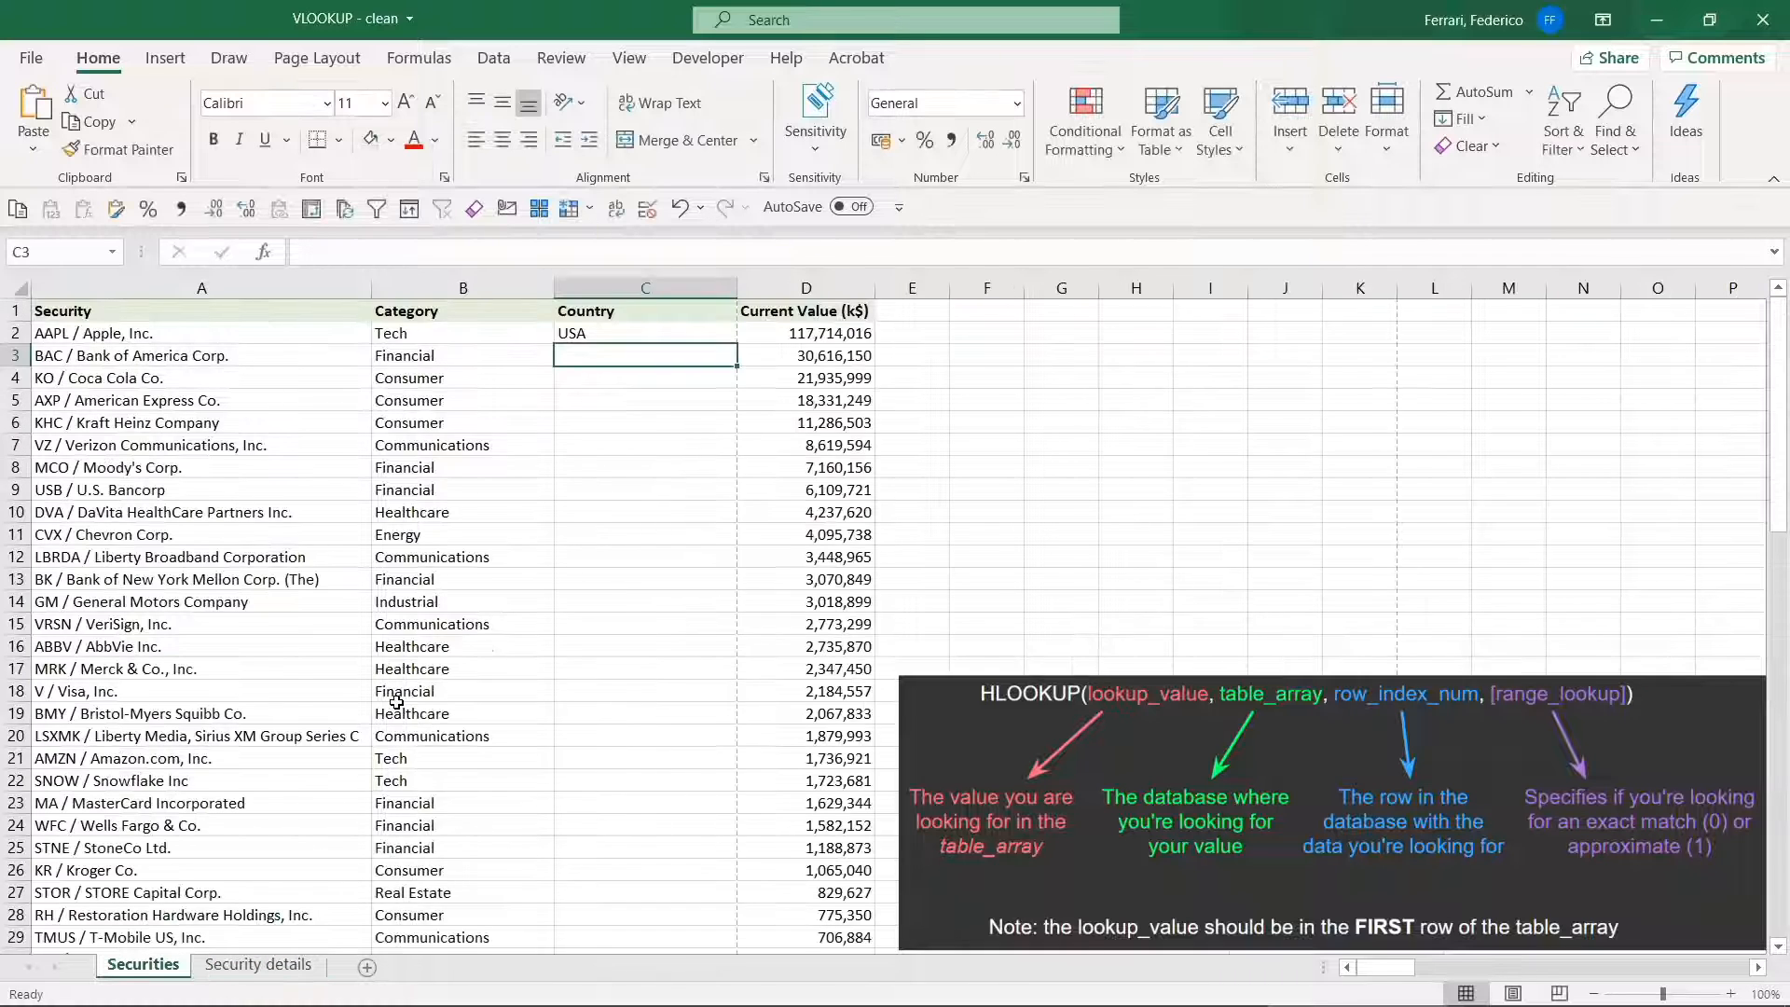
# Step: Fill the HLOOKUP formula from C2 down to the last security and review the Country column
pyautogui.press('Up')
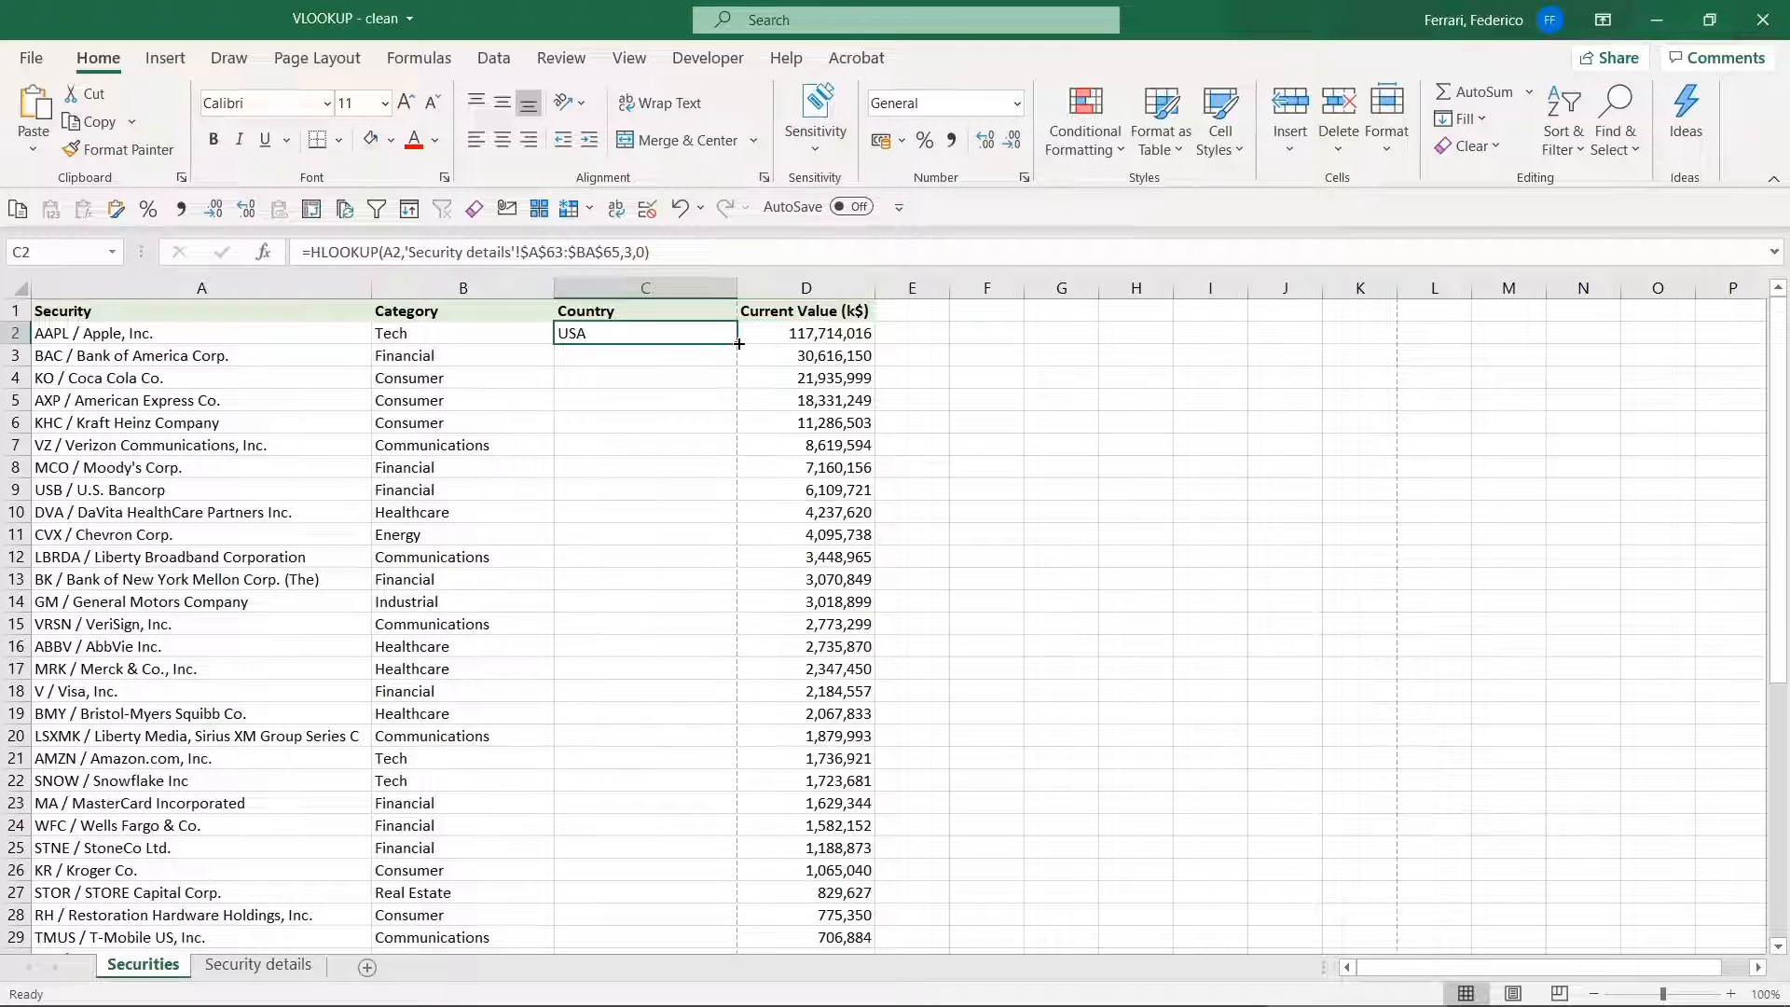
pyautogui.doubleClick(738, 343)
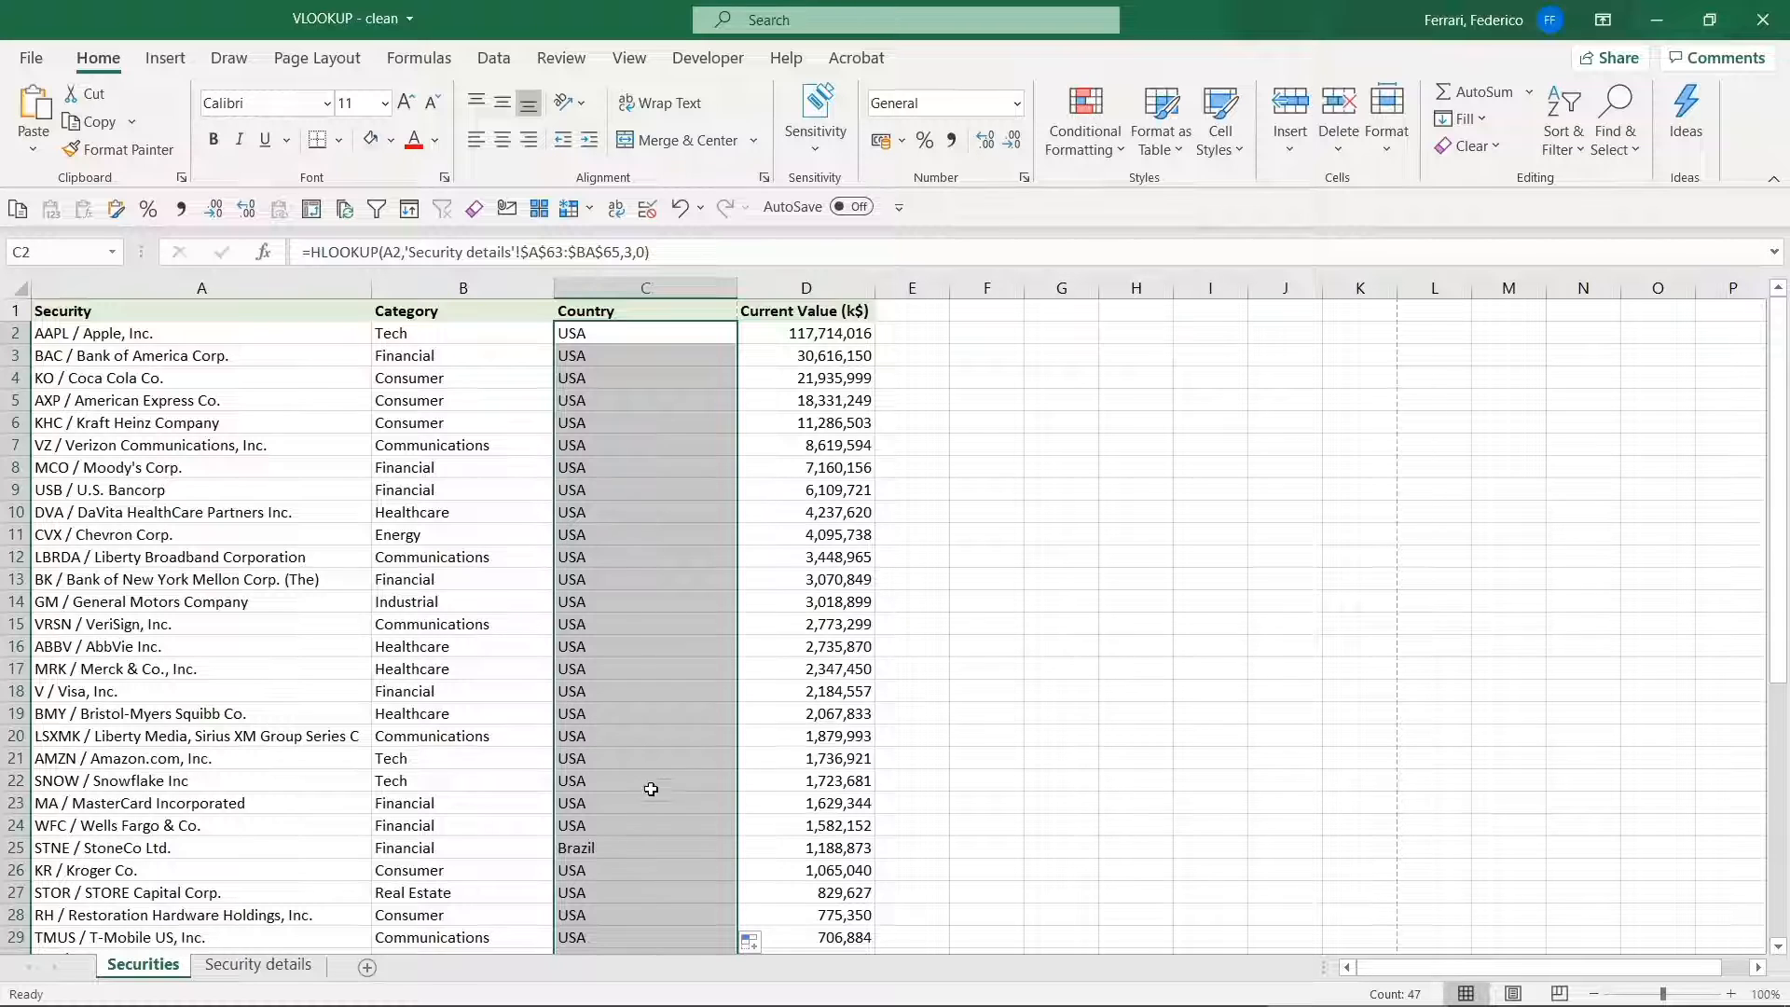
pyautogui.scroll(-3, 636, 853)
pyautogui.scroll(-4, 635, 853)
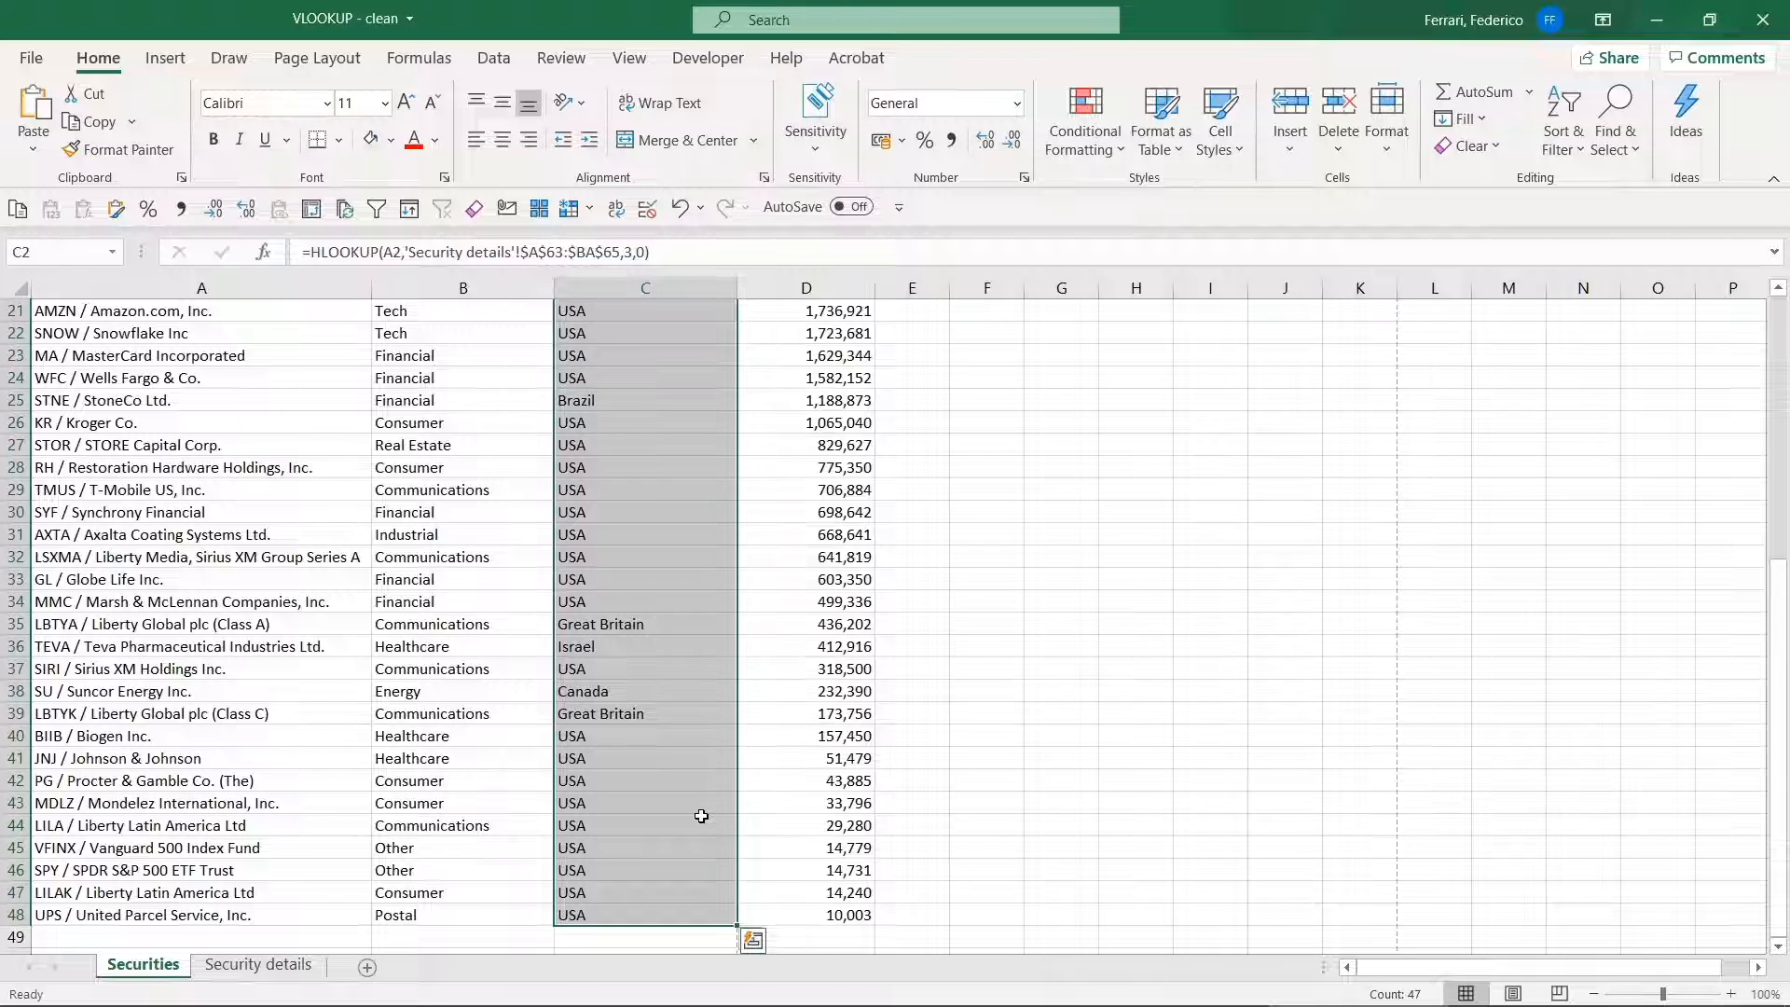
pyautogui.scroll(7, 701, 815)
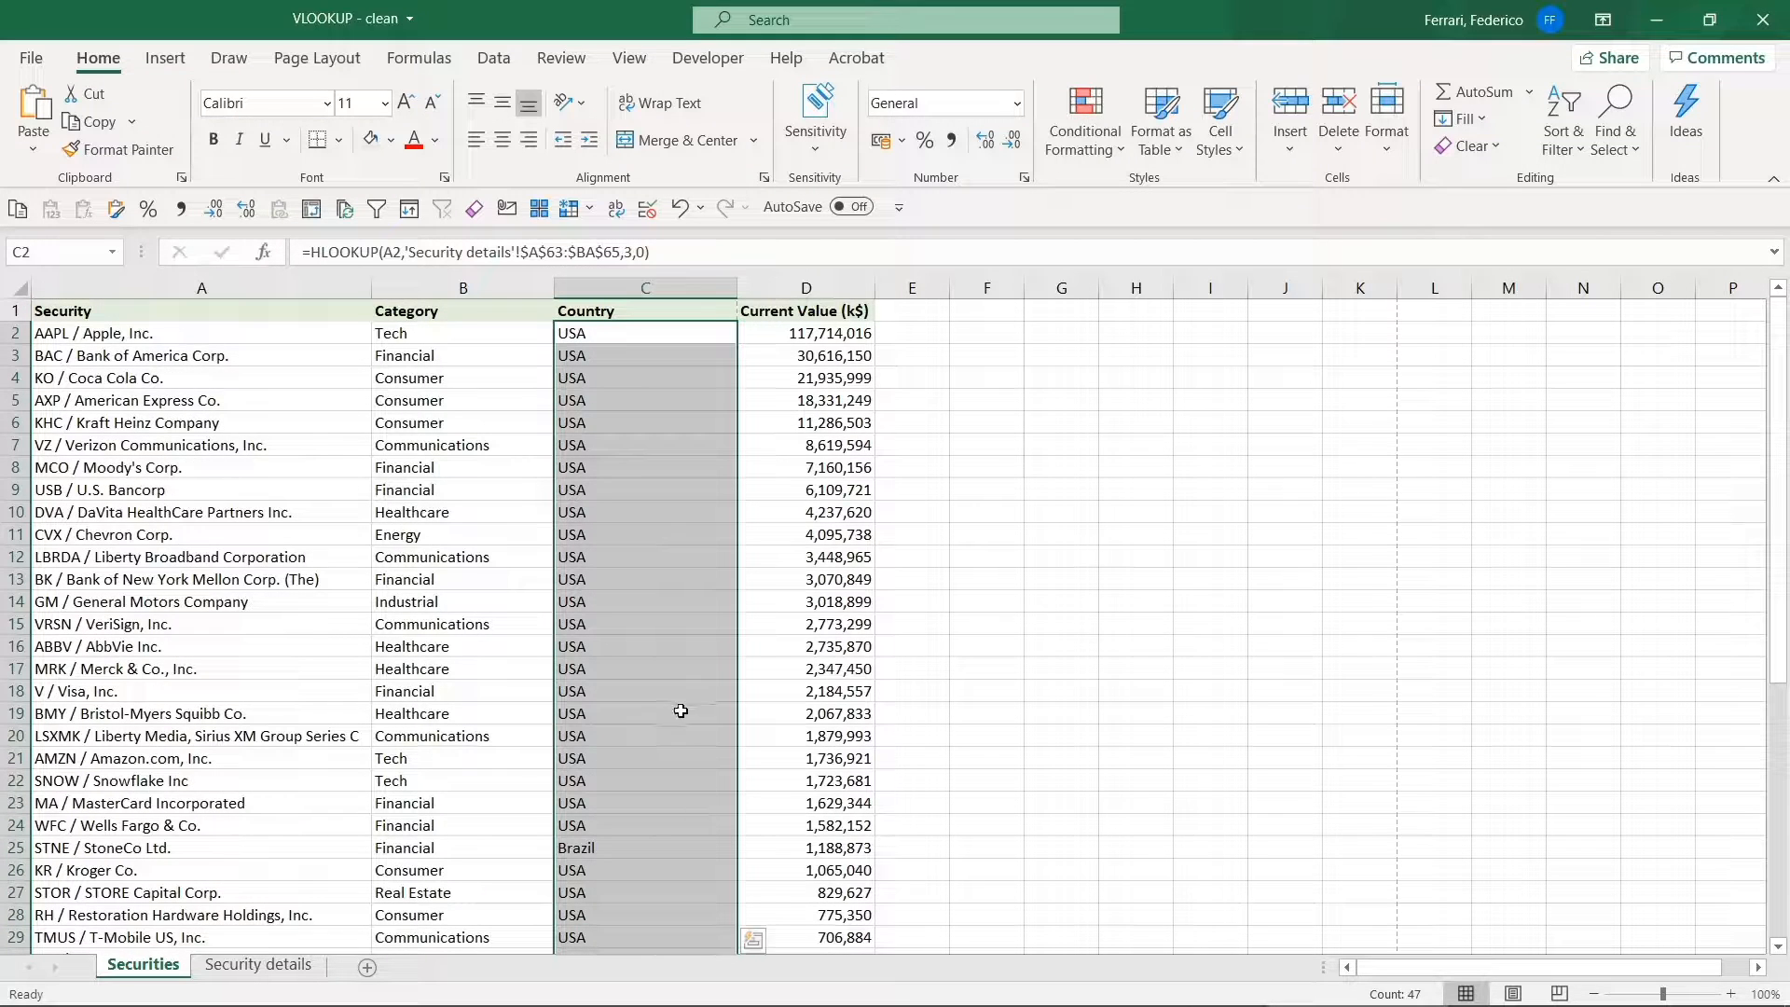
# Step: Compare the orientation of the horizontal and vertical tables on the Security details sheet, and return to the Securities sheet
pyautogui.click(638, 436)
pyautogui.hotkey('ctrl', 'pagedown')
pyautogui.moveTo(270, 643); pyautogui.dragTo(629, 667)
pyautogui.scroll(2, 478, 514)
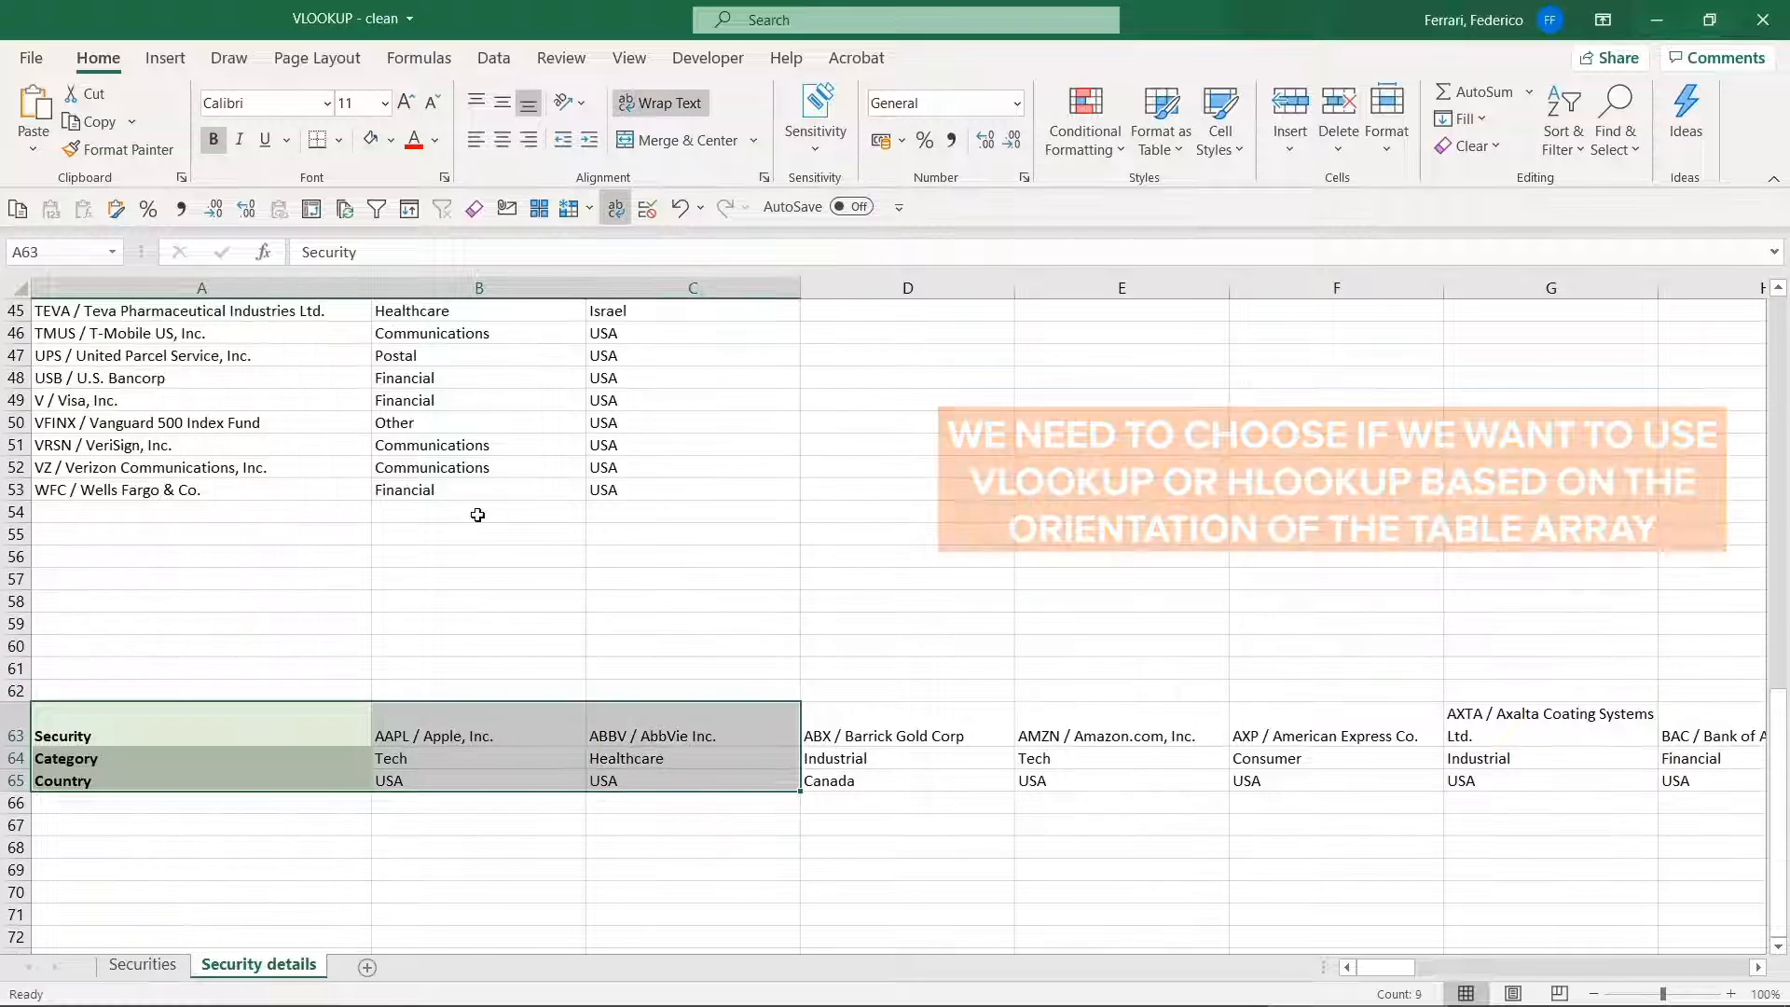
pyautogui.scroll(15, 477, 514)
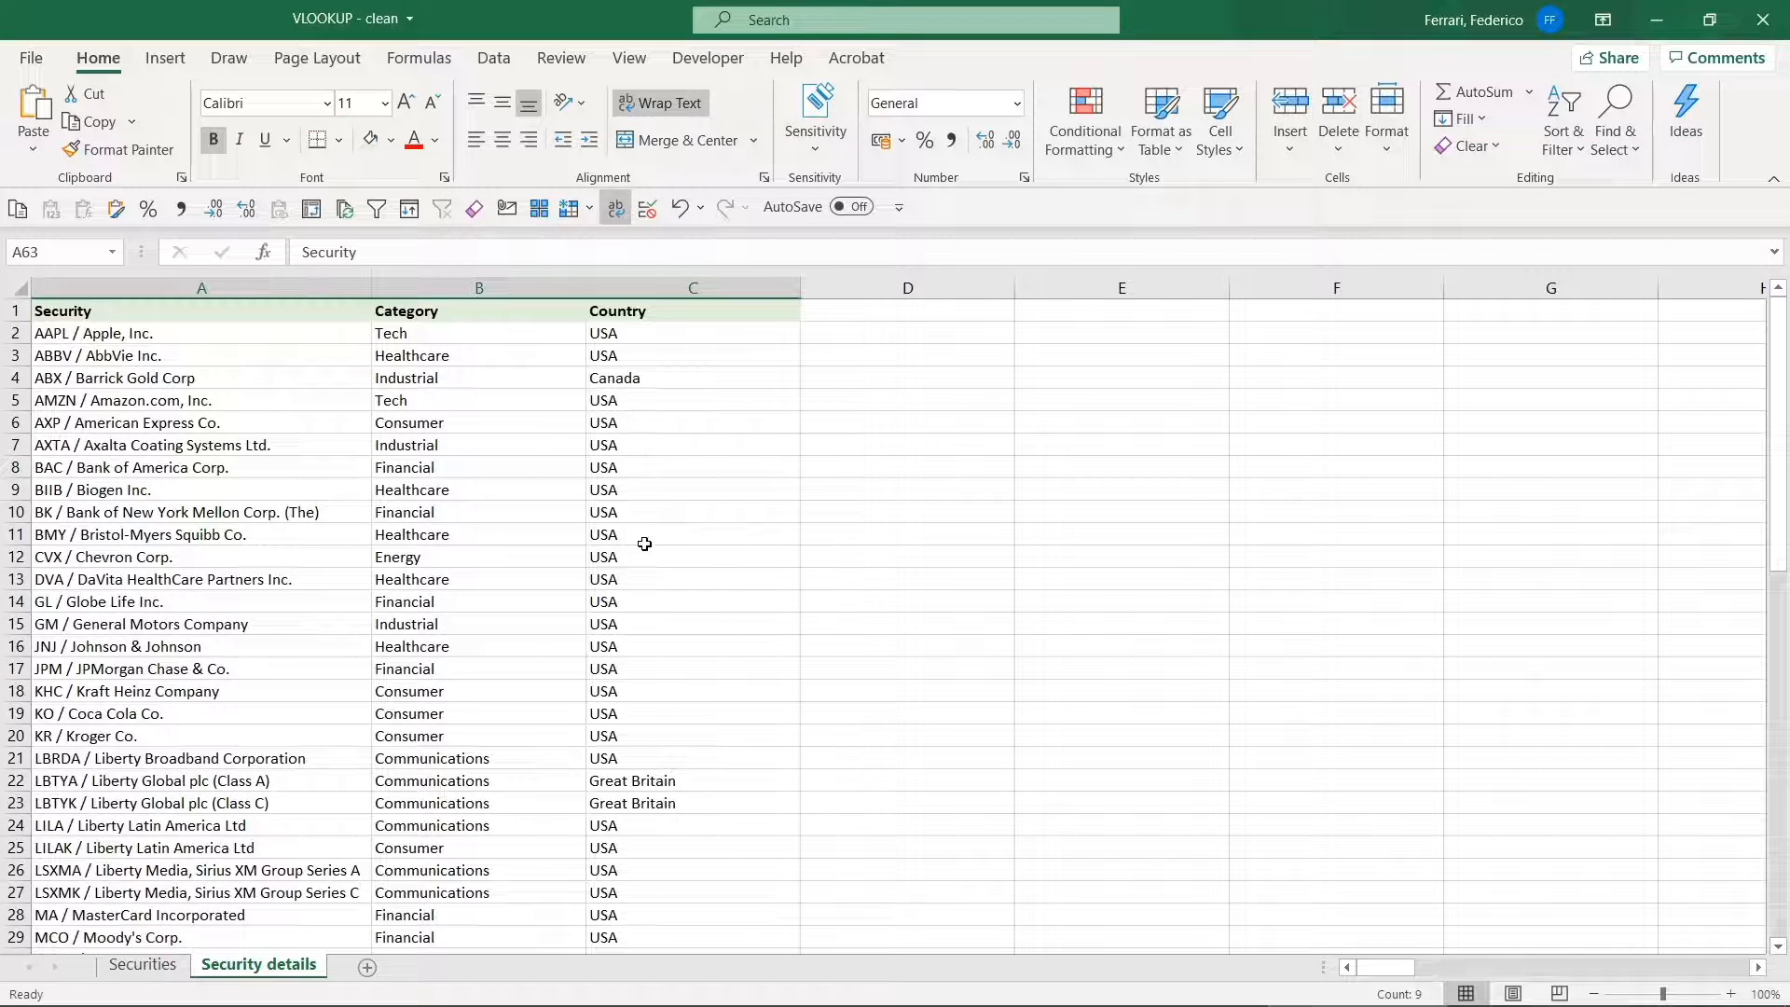
pyautogui.hotkey('ctrl', 'pageup')
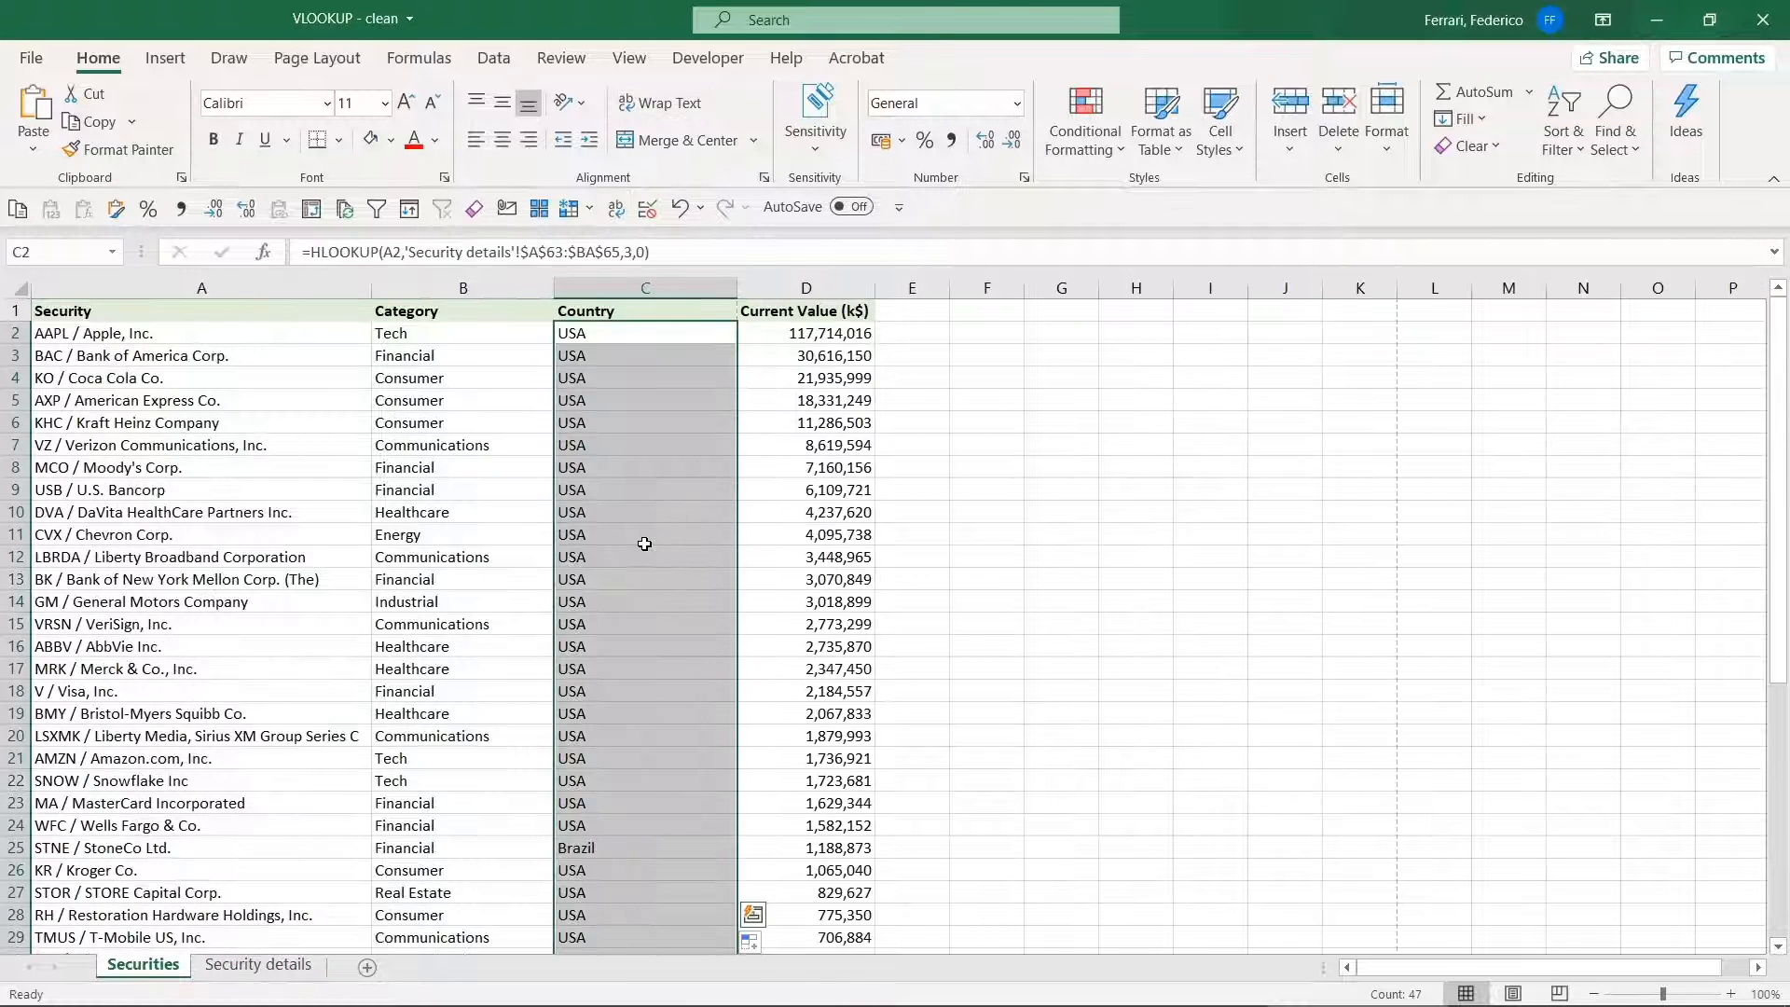